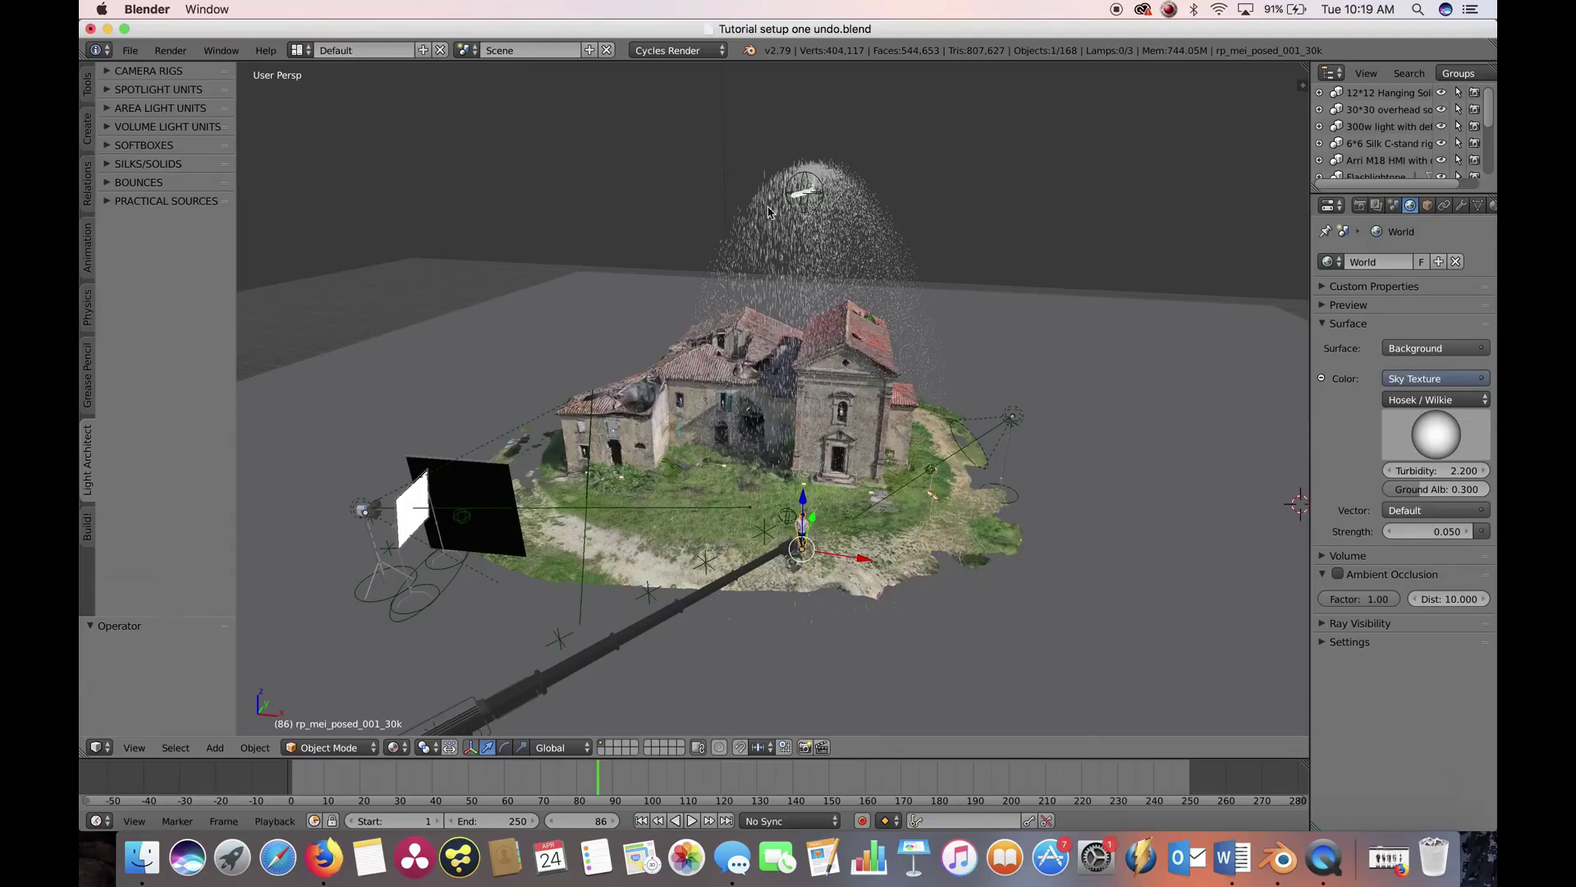
Inspect the ruined building scene and the layout of its crane, lights and figure.
middle_click_drag(769, 212, 560, 374)
scroll(608, 605, "down", 2)
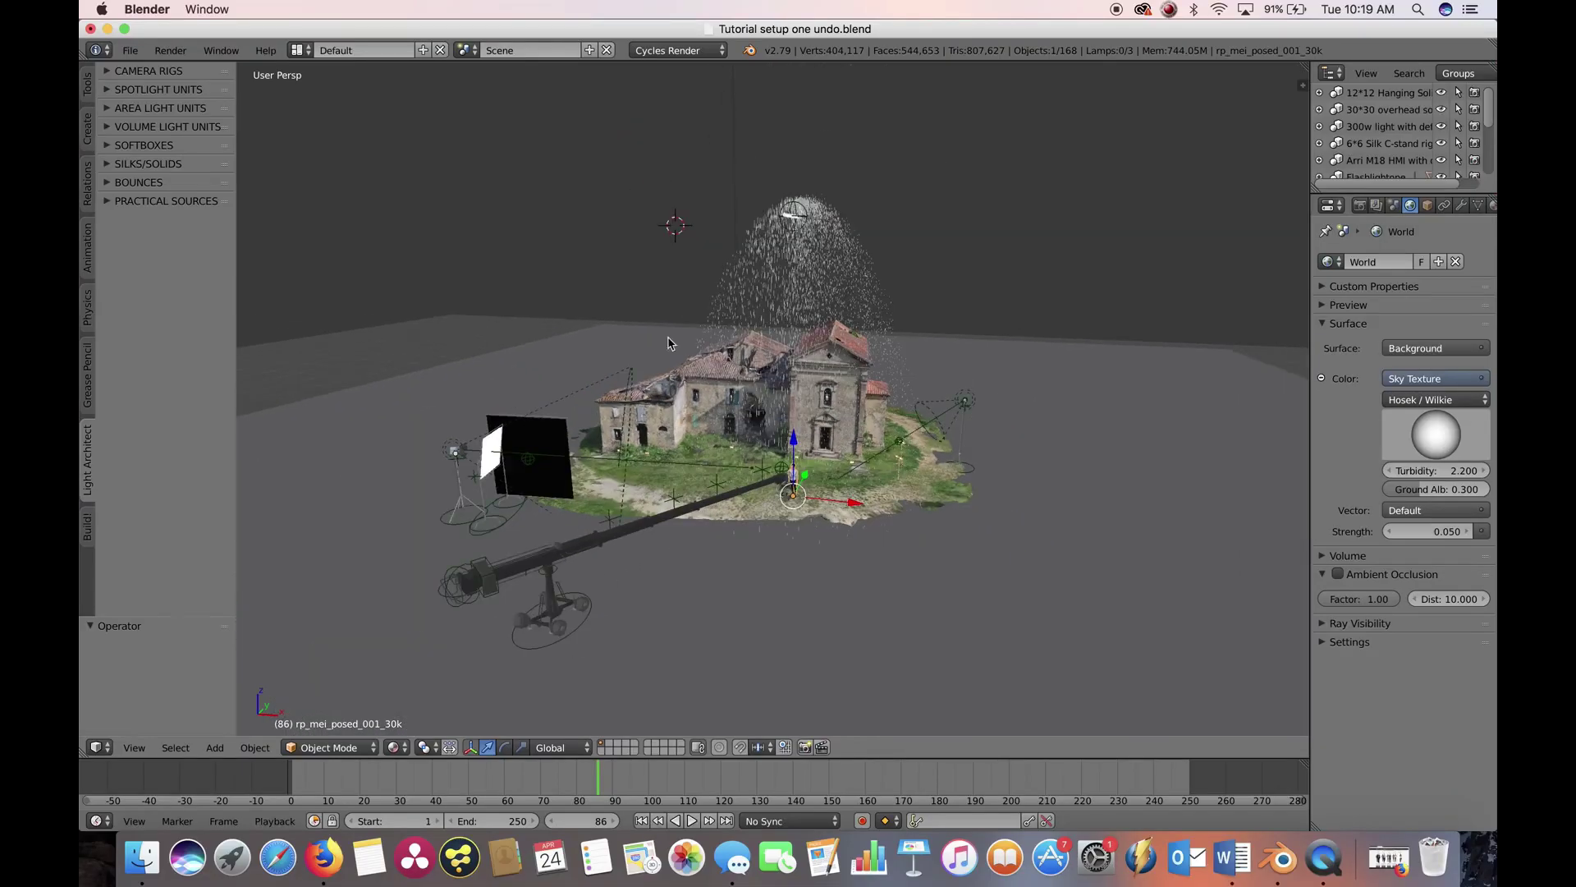
scroll(666, 572, "up", 1)
scroll(795, 238, "down", 2)
scroll(795, 214, "up", 3)
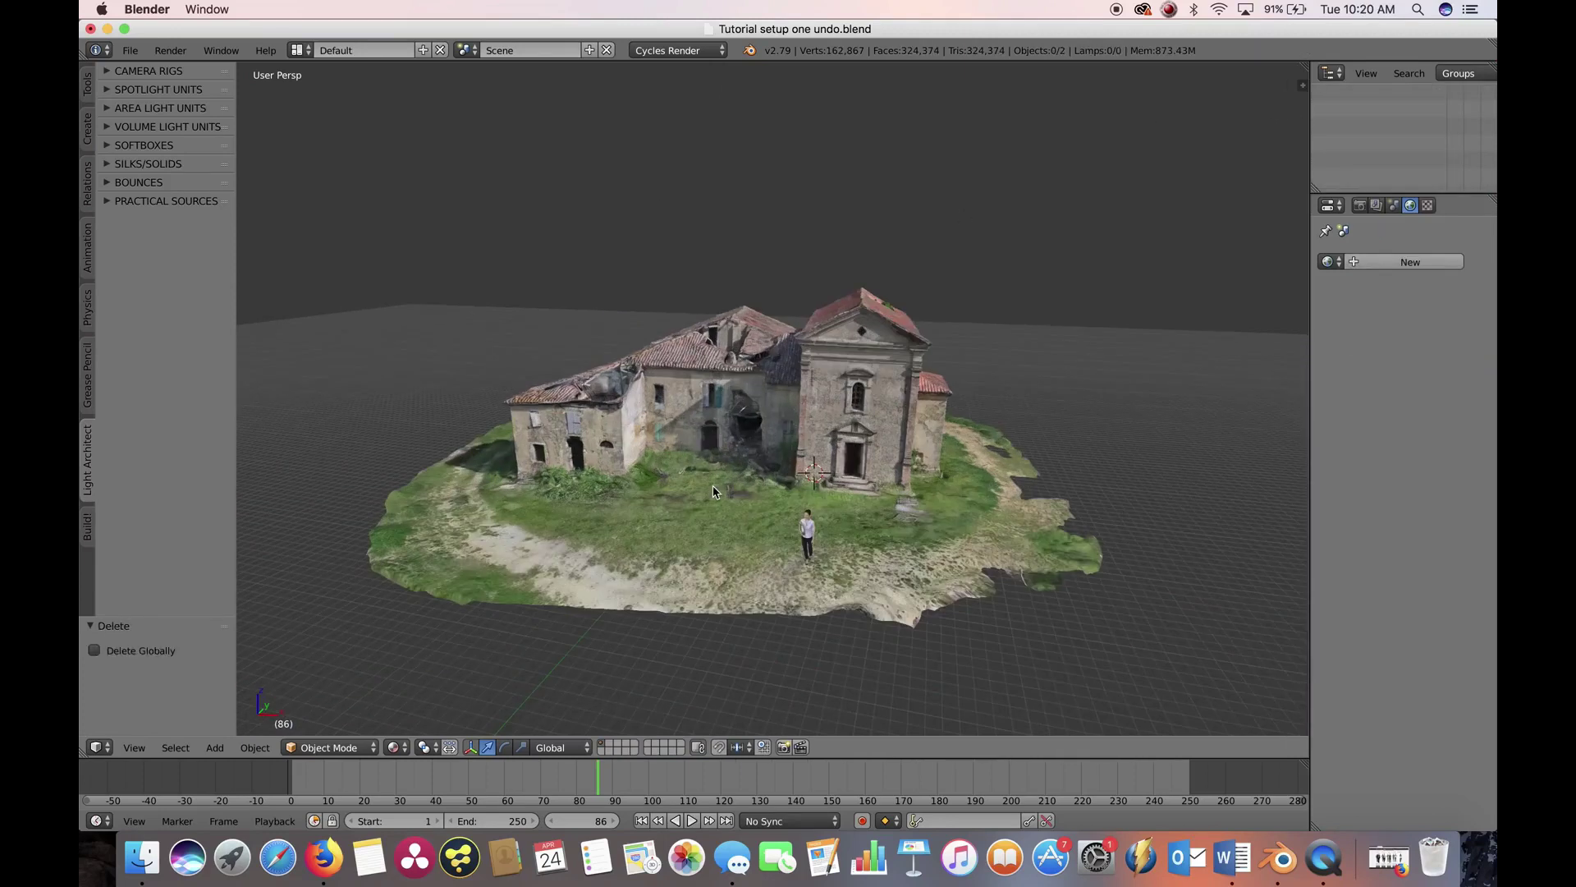
mouse_move(739, 460)
middle_mouse_down()
mouse_move(706, 485)
mouse_move(722, 480)
middle_mouse_up()
scroll(735, 477, "up", 1)
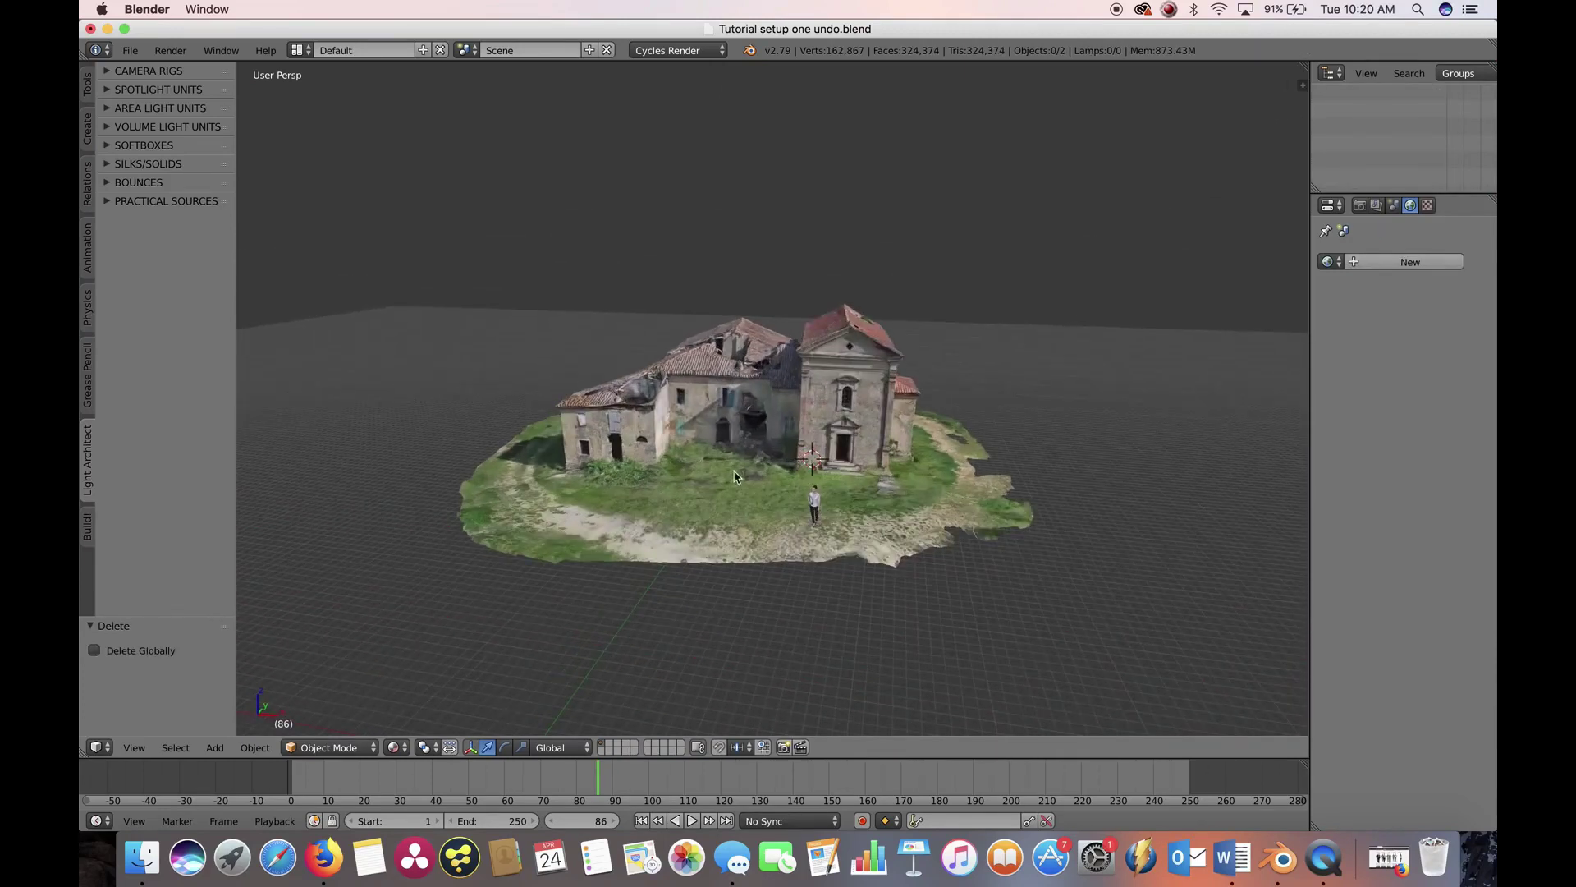
scroll(780, 476, "down", 2)
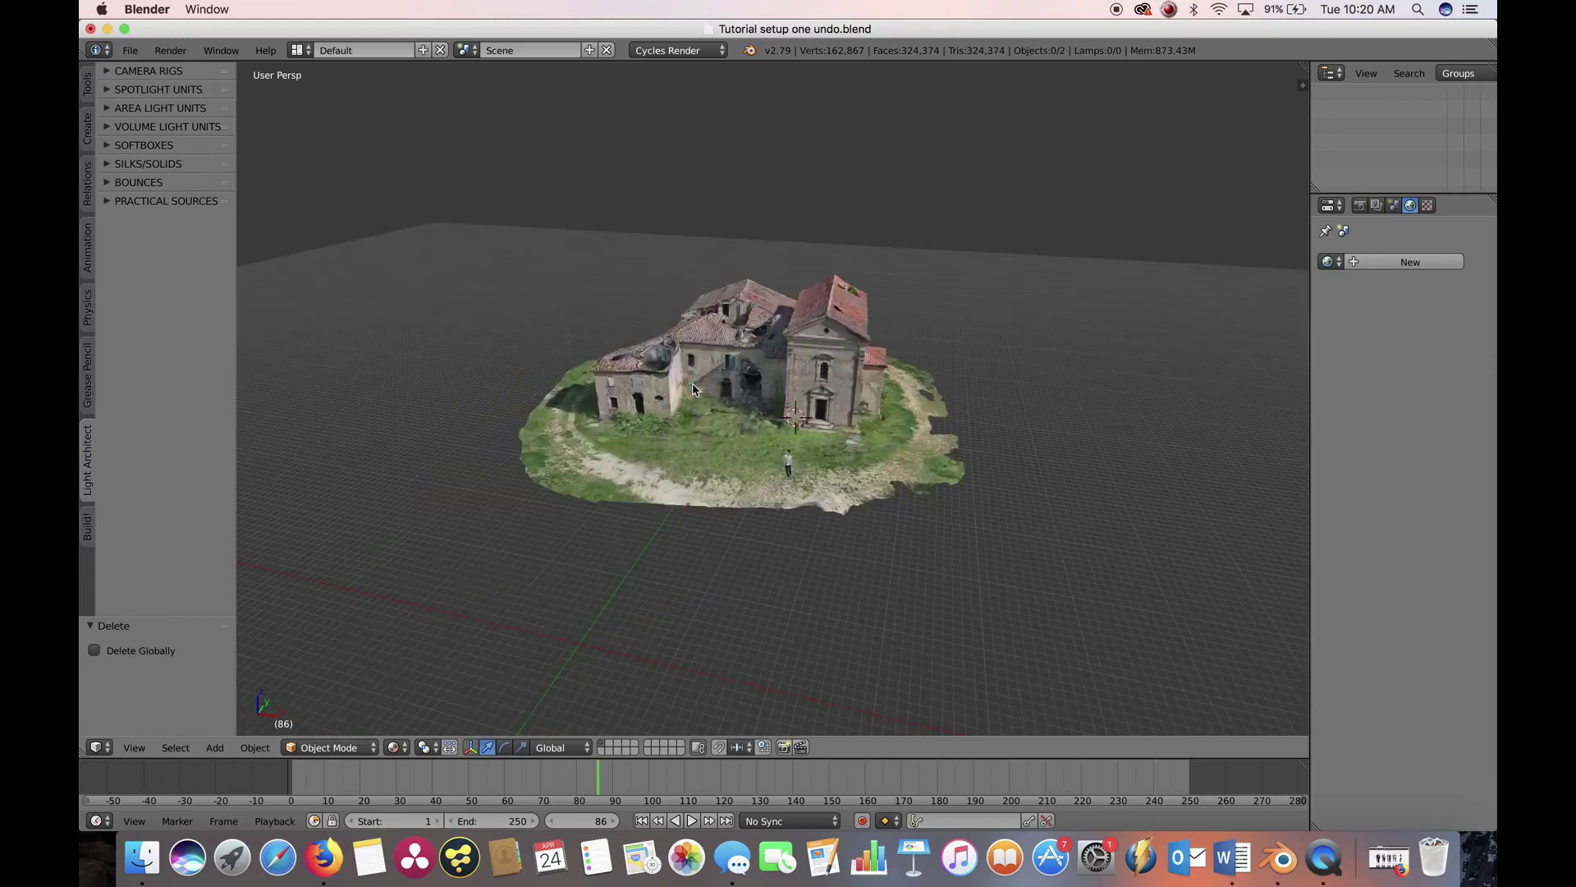
Display the existing render result, and return the area to the 3D View.
left_click(170, 50)
left_click(197, 170)
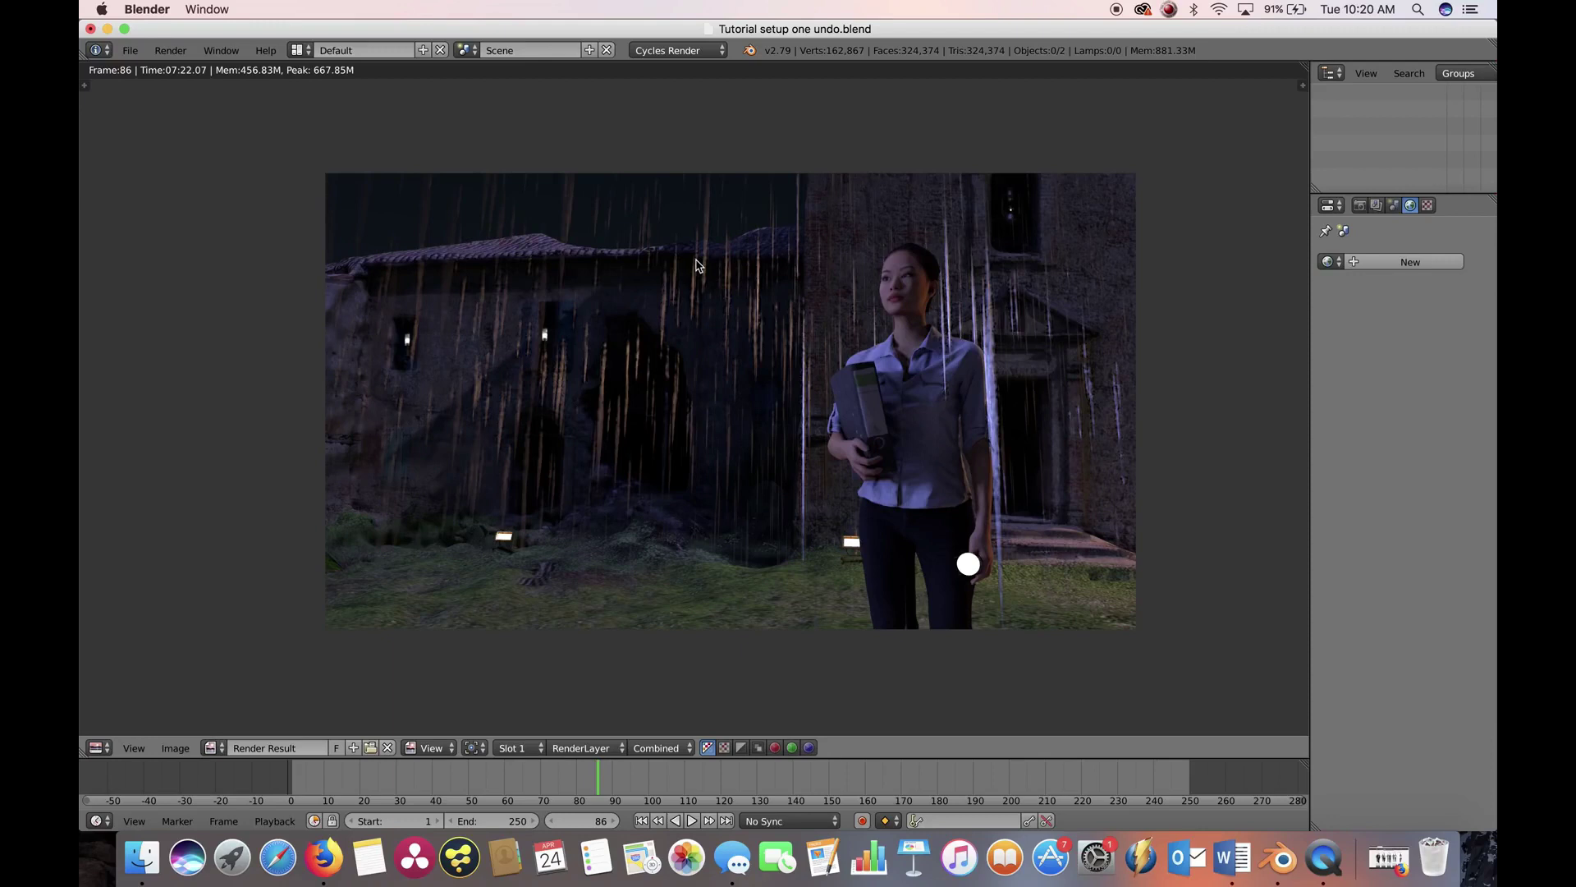
left_click(98, 747)
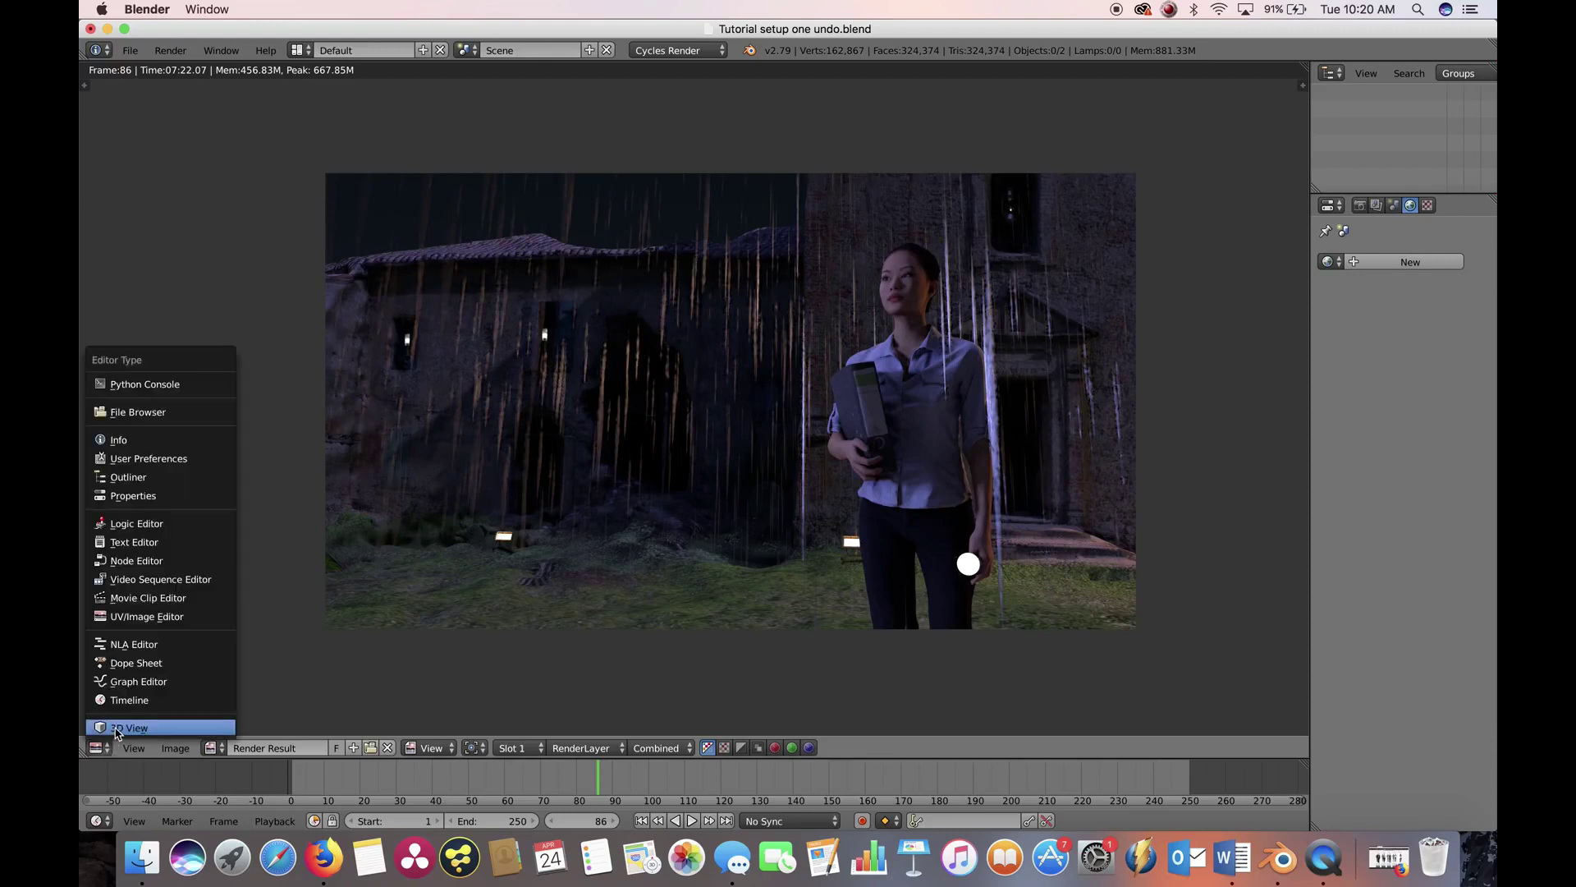
left_click(123, 726)
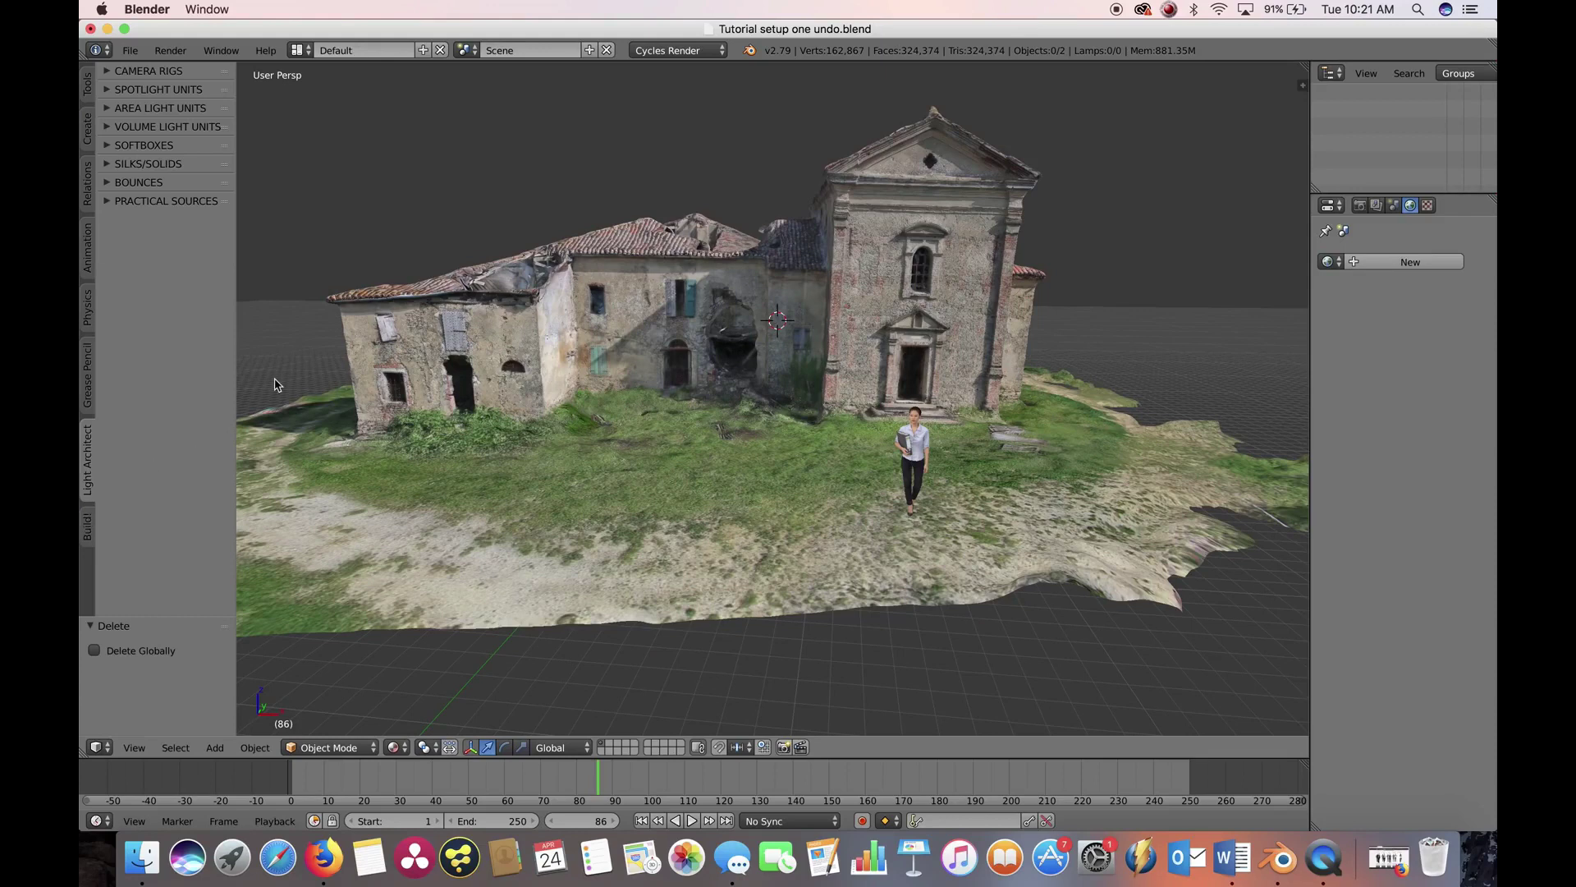
Expand the Light Architect camera rigs in a widened tool shelf and add the Red Epic Moviebird 45 crane.
left_click(88, 527)
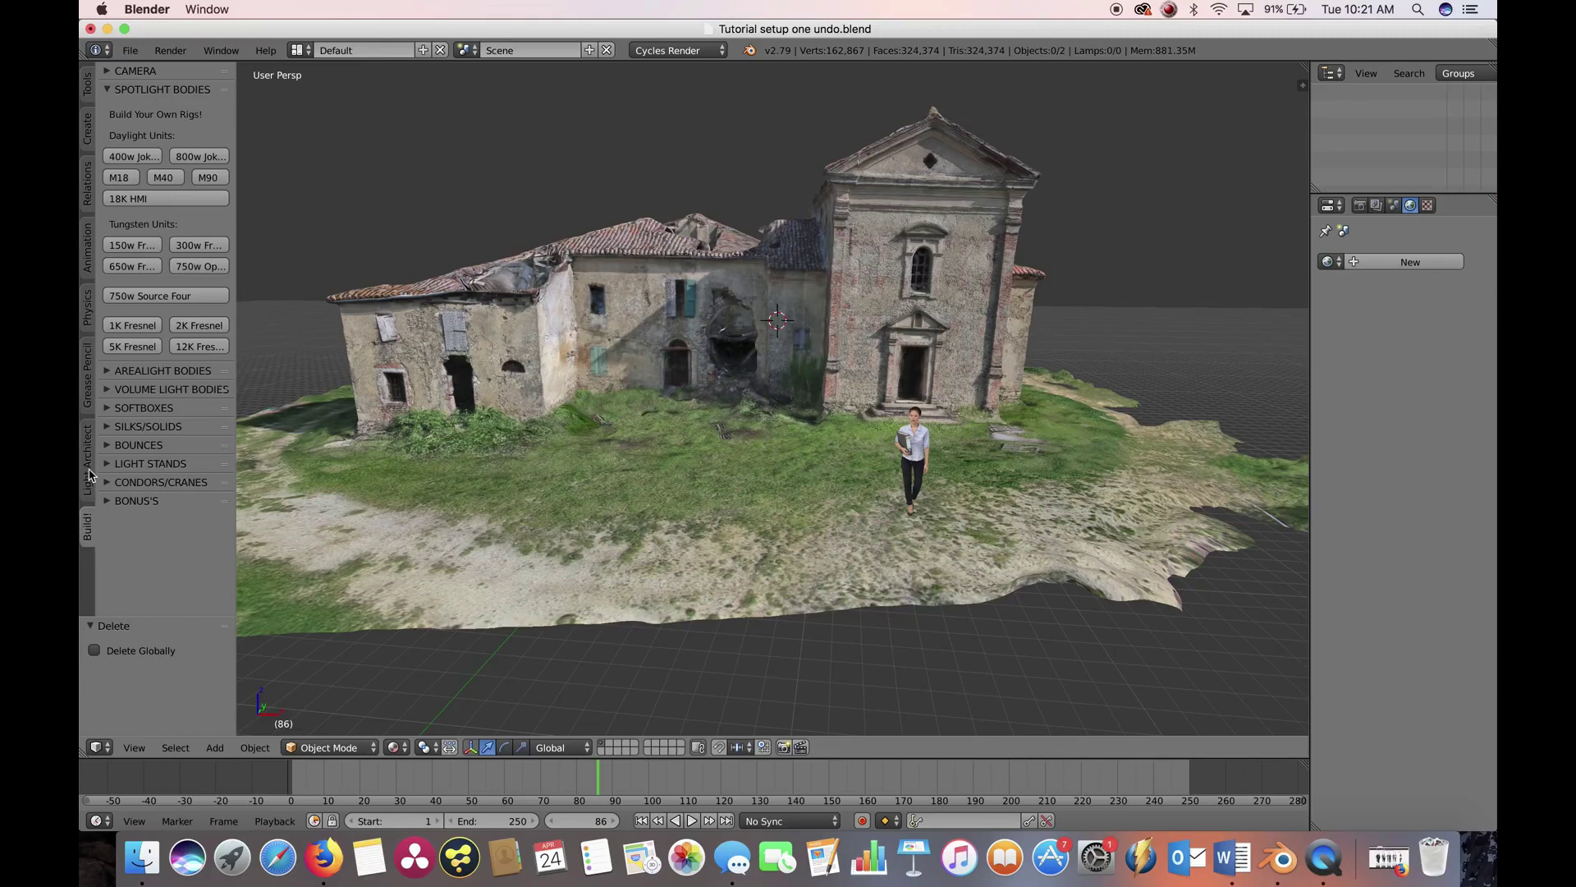
left_click(88, 474)
left_click(136, 71)
left_click_drag(236, 122, 305, 121)
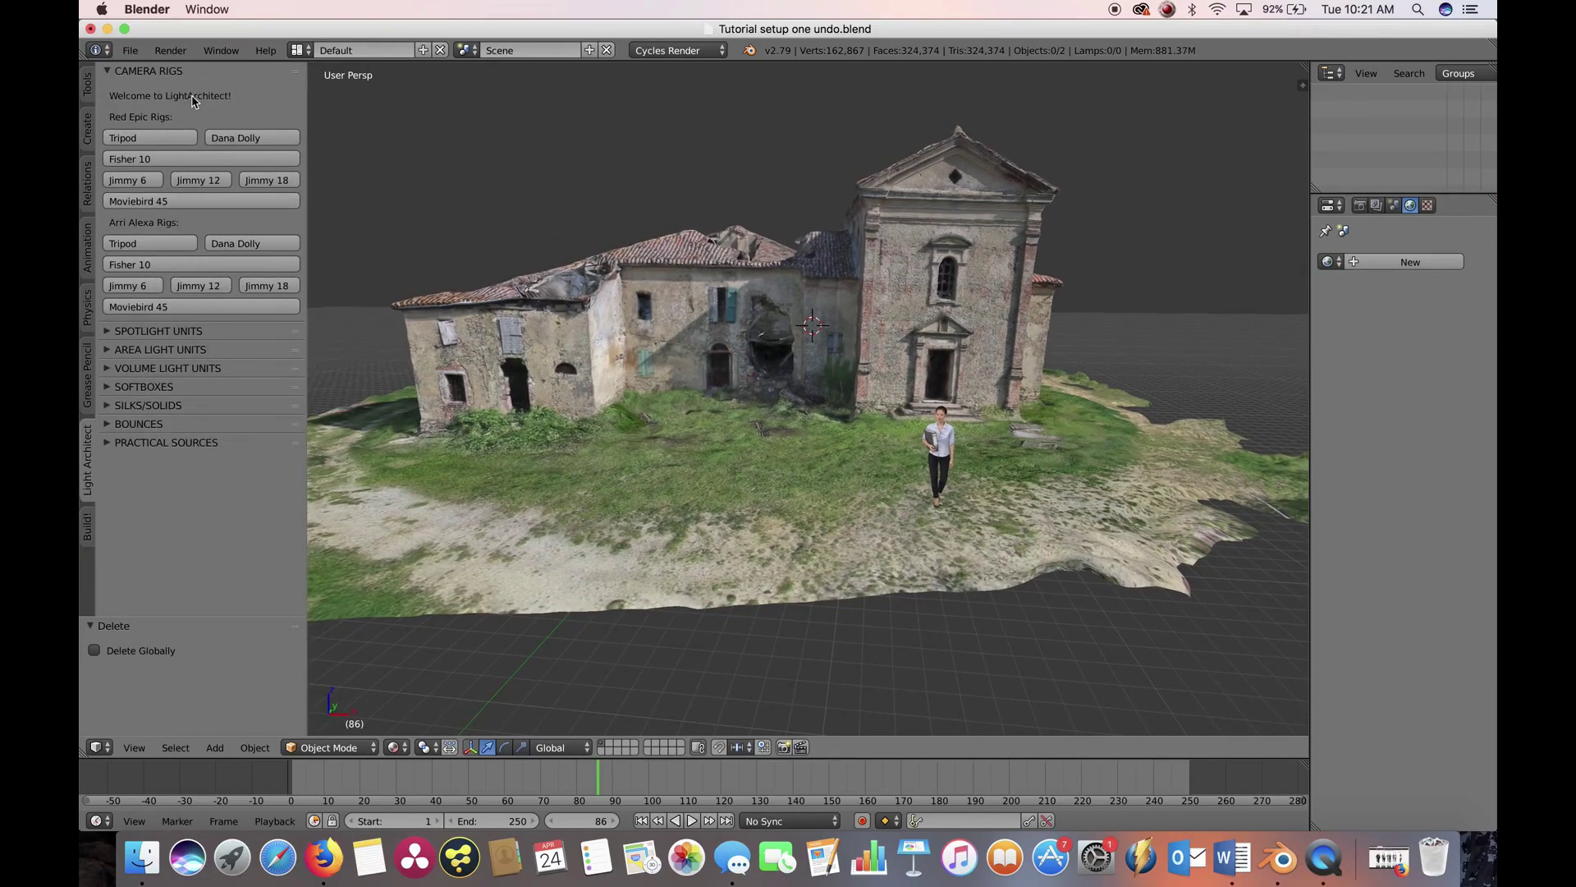
left_click(190, 201)
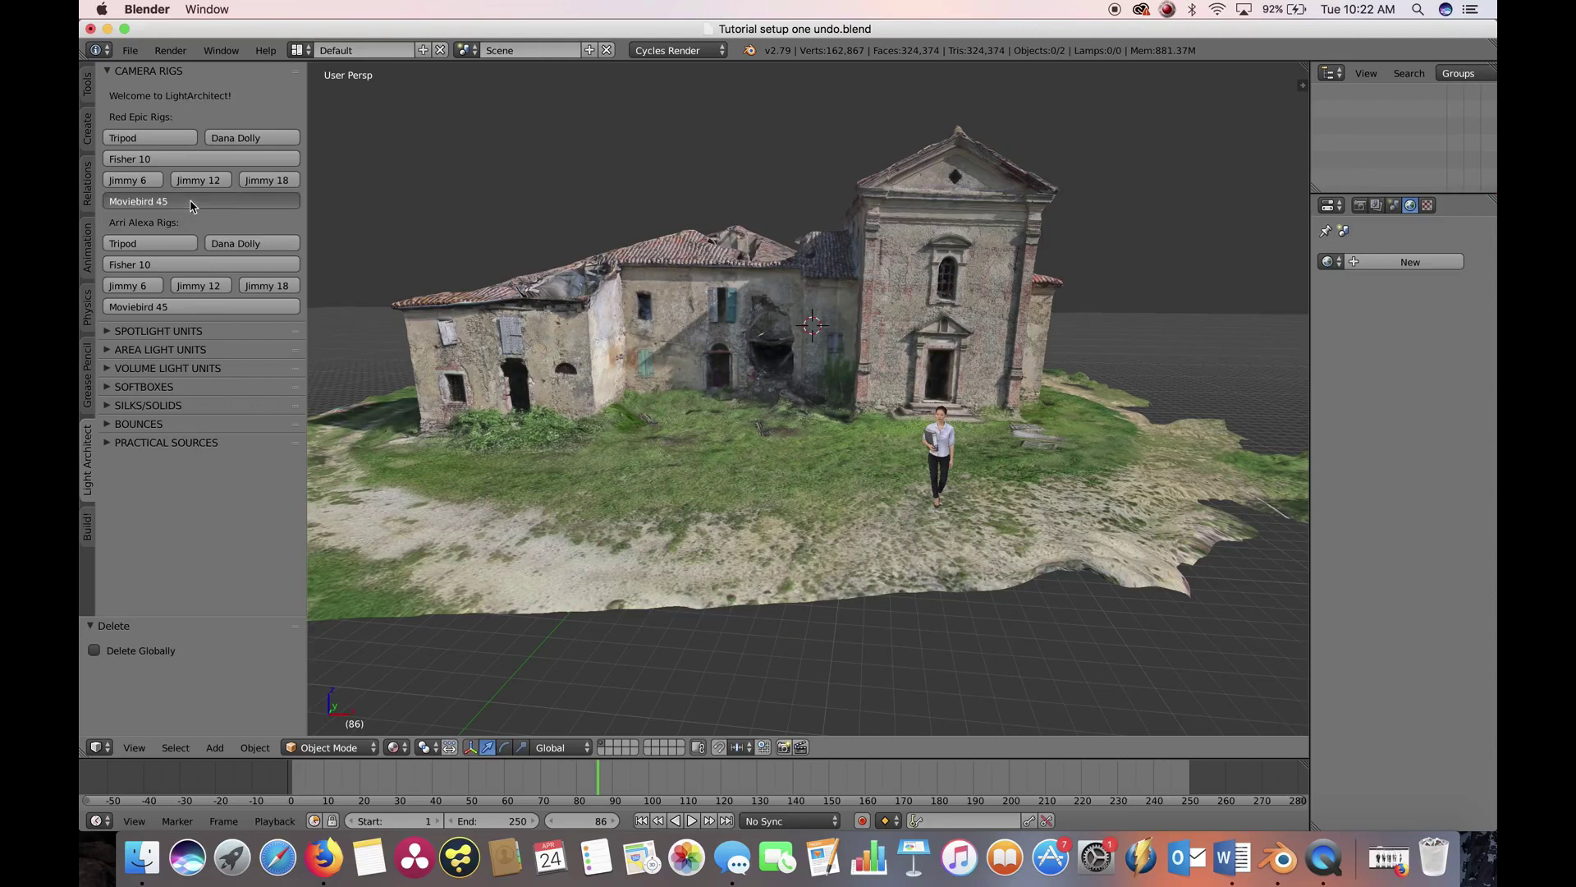
Try moving the whole crane along Y with the Moviebird 45 Position Control.
scroll(884, 573, "down", 3)
mouse_move(883, 573)
middle_mouse_down()
mouse_move(845, 552)
mouse_move(895, 552)
middle_mouse_up()
right_click(602, 518)
scroll(629, 567, "up", 2)
scroll(677, 539, "down", 1)
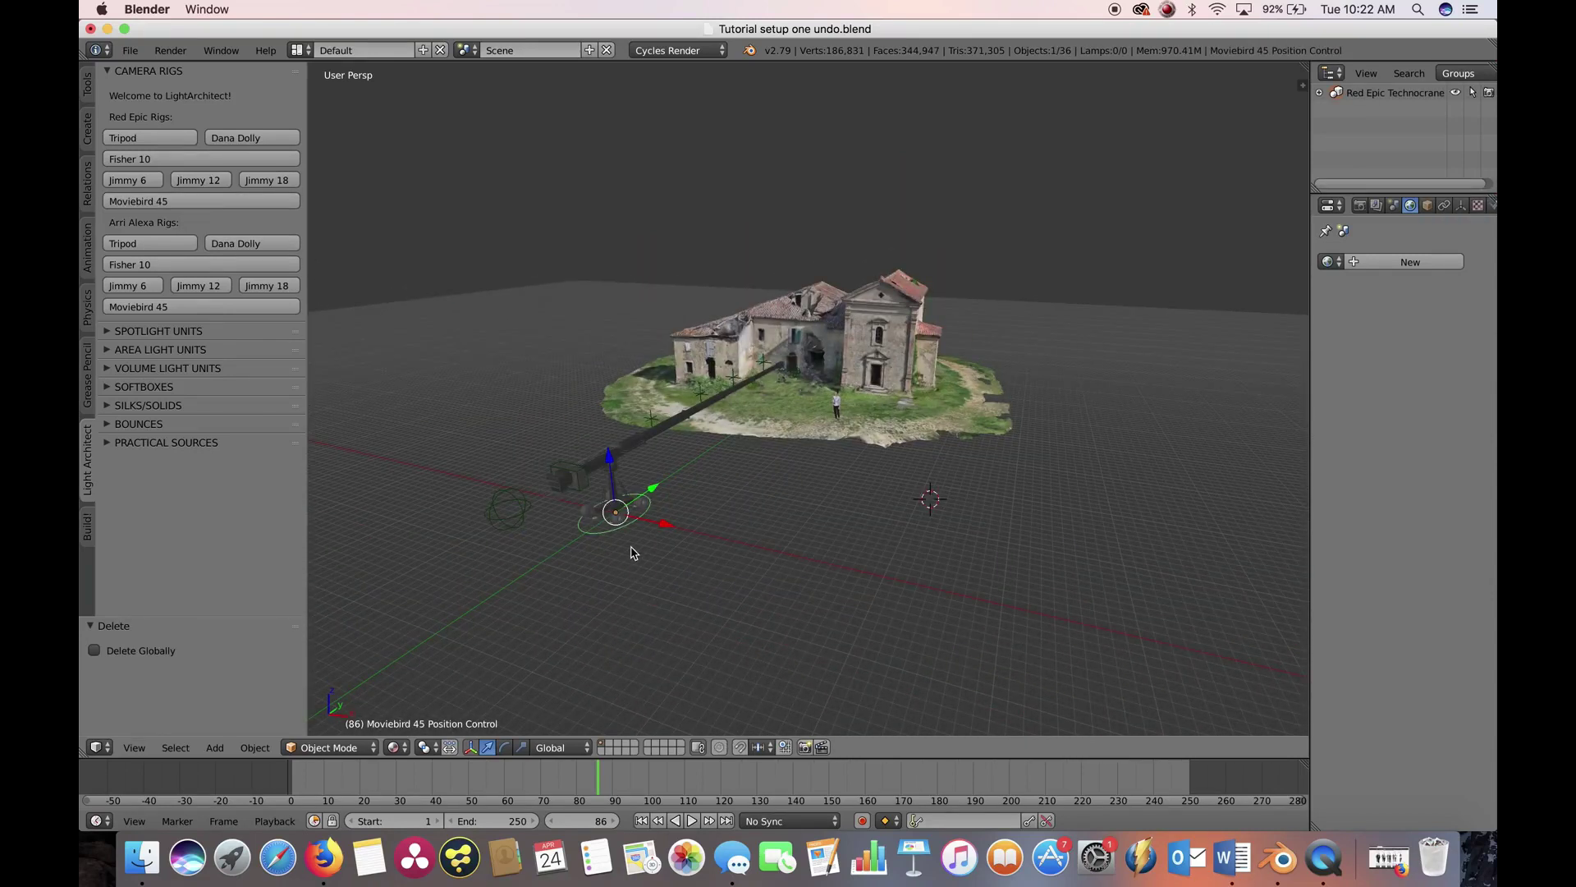
mouse_move(650, 521)
left_mouse_down()
mouse_move(624, 484)
mouse_move(639, 454)
mouse_move(534, 440)
mouse_move(1220, 588)
mouse_move(650, 496)
left_mouse_up()
key("y")
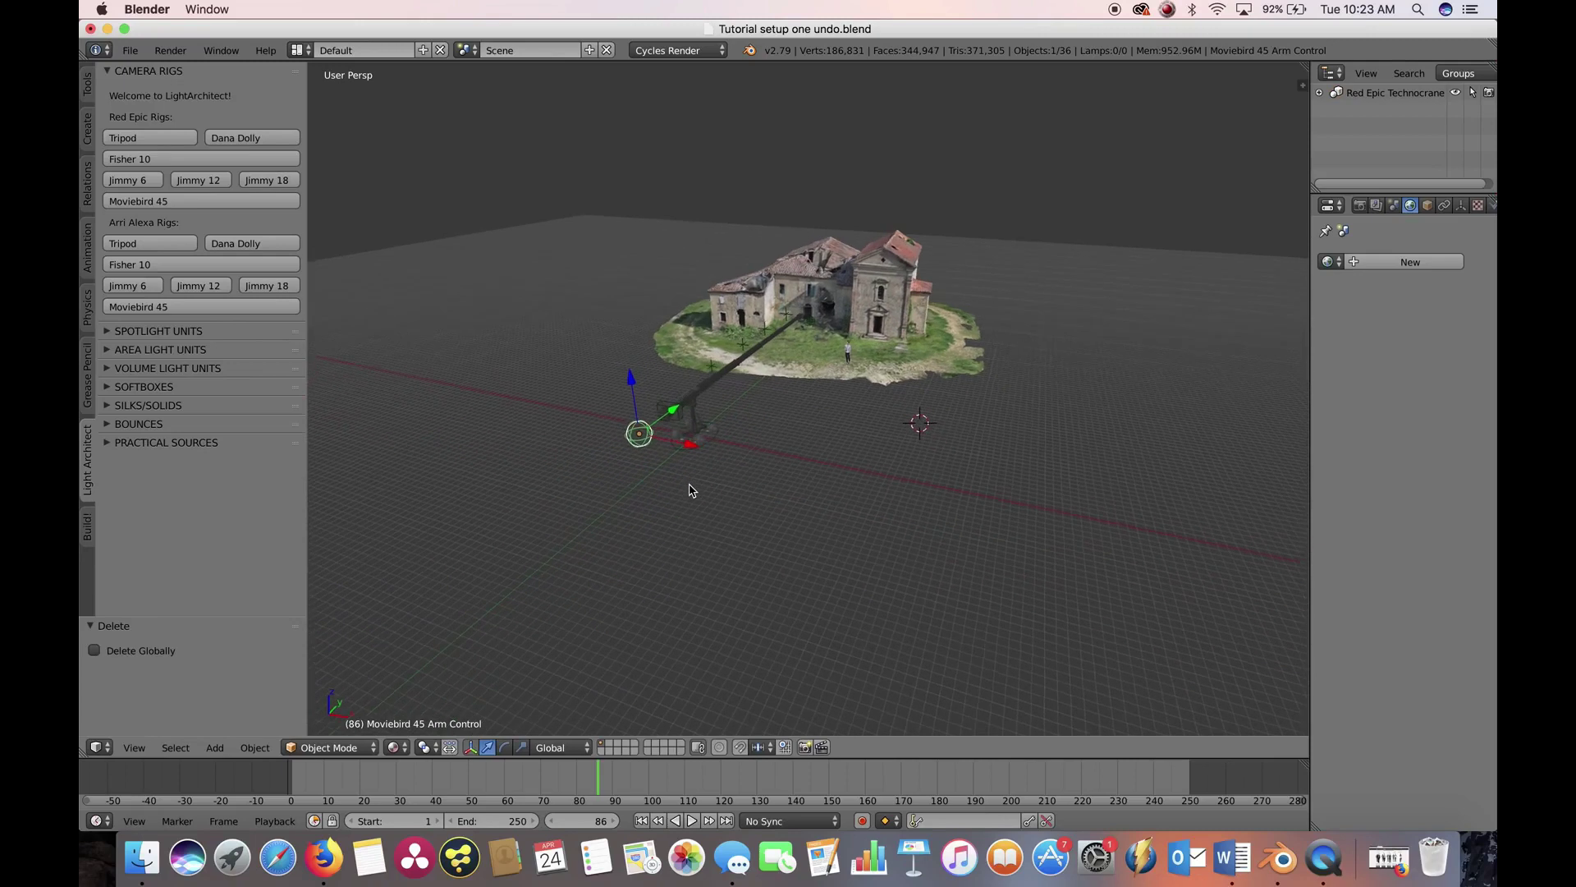
Try swinging and tilting the crane arm with the Moviebird 45 Arm Control.
middle_click_drag(689, 490, 685, 489)
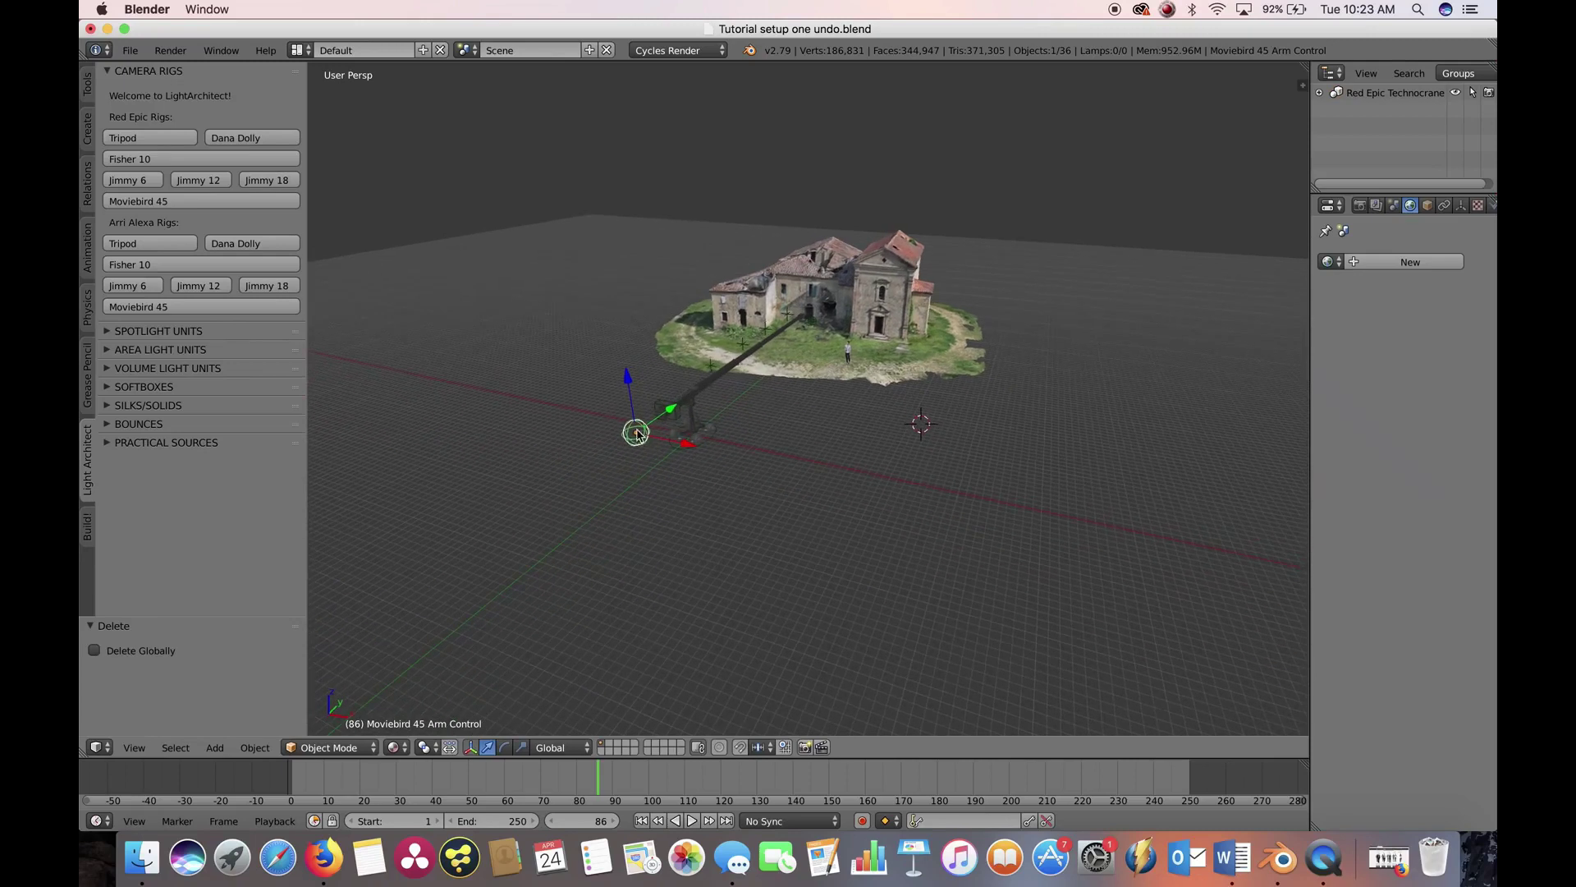
key("g")
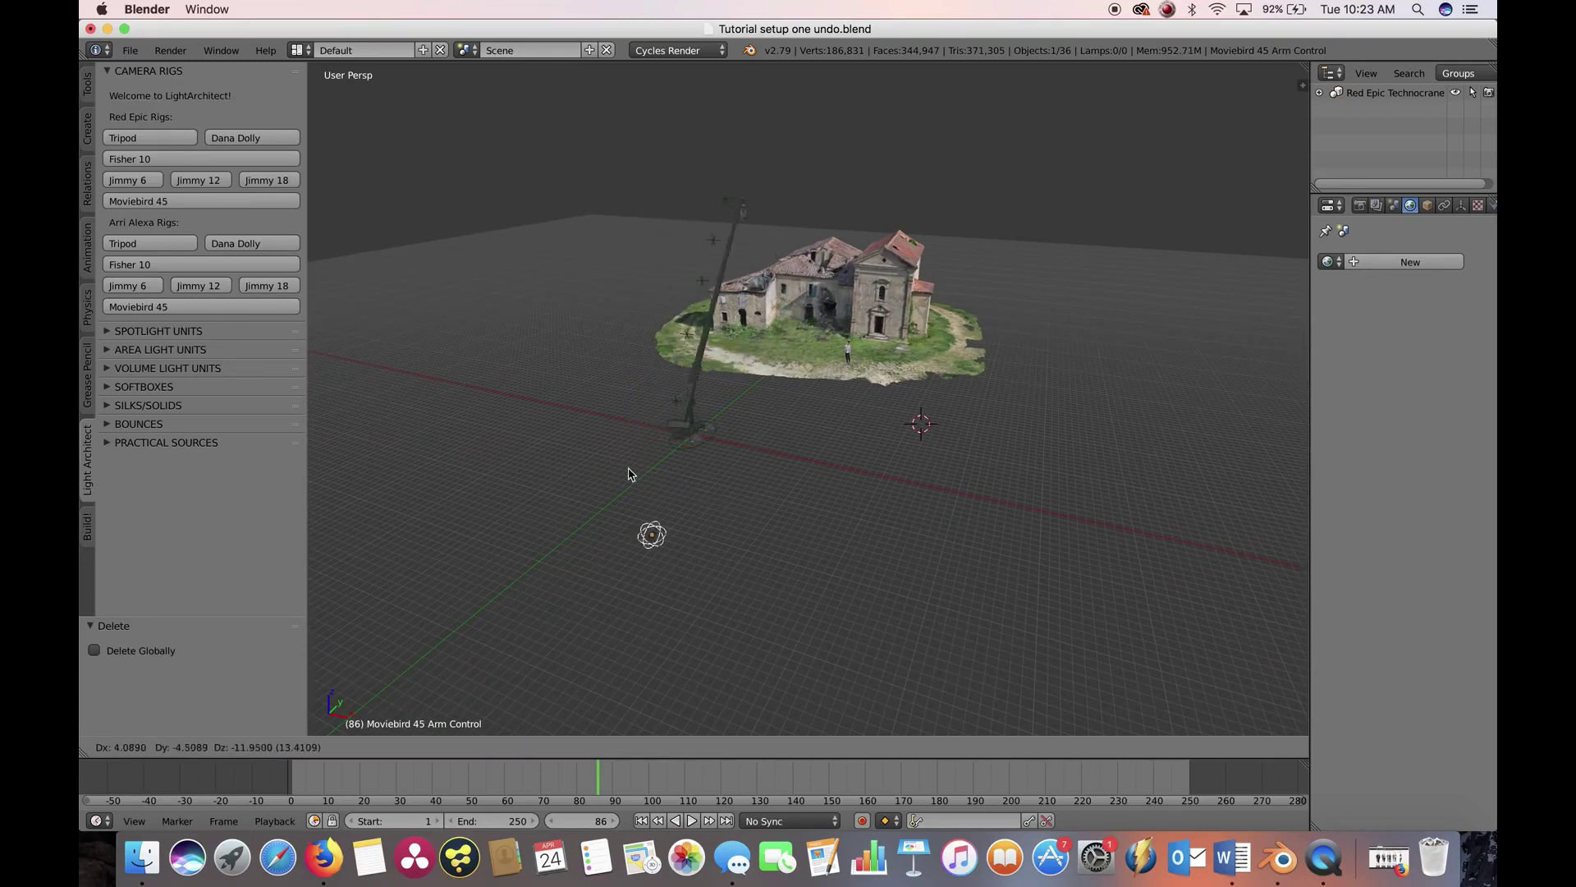
left_click(573, 440)
middle_click_drag(573, 440, 723, 444)
scroll(723, 444, "up", 3)
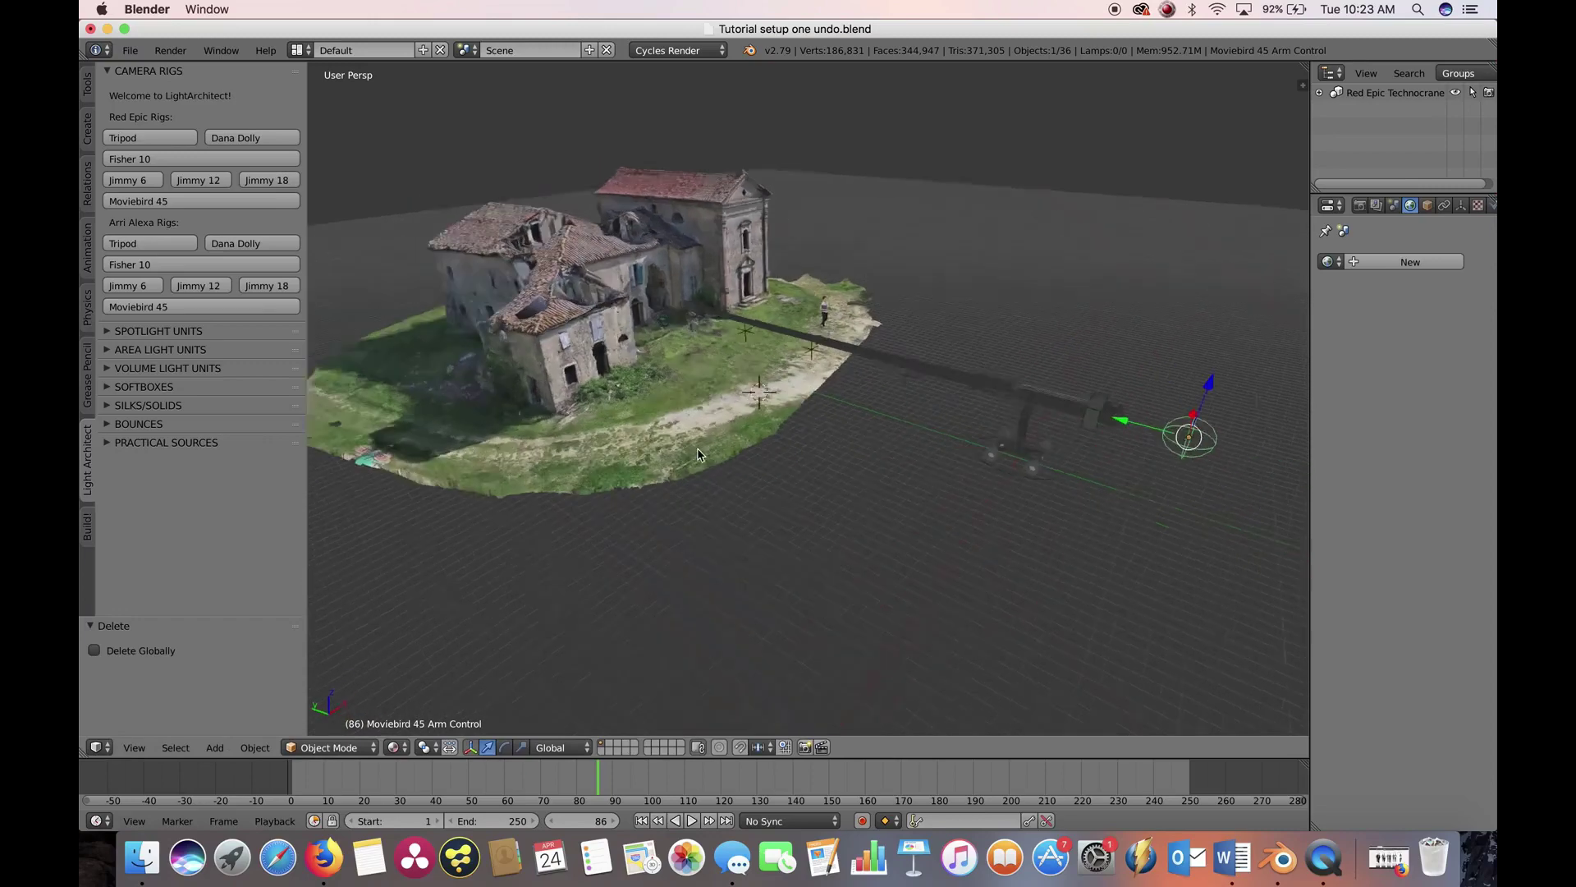
Try retracting the crane arm away from the building with the Moviebird Arm Length Control.
middle_click_drag(575, 444, 507, 723)
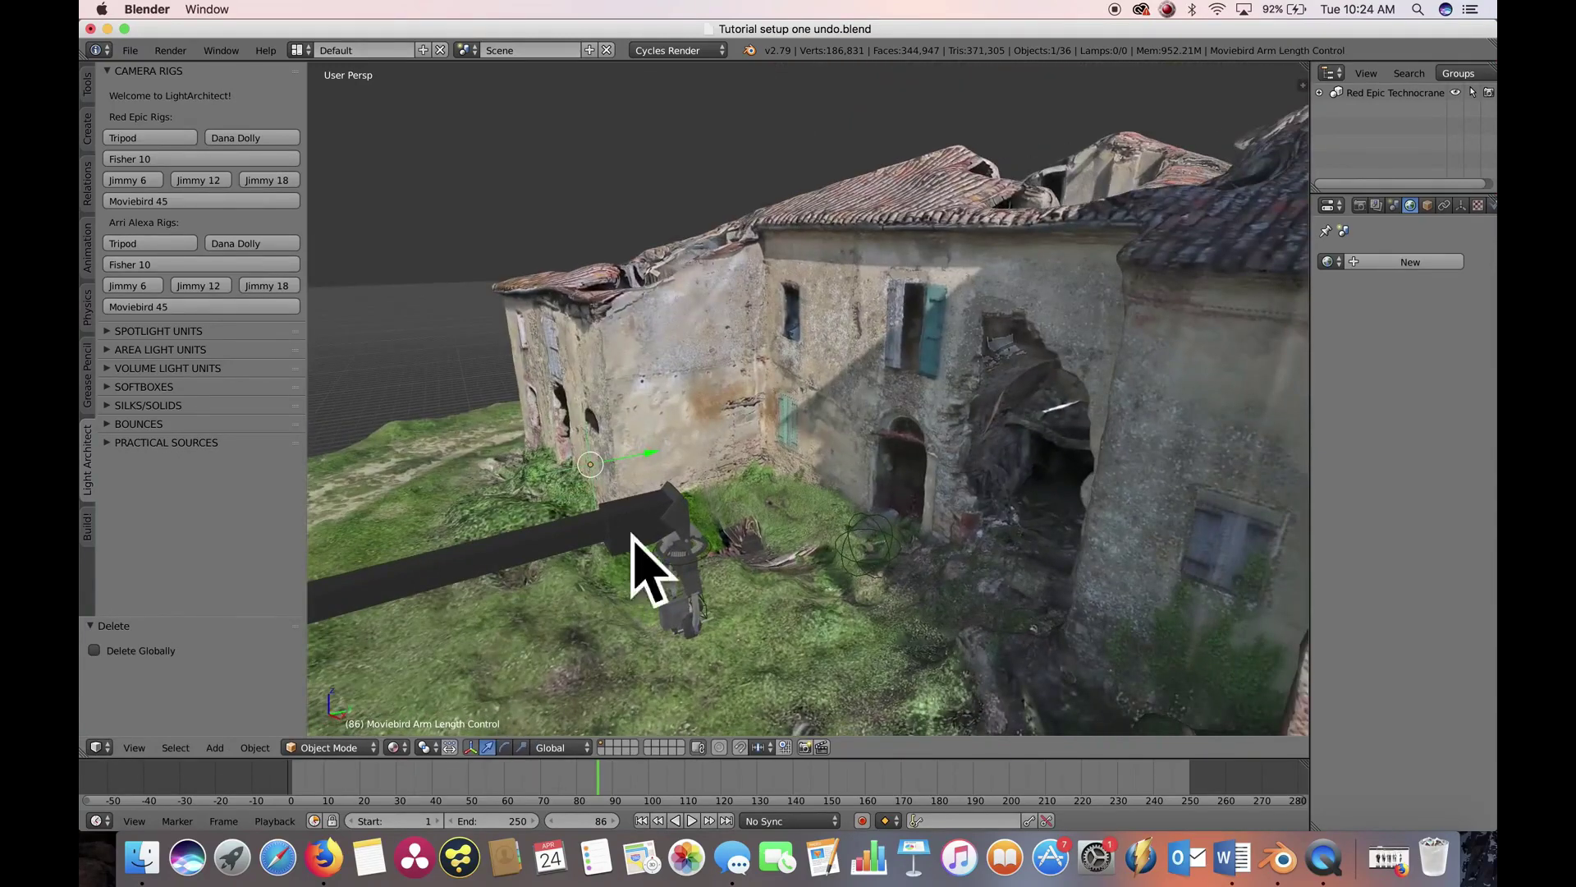
scroll(632, 536, "down", 6)
middle_click_drag(632, 535, 776, 469)
key("g")
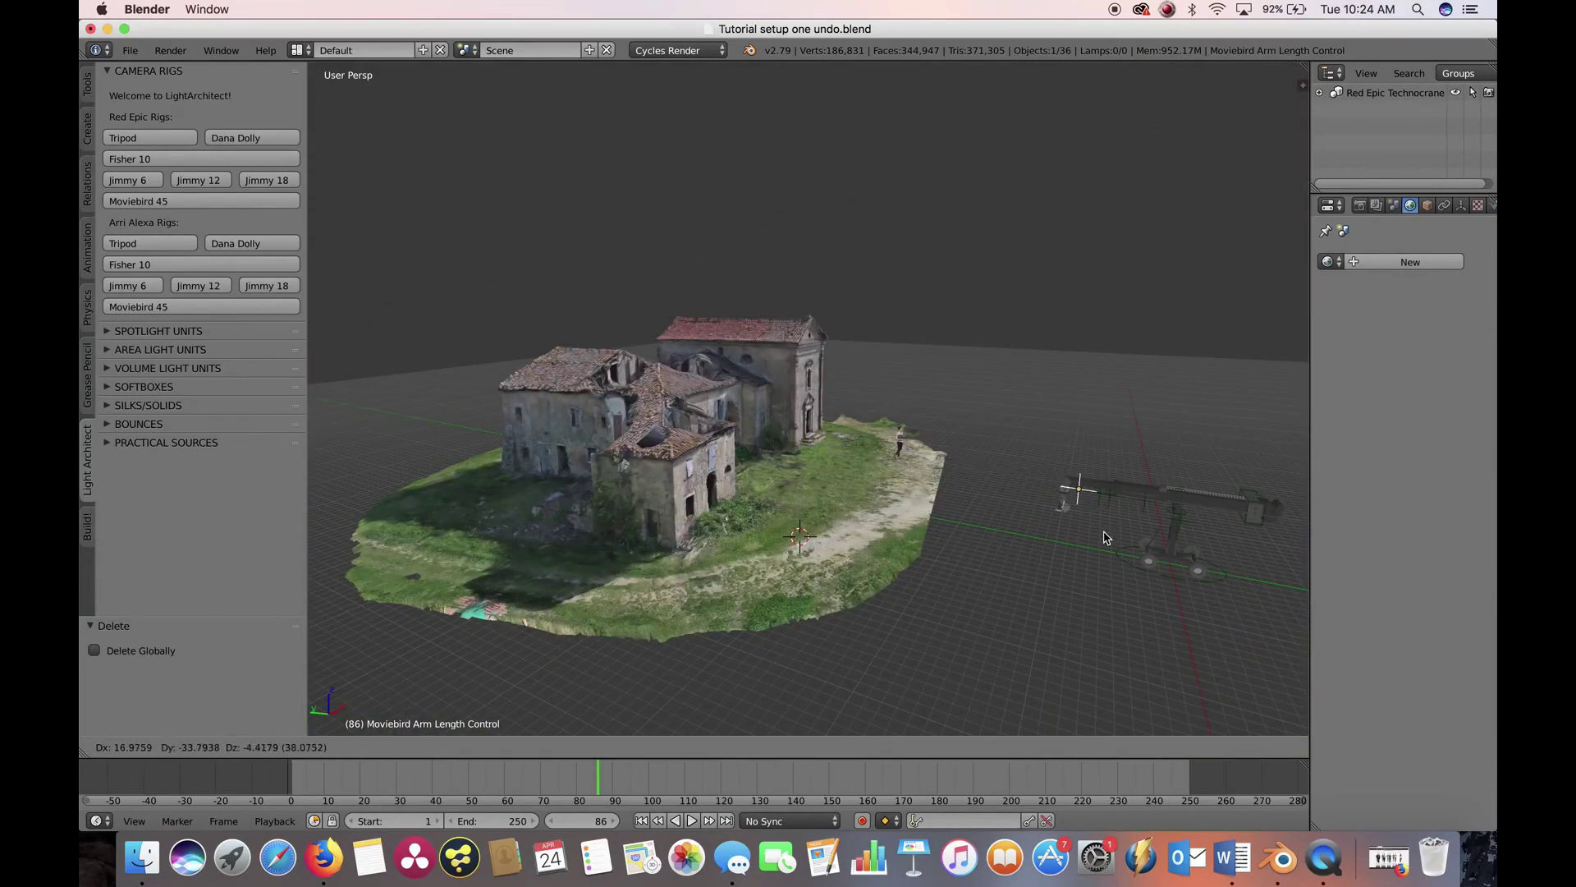
right_click(1005, 527)
Move the crane's position control about -61.7 units along Y, away from the building.
scroll(1006, 527, "down", 6)
right_click(903, 456)
left_click_drag(876, 450, 1149, 496)
scroll(1175, 496, "up", 4)
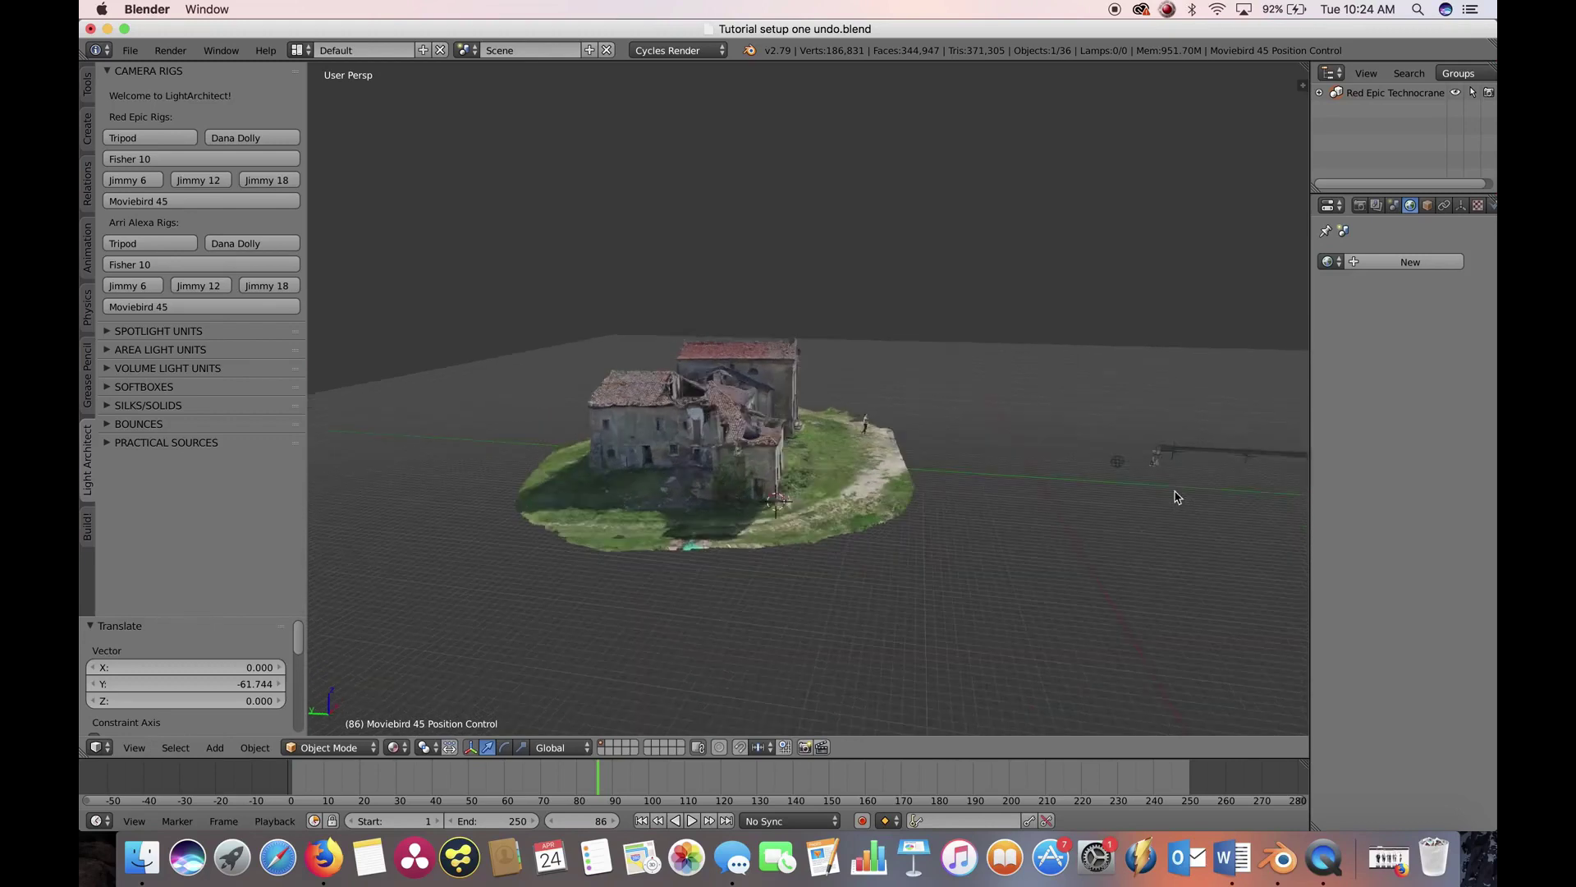
Try aiming the camera head with its pan and tilt control and moving the arm control vertically along Z.
middle_click_drag(1175, 496, 656, 491)
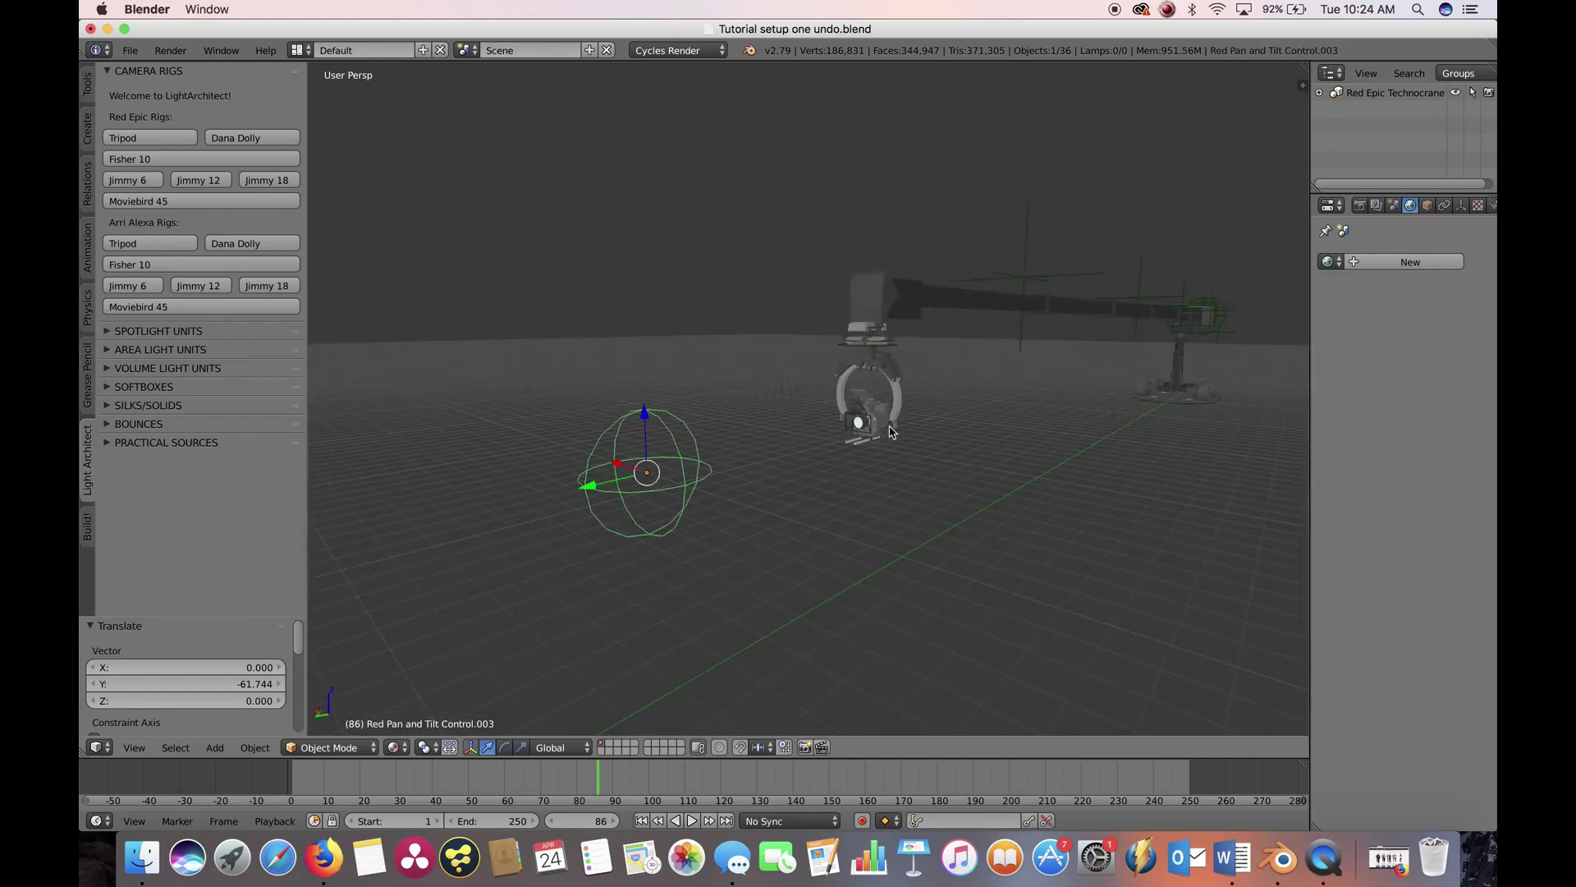
key("g")
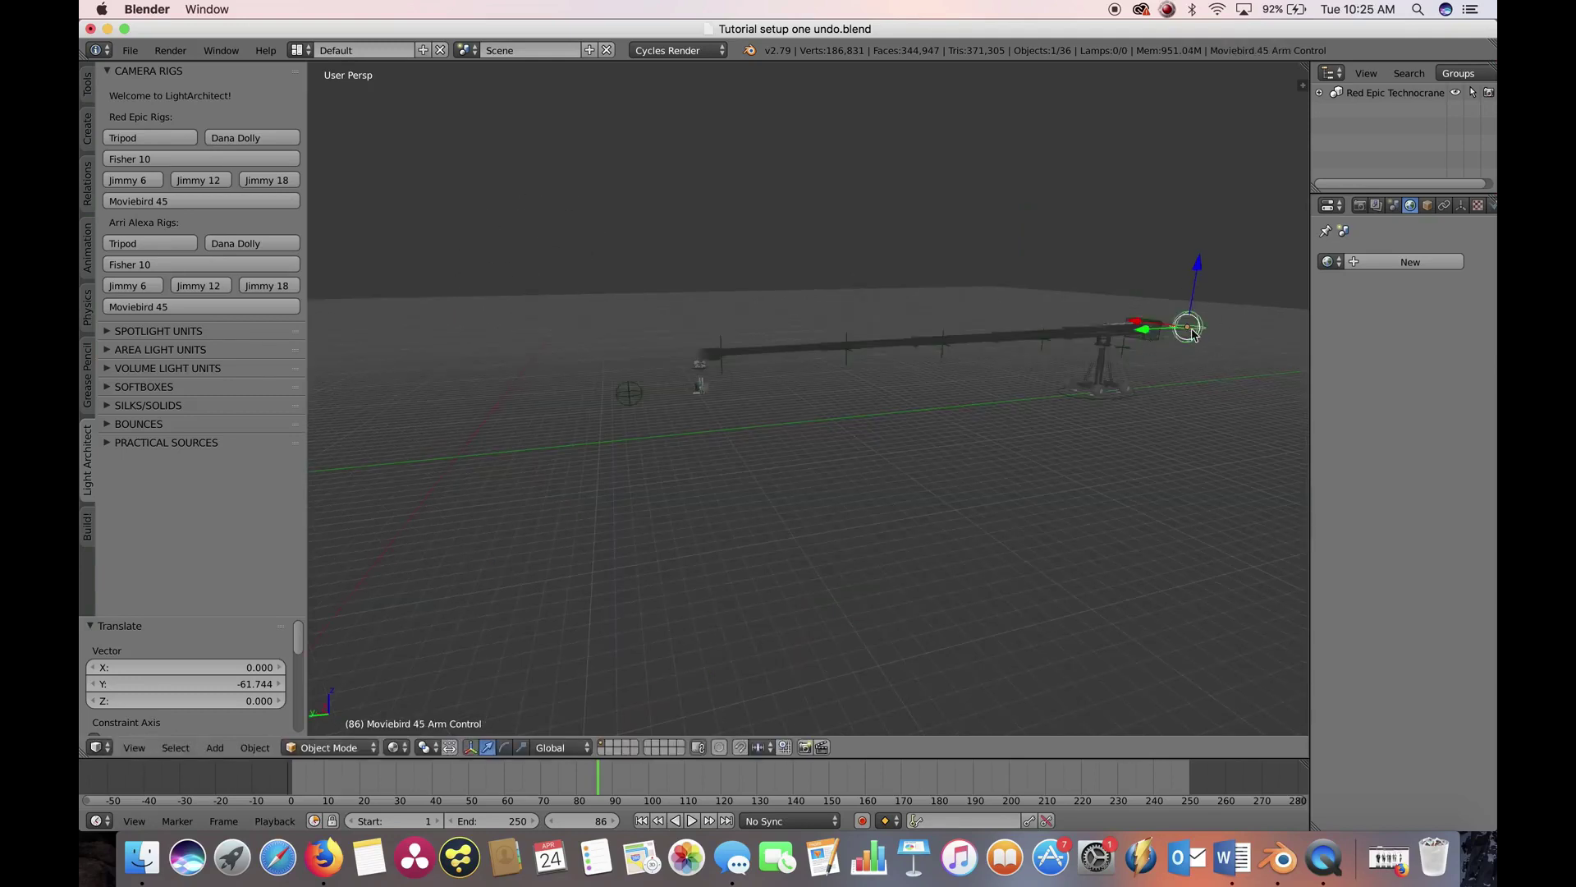
middle_click_drag(1197, 352, 996, 405)
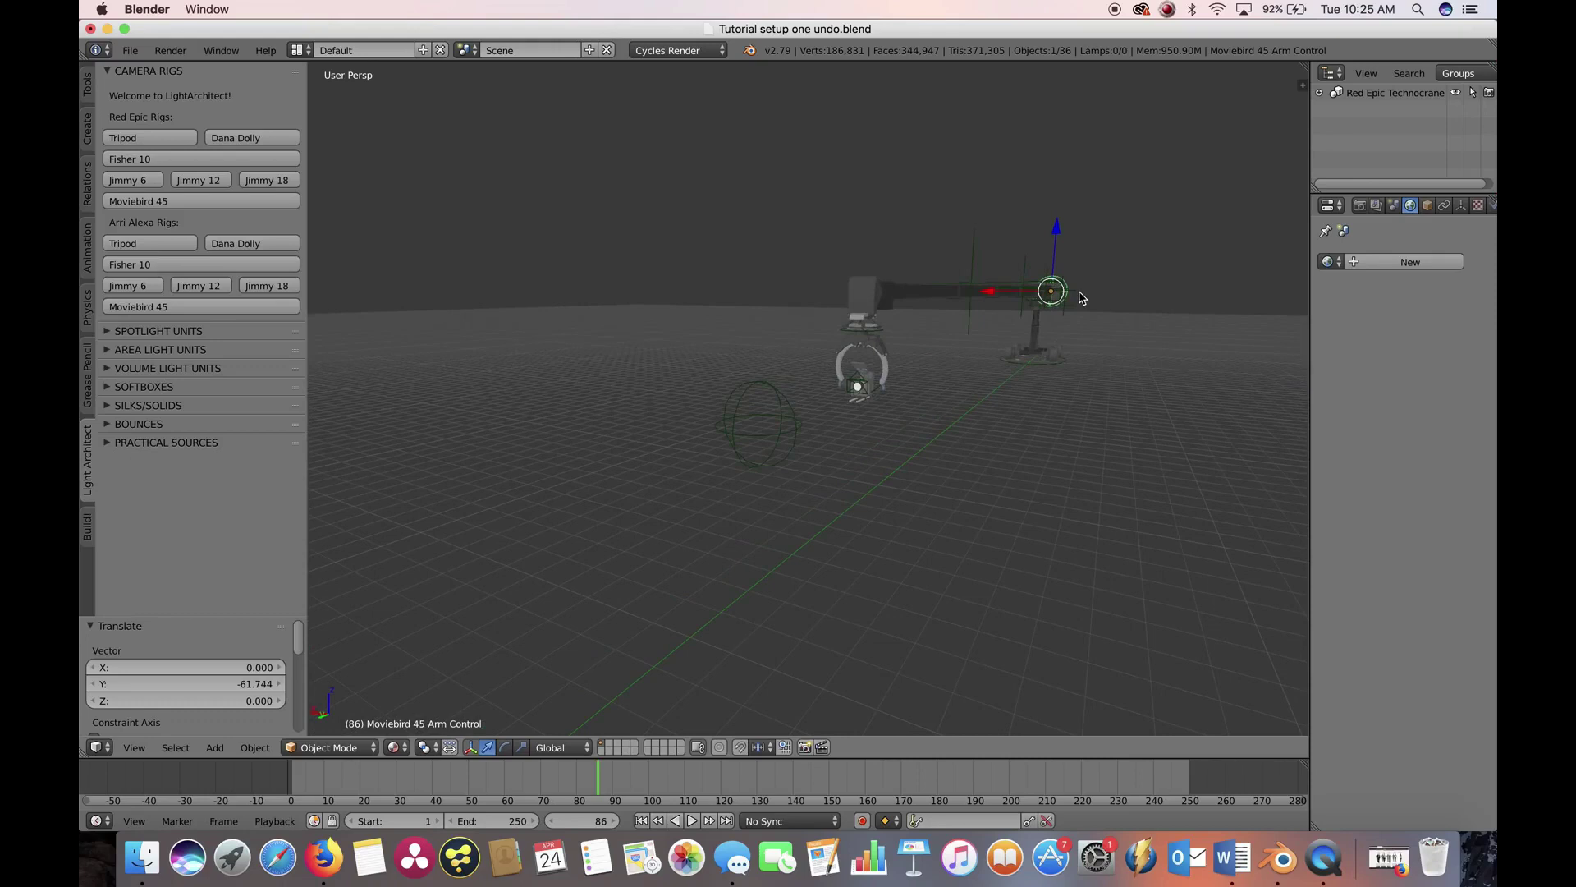
key("g")
key("z")
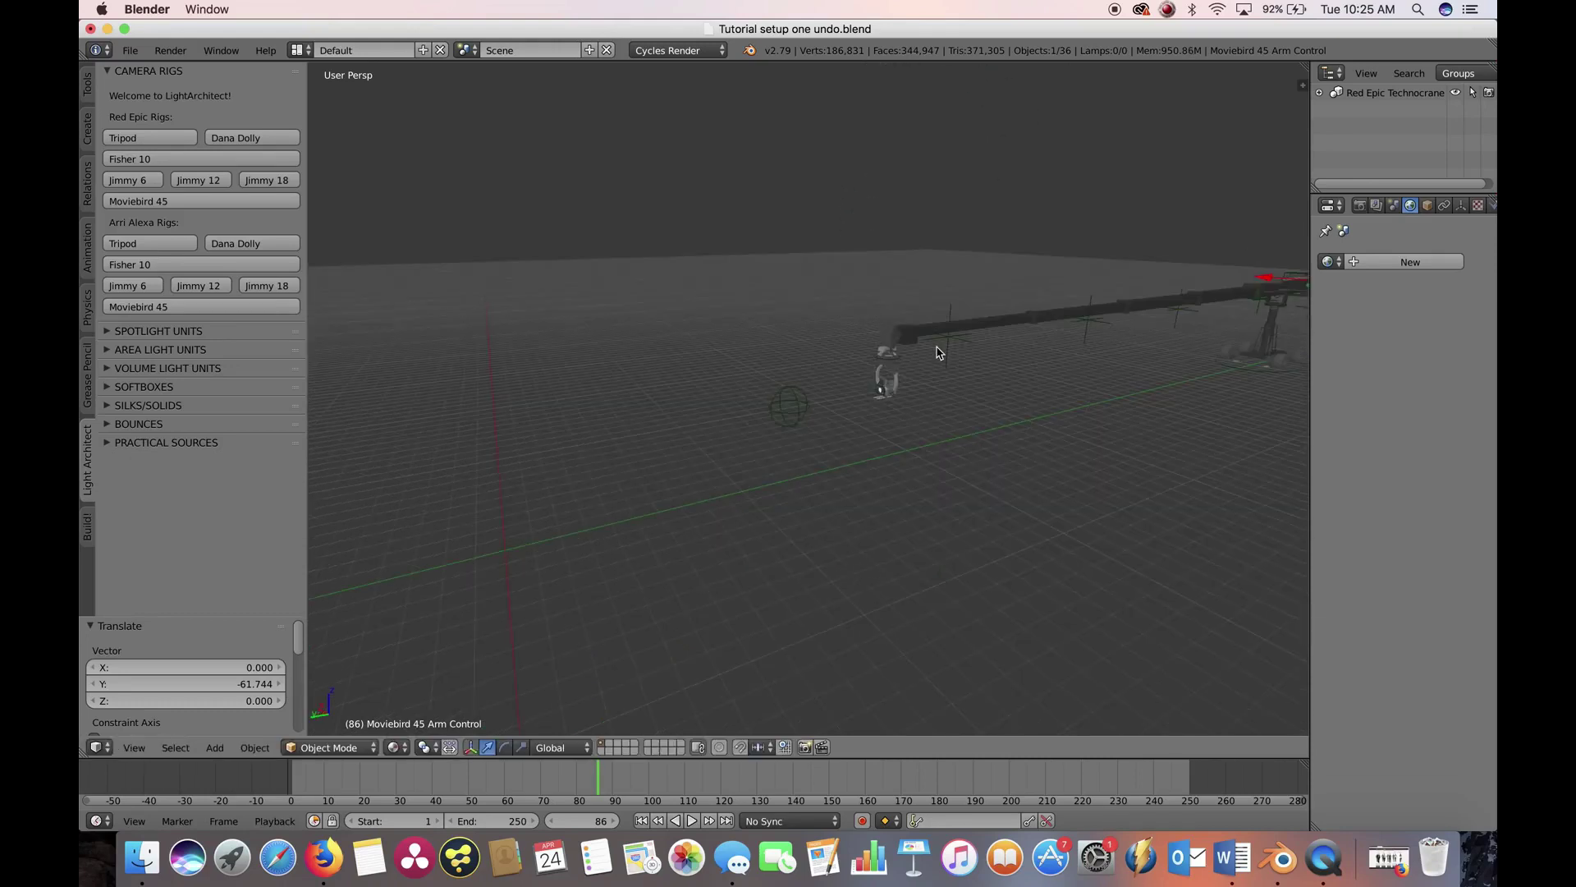
Move the crane's position control about 59.8 units along Y, back toward the building.
middle_click_drag(939, 353, 869, 428)
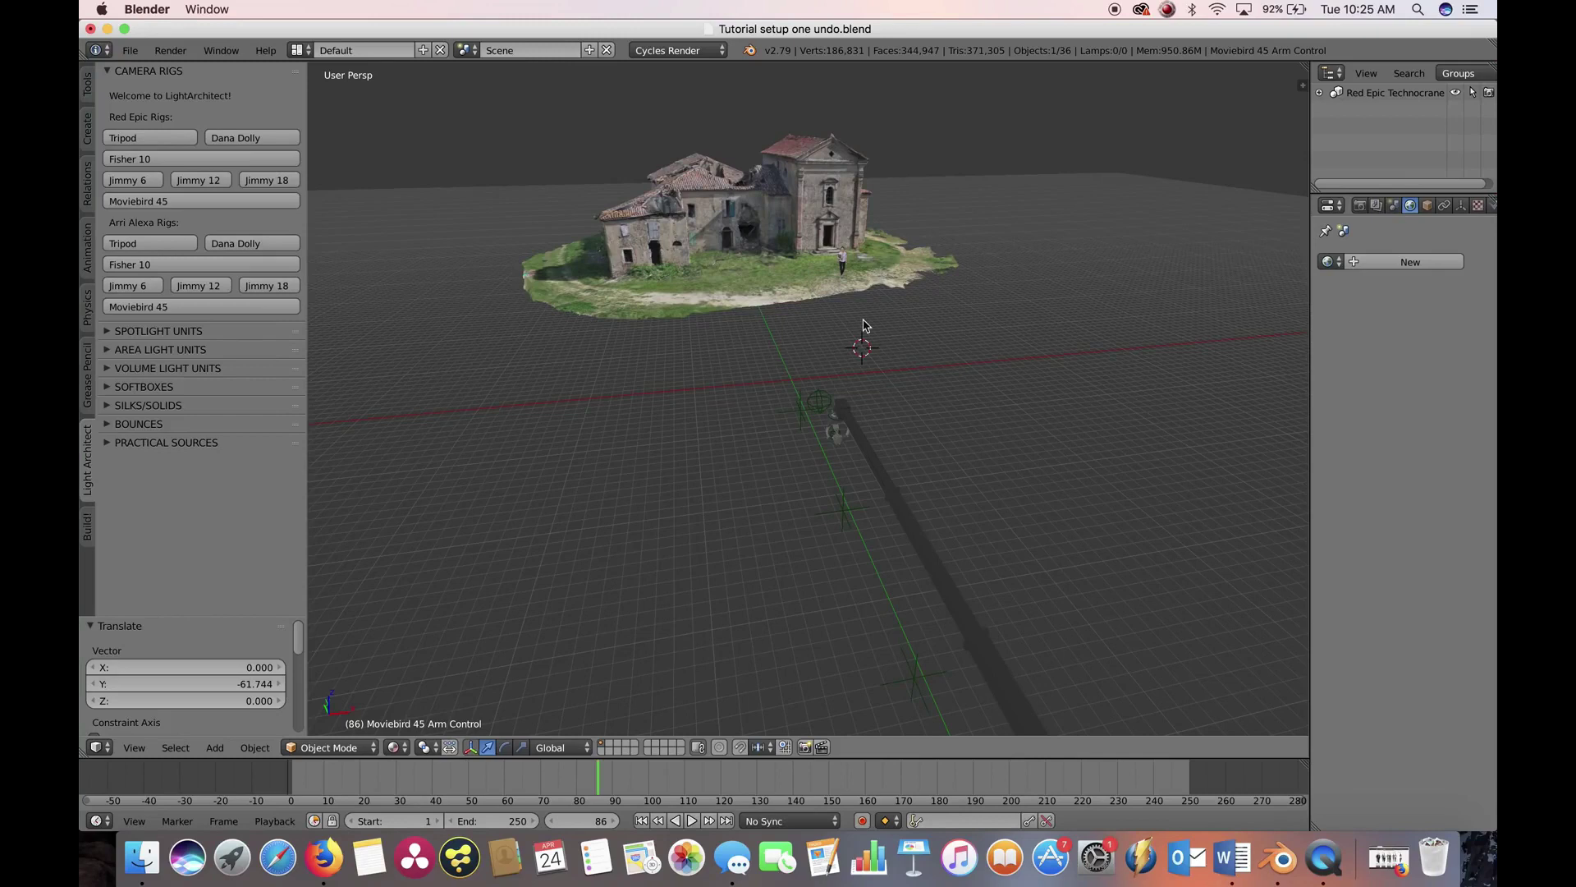
middle_click_drag(863, 326, 850, 584)
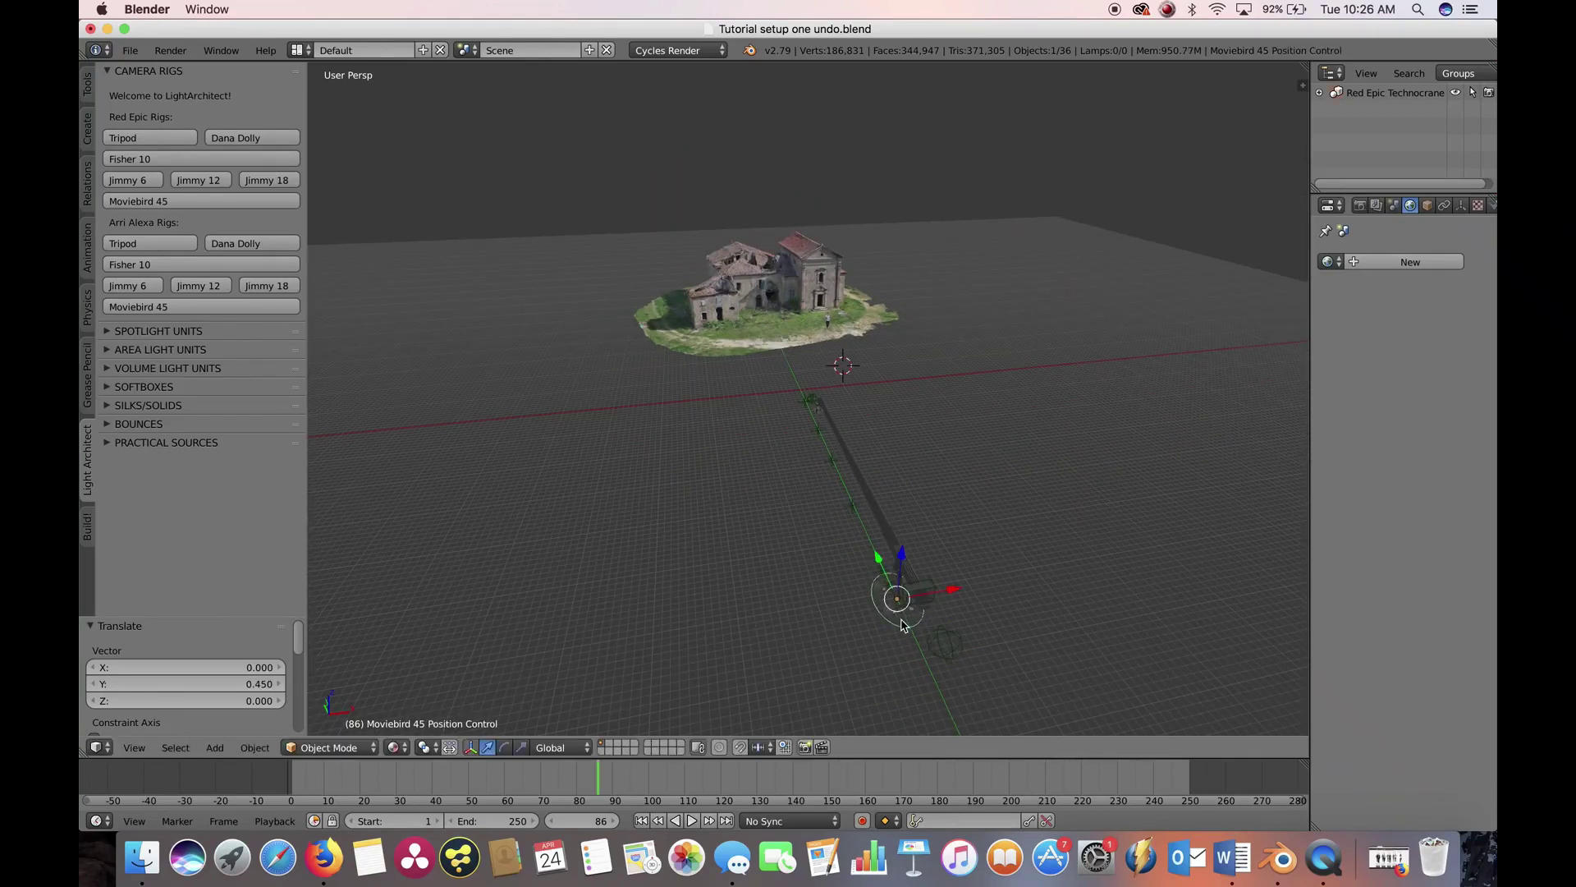
key("g")
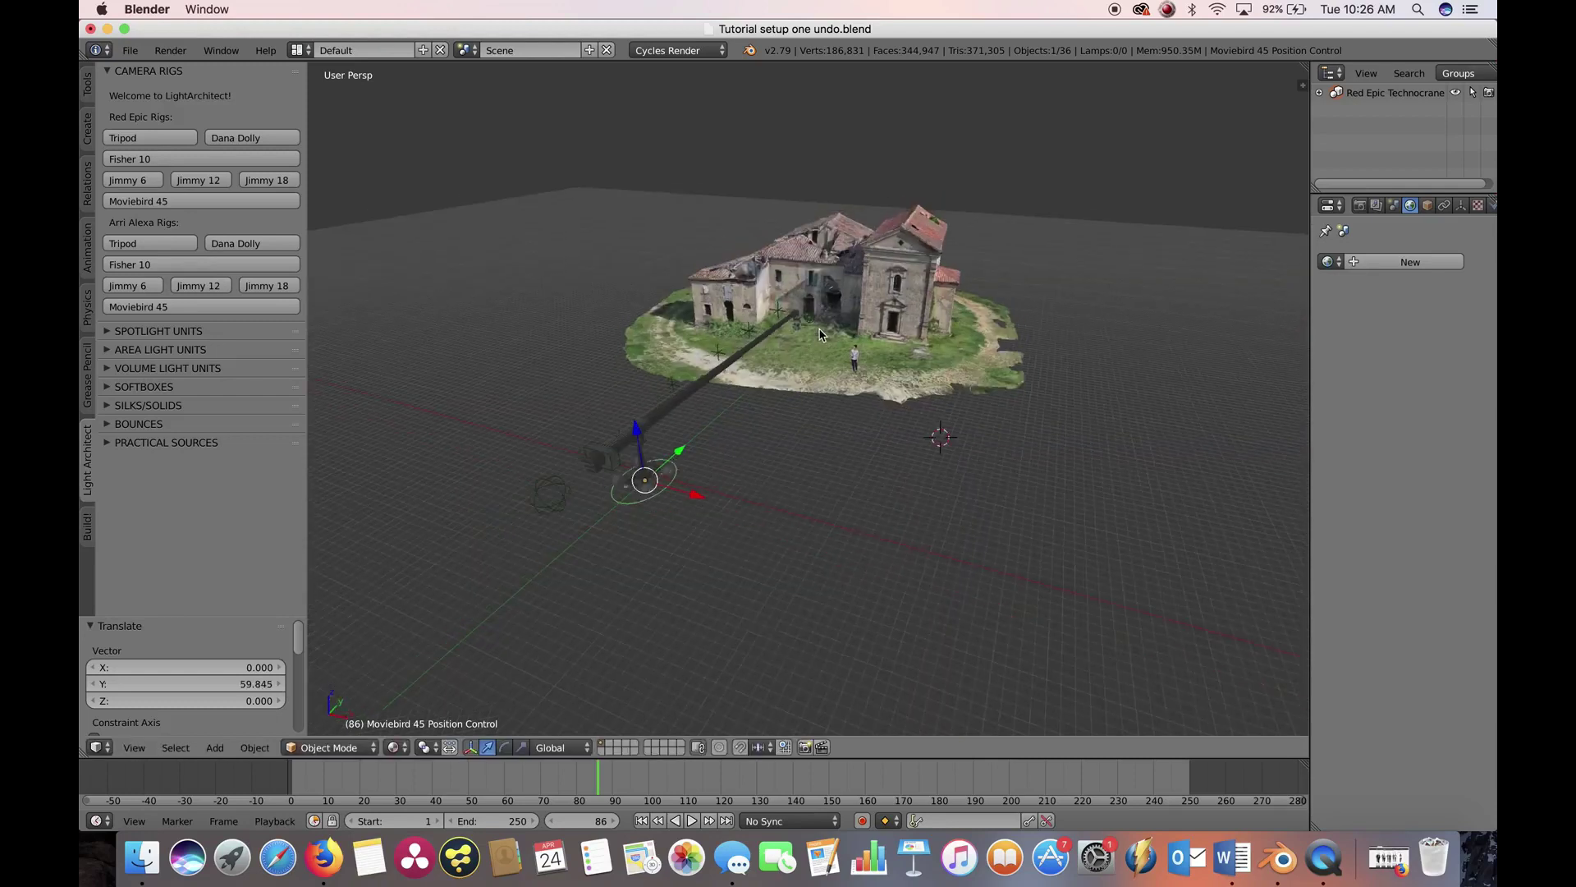
Shorten the crane arm by moving the Moviebird Arm Length Control about -12.6 units along Y.
scroll(908, 398, "up", 5)
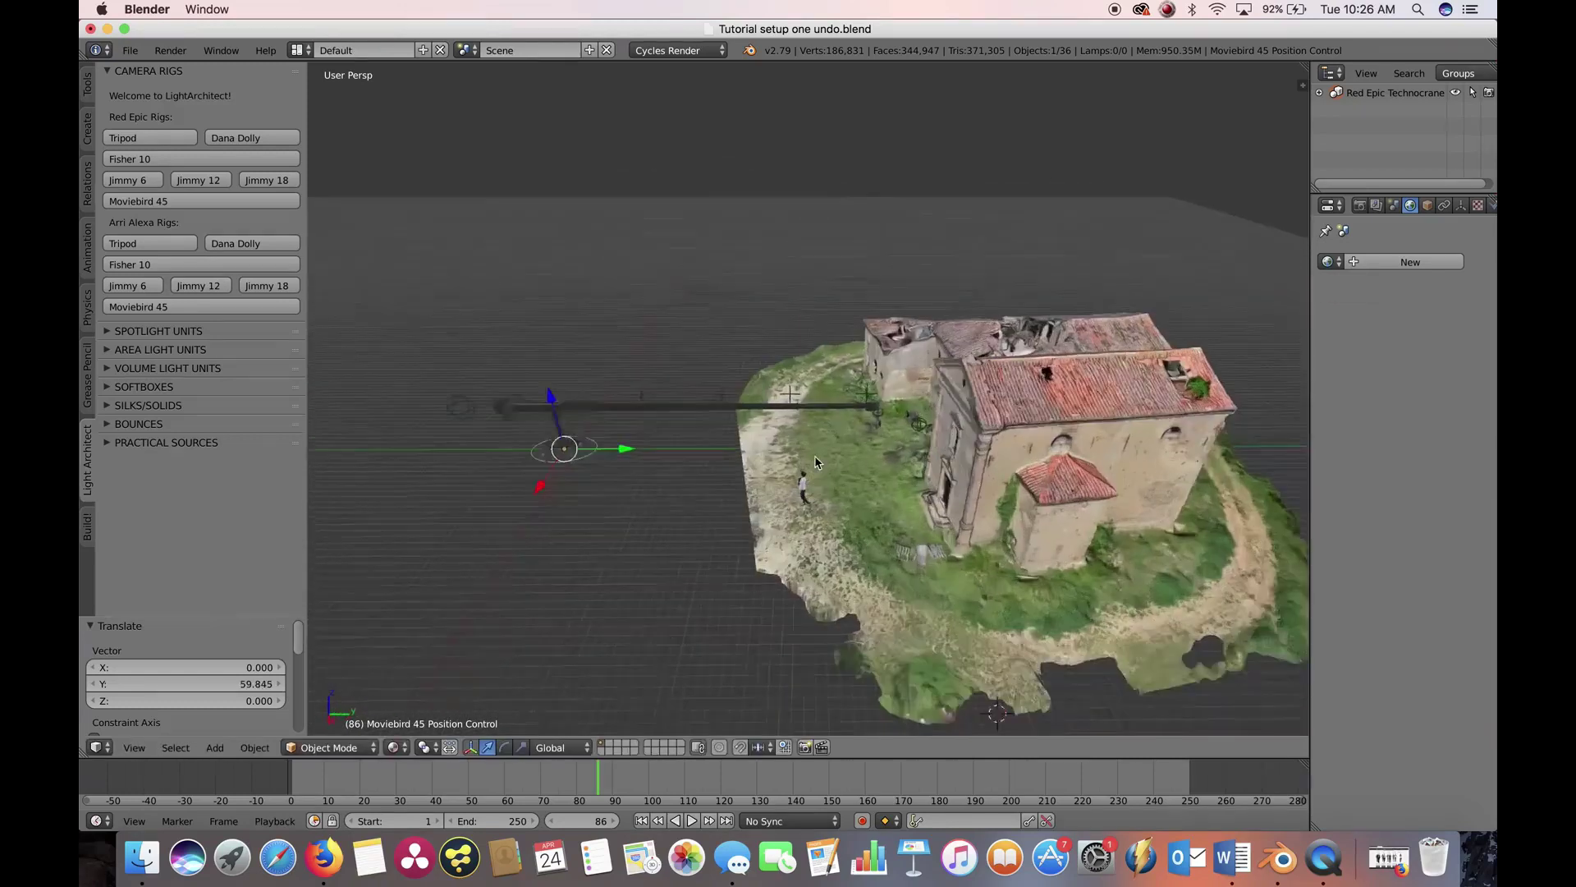
key("g")
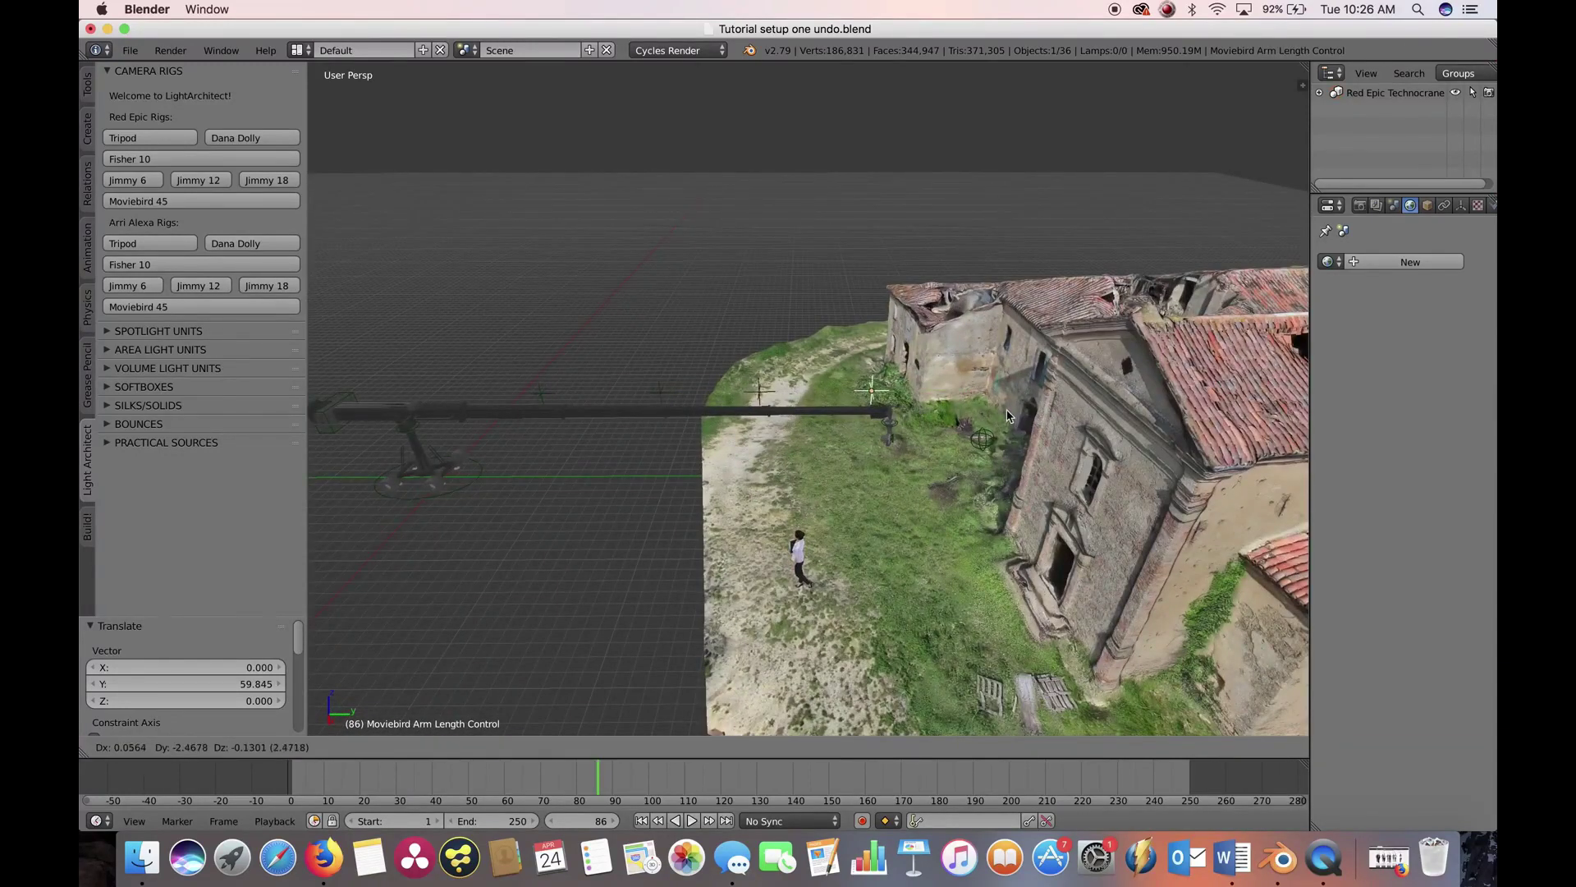
left_click(907, 415)
middle_click_drag(908, 415, 742, 583)
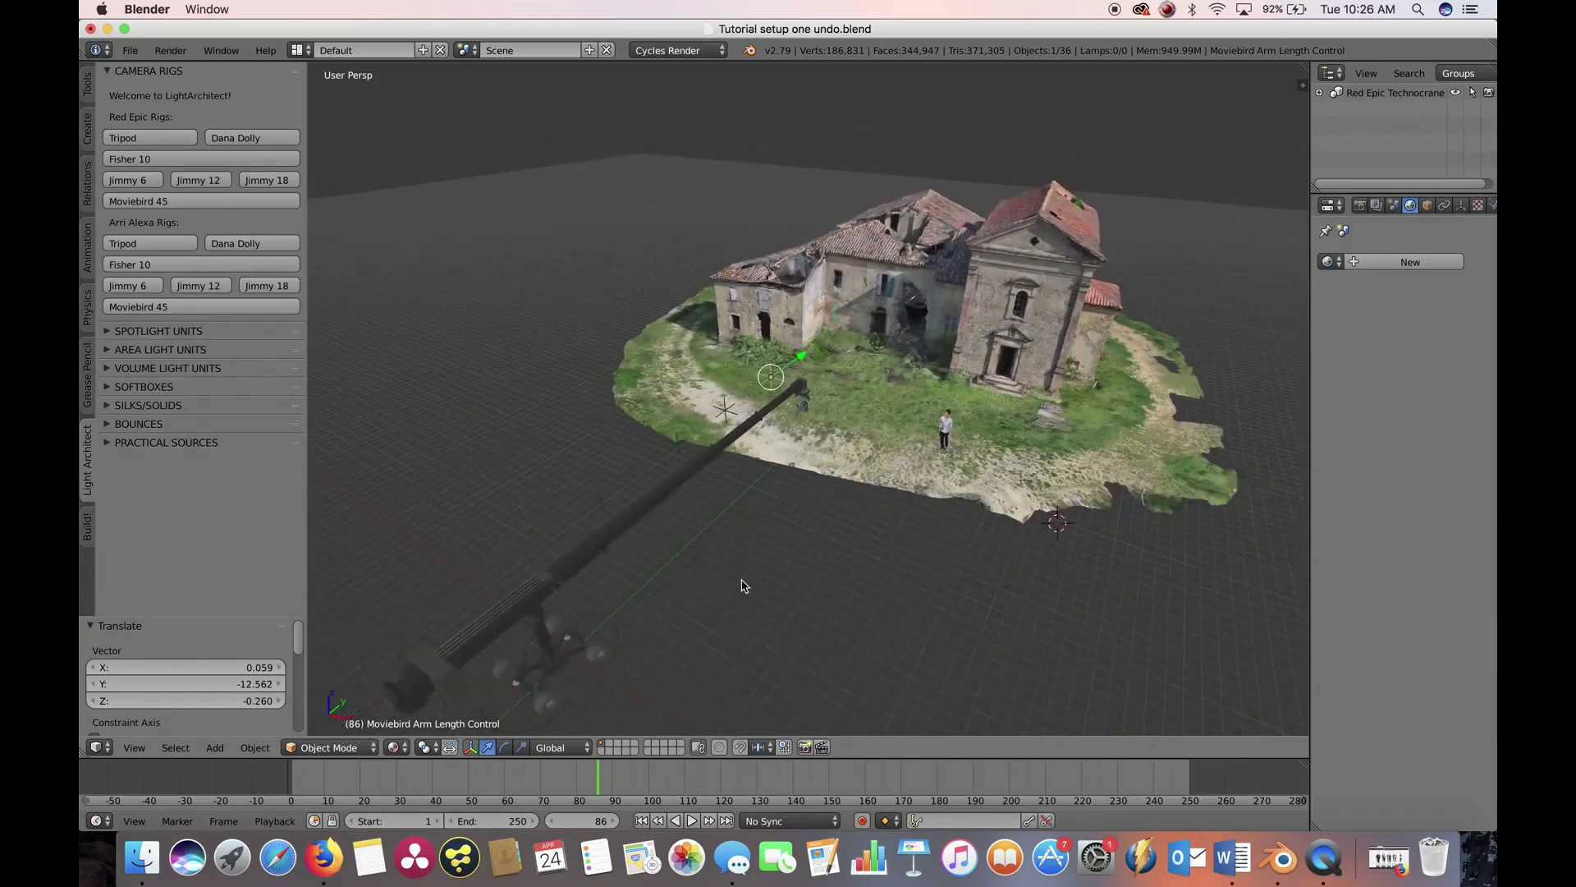
Rotate the crane's position control about the global Z axis to swing the arm toward the standing figure.
scroll(712, 626, "up", 3)
scroll(787, 609, "down", 3)
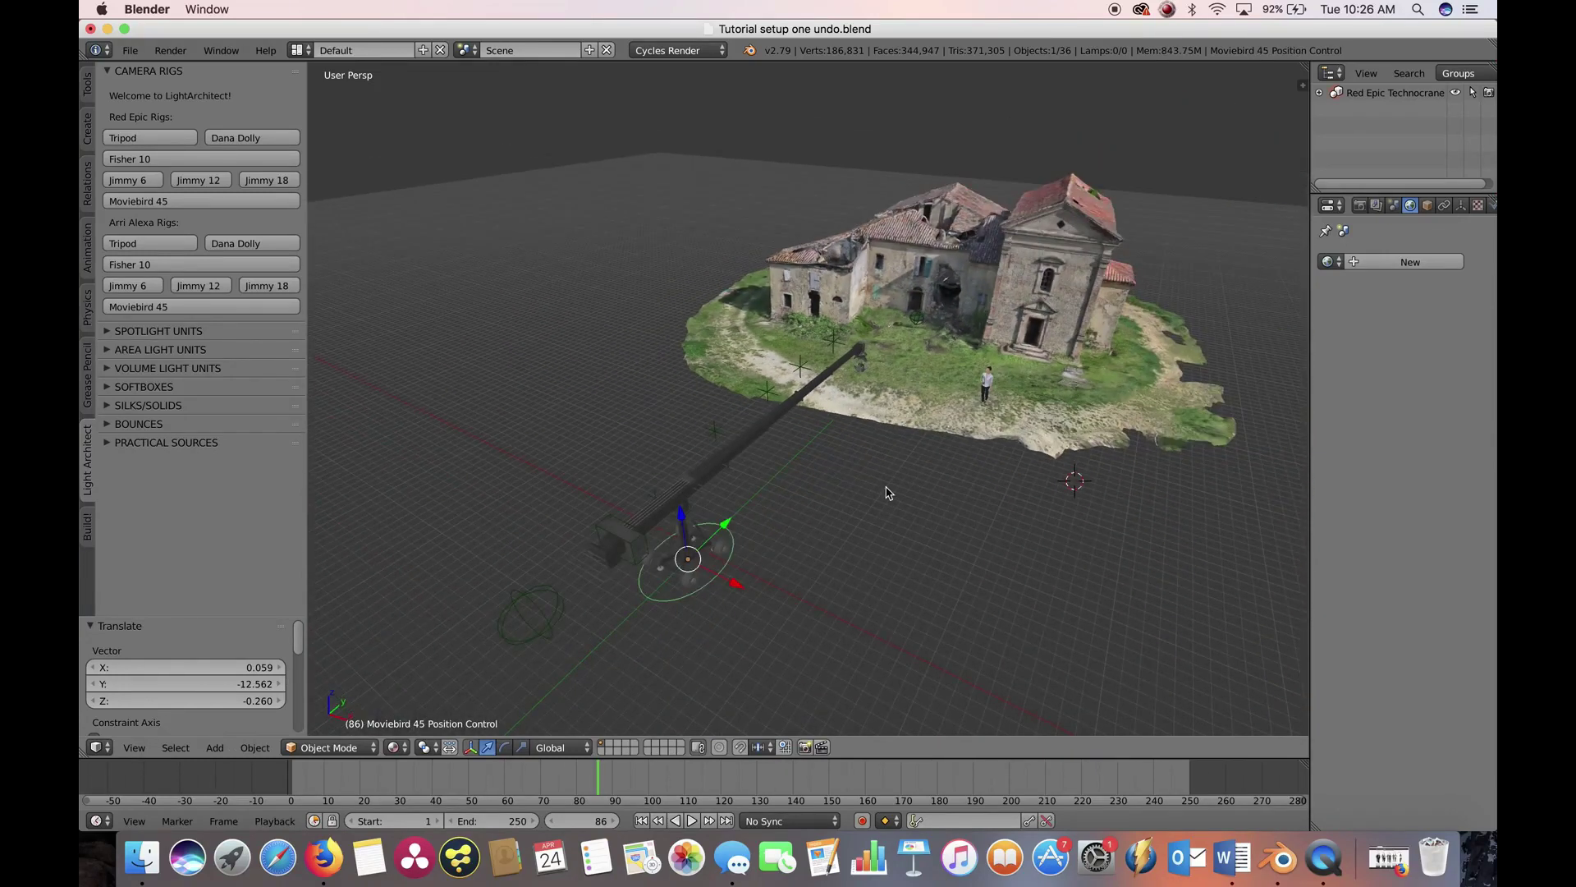
key("r")
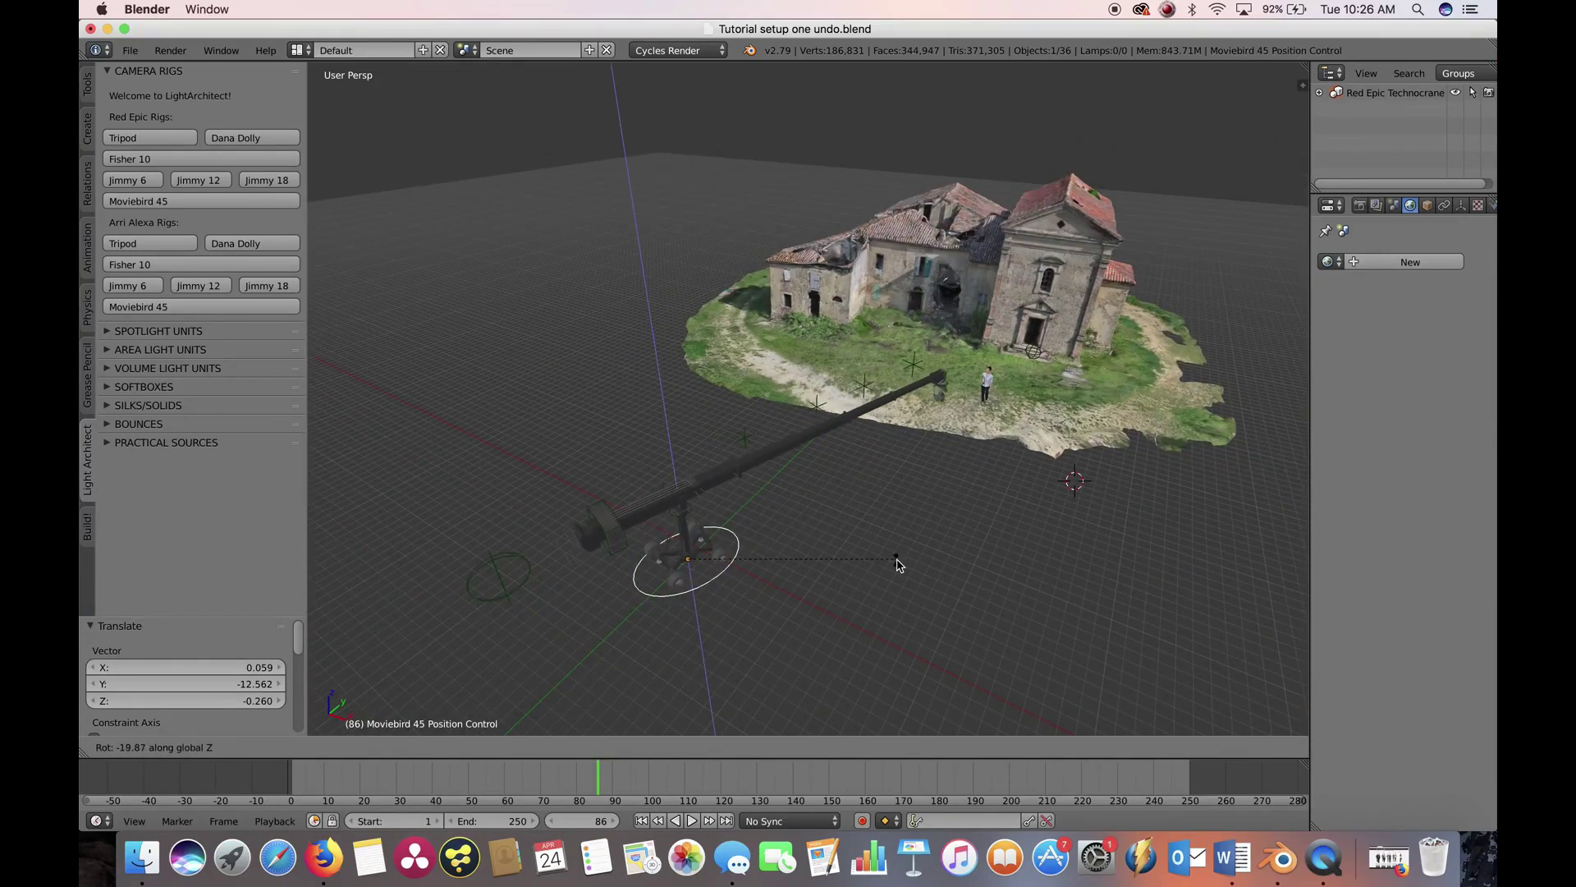
left_click(897, 584)
Shift the crane base sideways along X and about 10.5 units along Y toward the building.
left_click_drag(733, 589, 671, 561)
left_click_drag(662, 494, 755, 449)
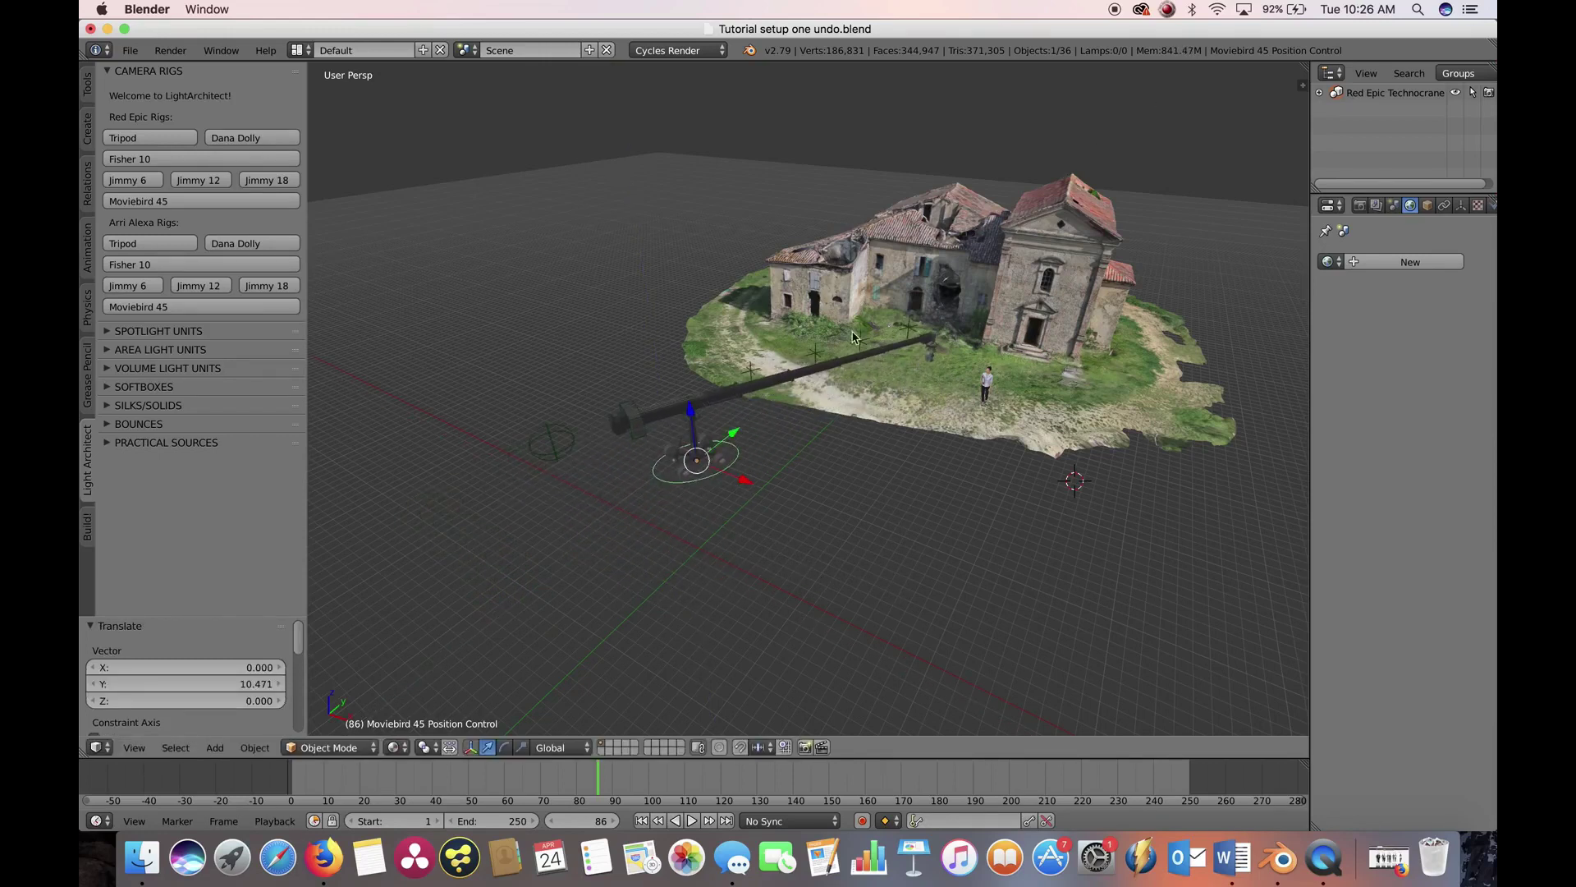
scroll(854, 337, "up", 3)
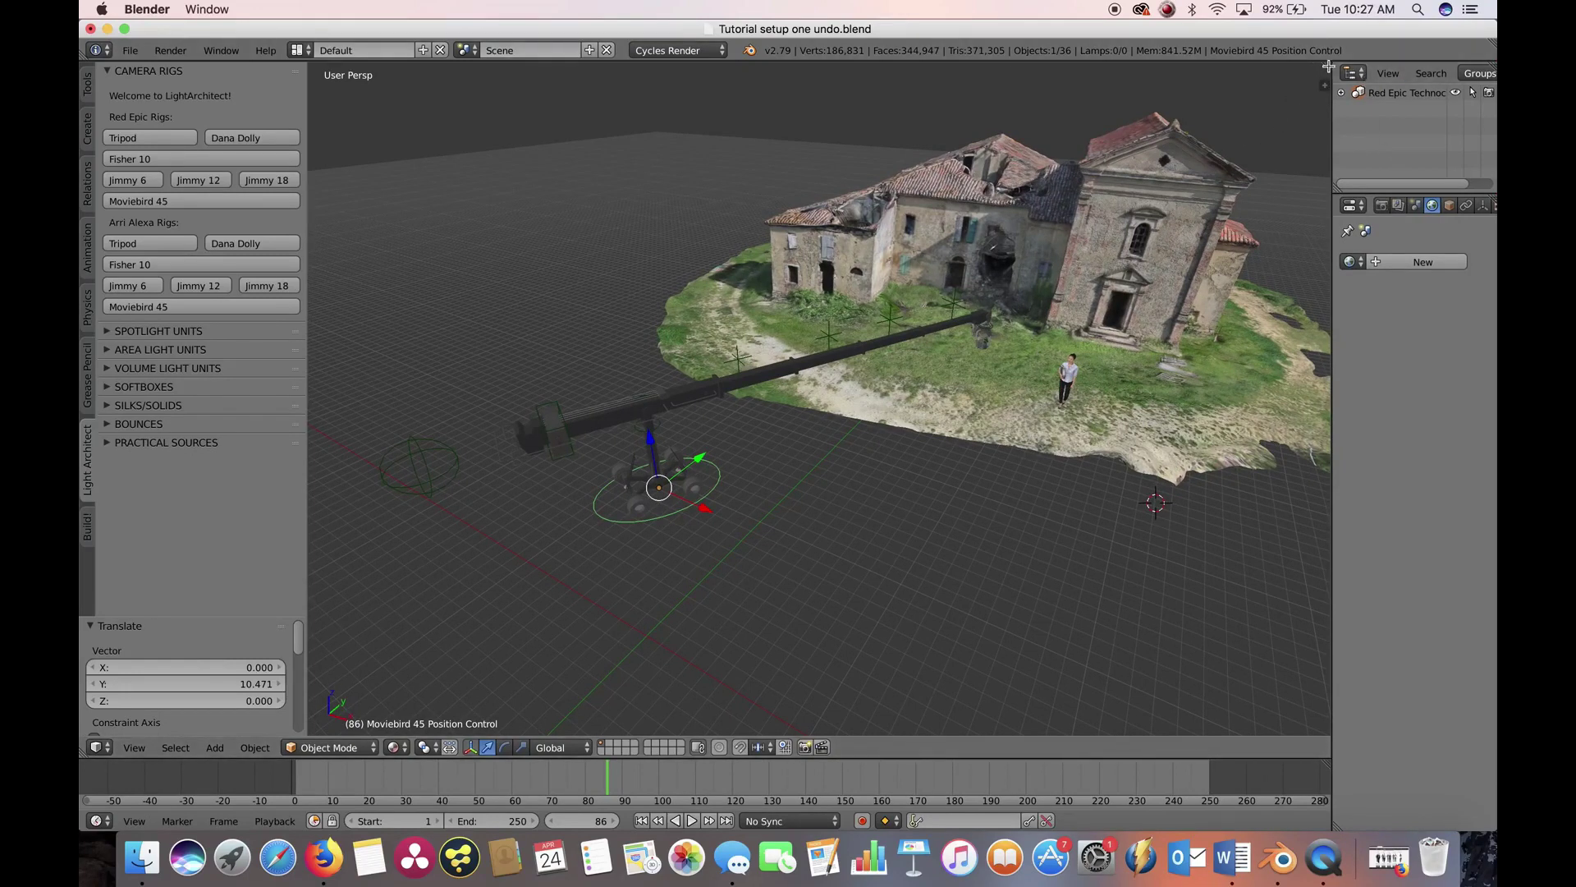
Split the 3D View into two viewports, show the camera's view in the new one, and narrow the tool shelf.
left_click_drag(1330, 65, 1055, 156)
left_click_drag(1233, 257, 1172, 375)
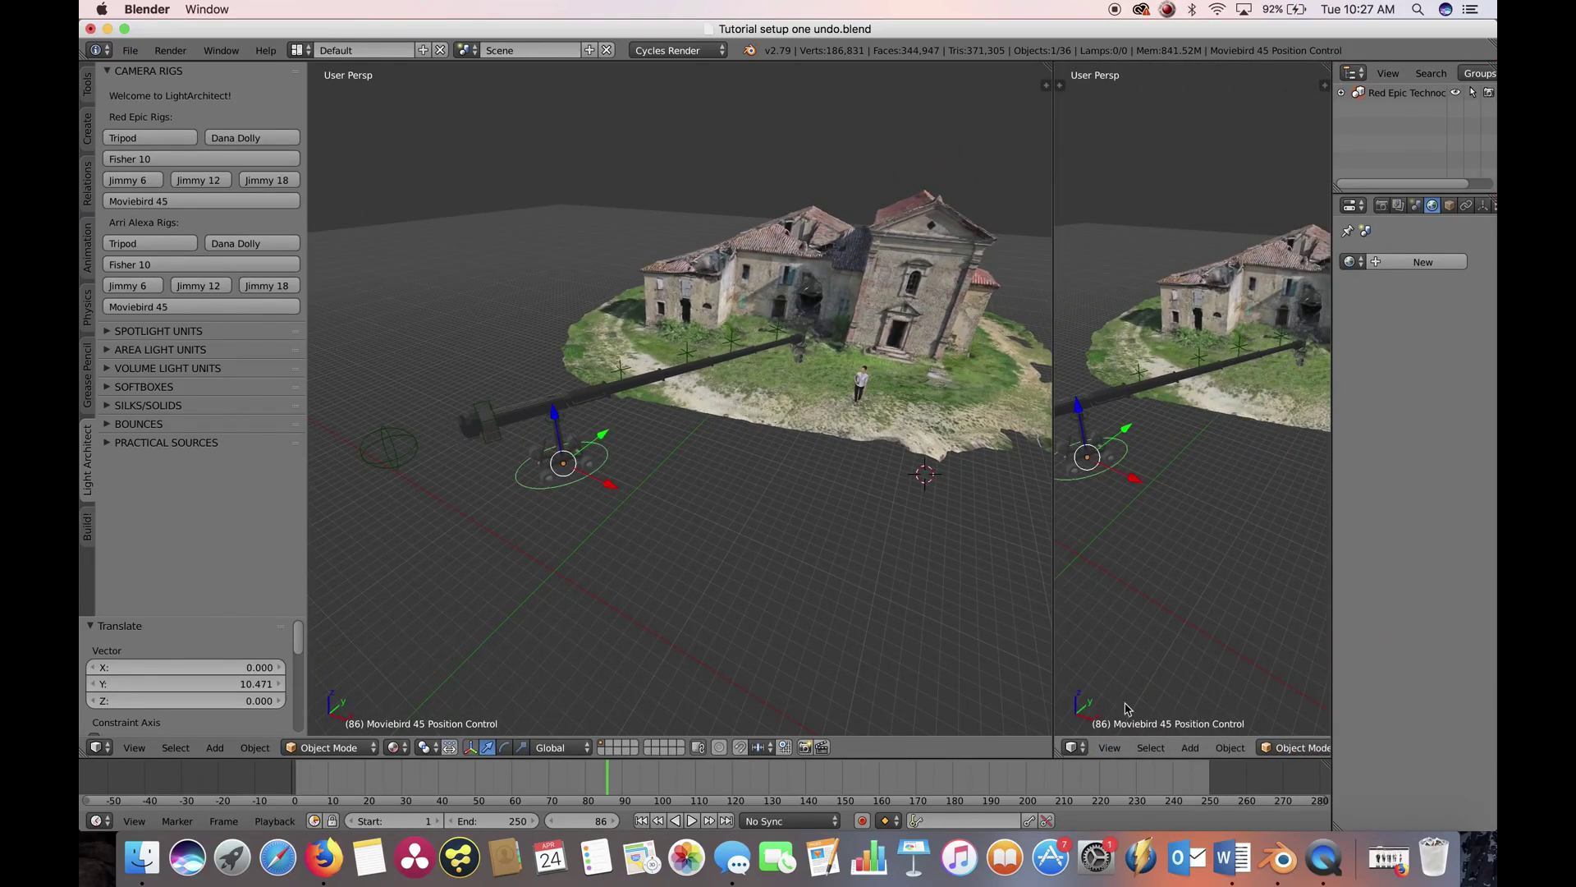
left_click(1113, 748)
left_click(1122, 690)
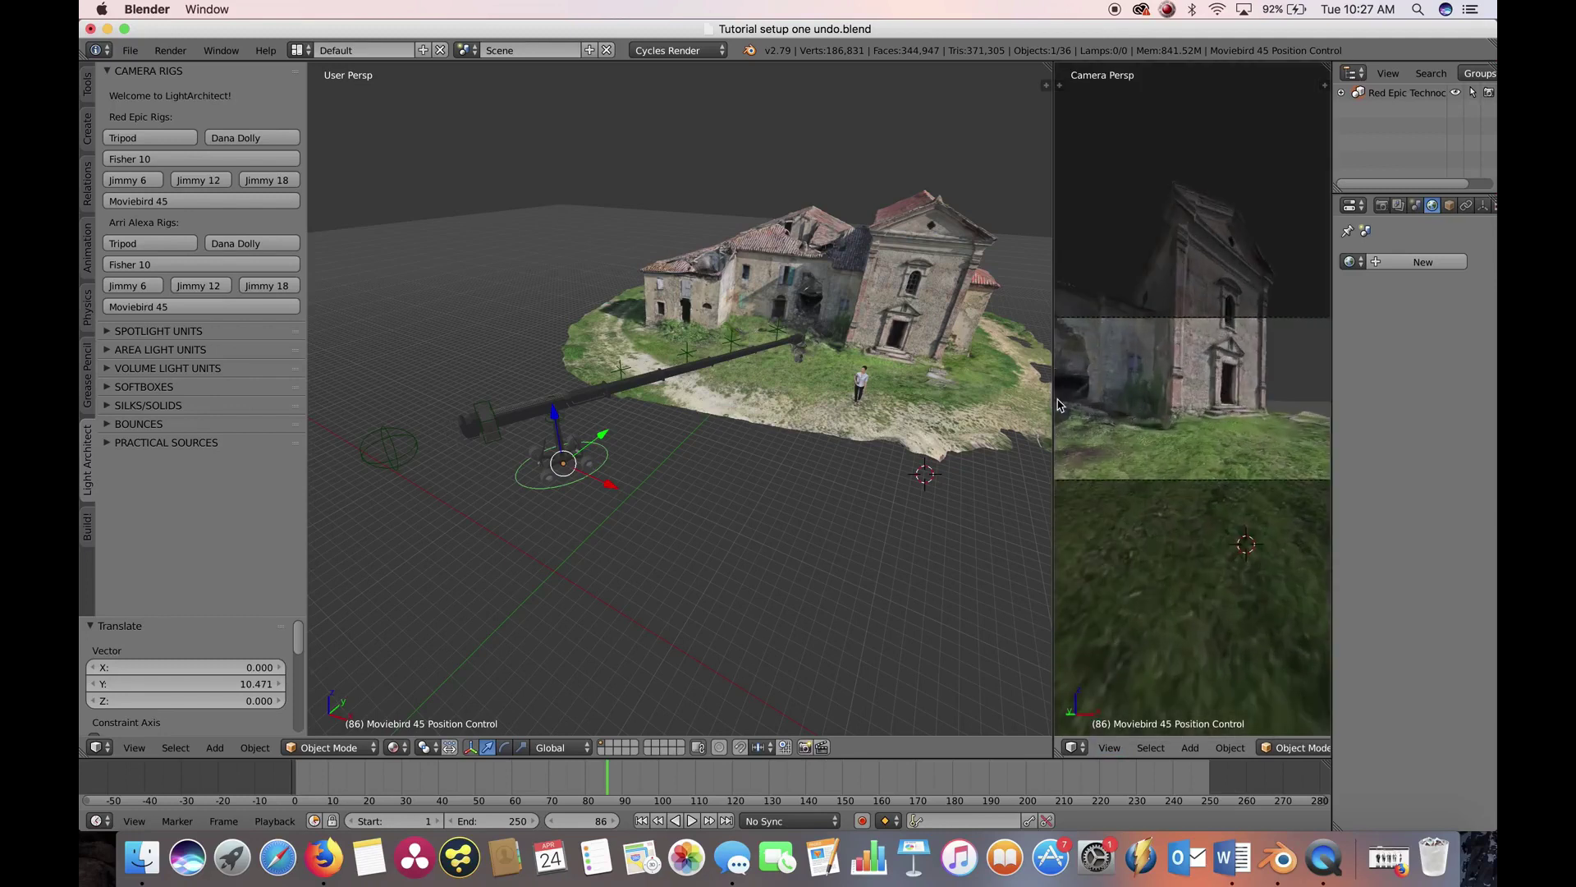
left_click_drag(307, 401, 272, 401)
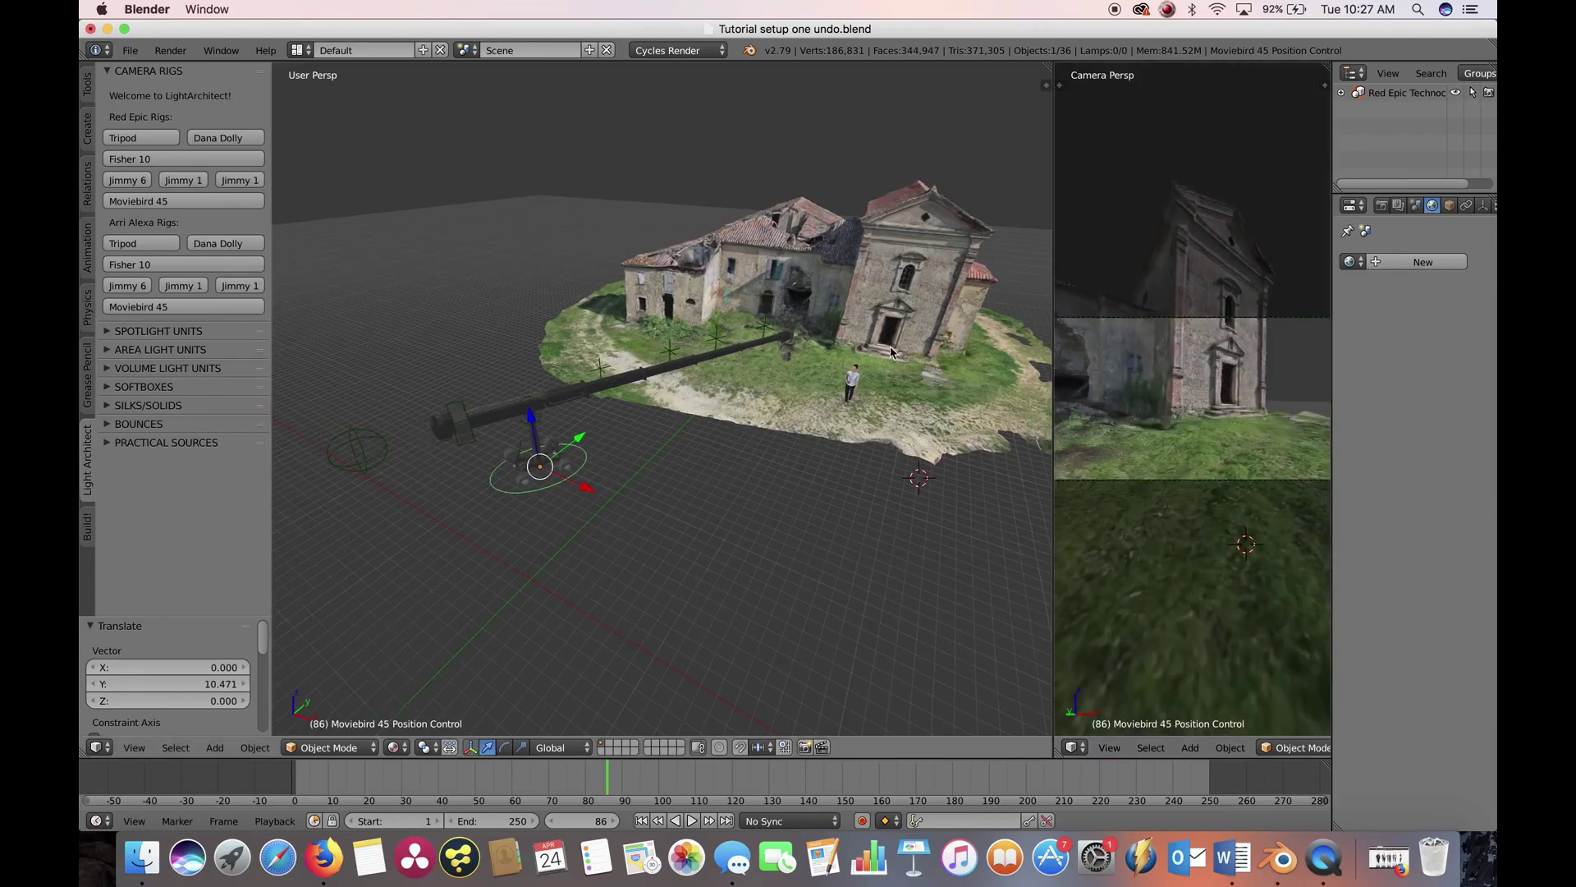
Widen the camera viewport and shift the Moviebird 45 Arm Control about -4.2 units along X.
left_click_drag(1056, 293, 993, 328)
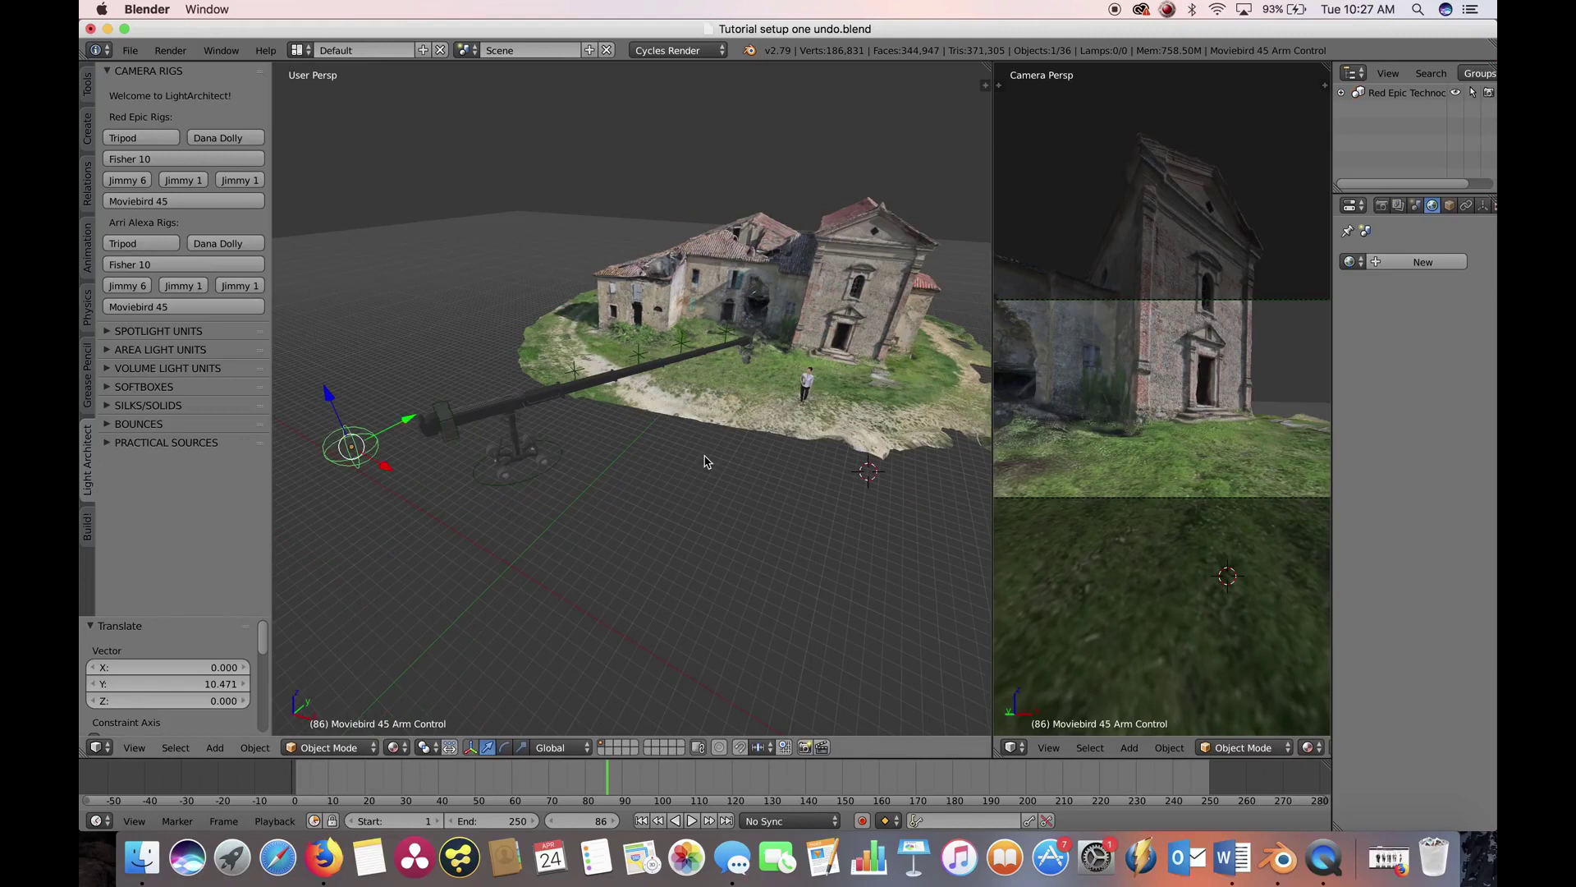
key("g")
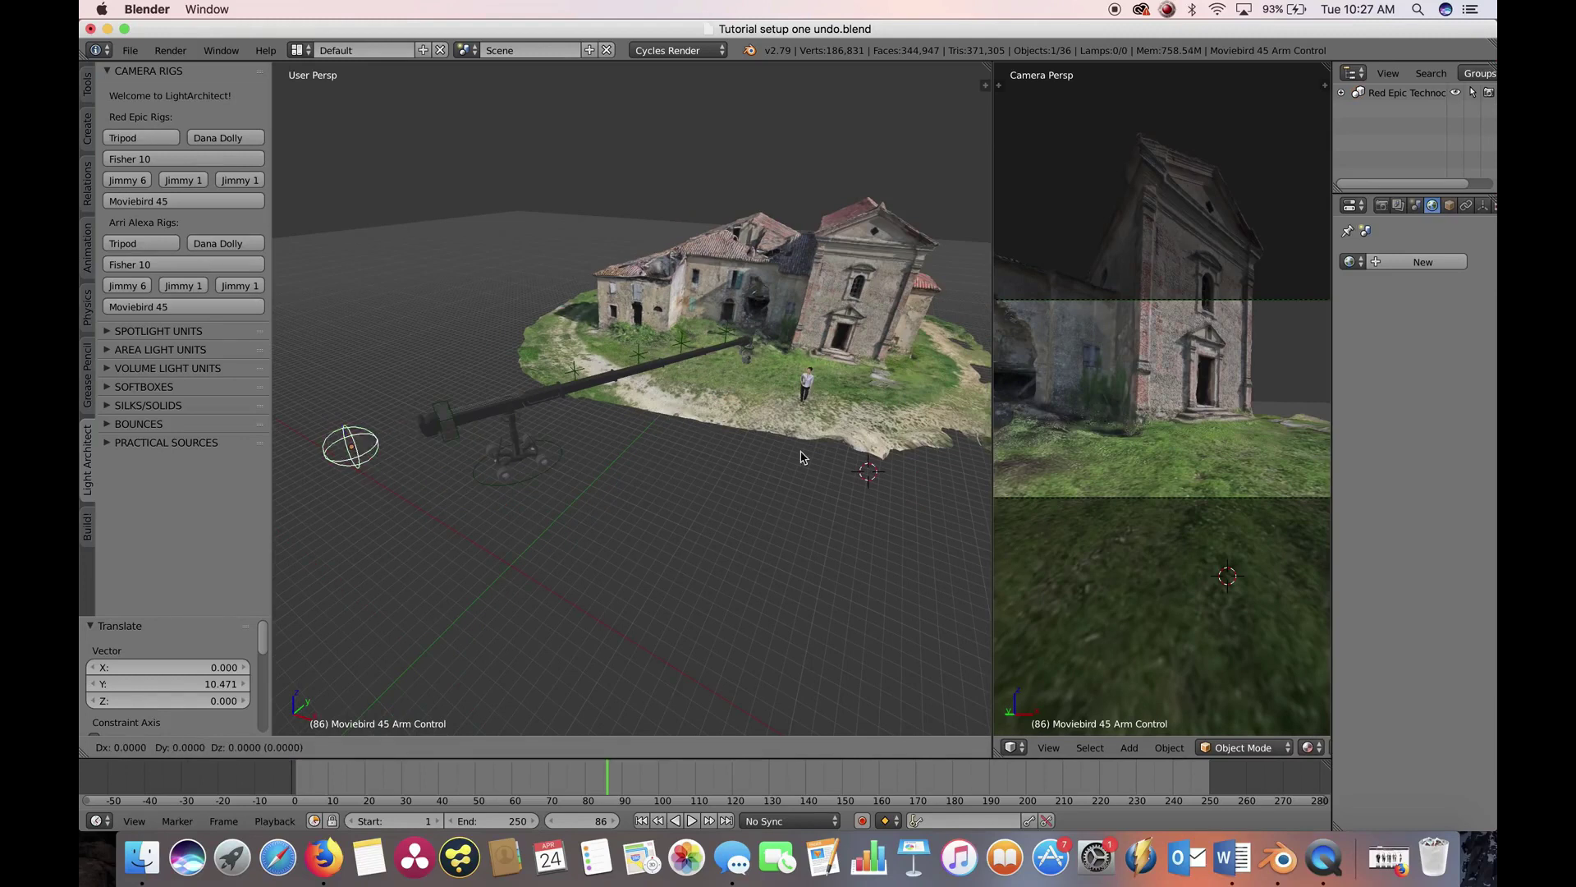
key("x")
left_click(763, 453)
middle_click_drag(763, 453, 497, 439)
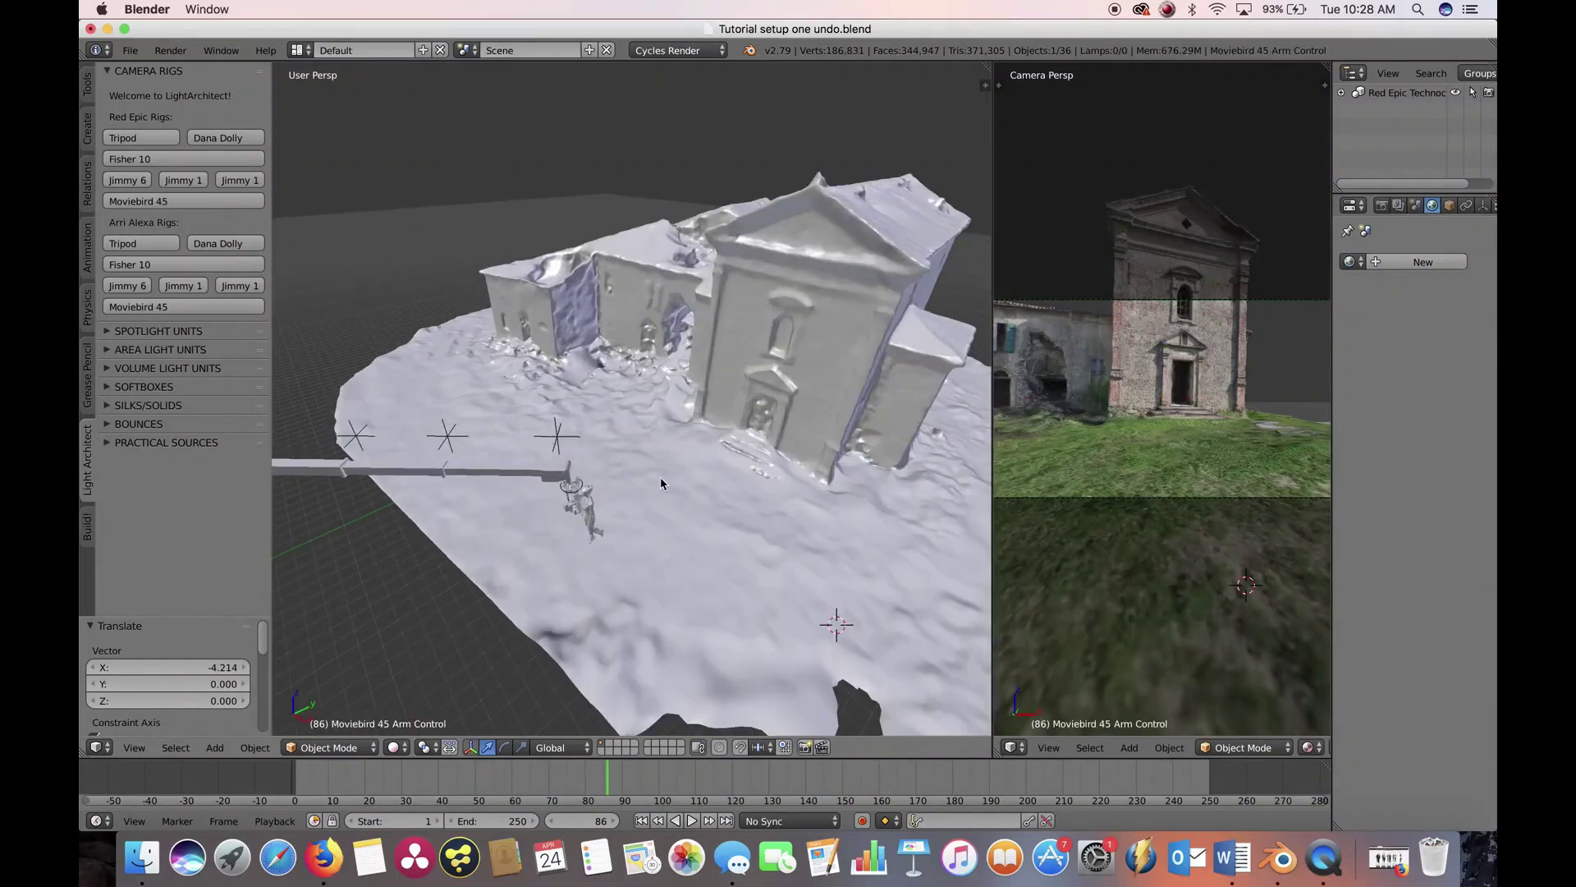
Toggle the main viewport between wireframe and solid shading around the camera head and standing figure.
scroll(554, 491, "up", 1)
key("z")
scroll(798, 465, "up", 1)
key("z")
key("z")
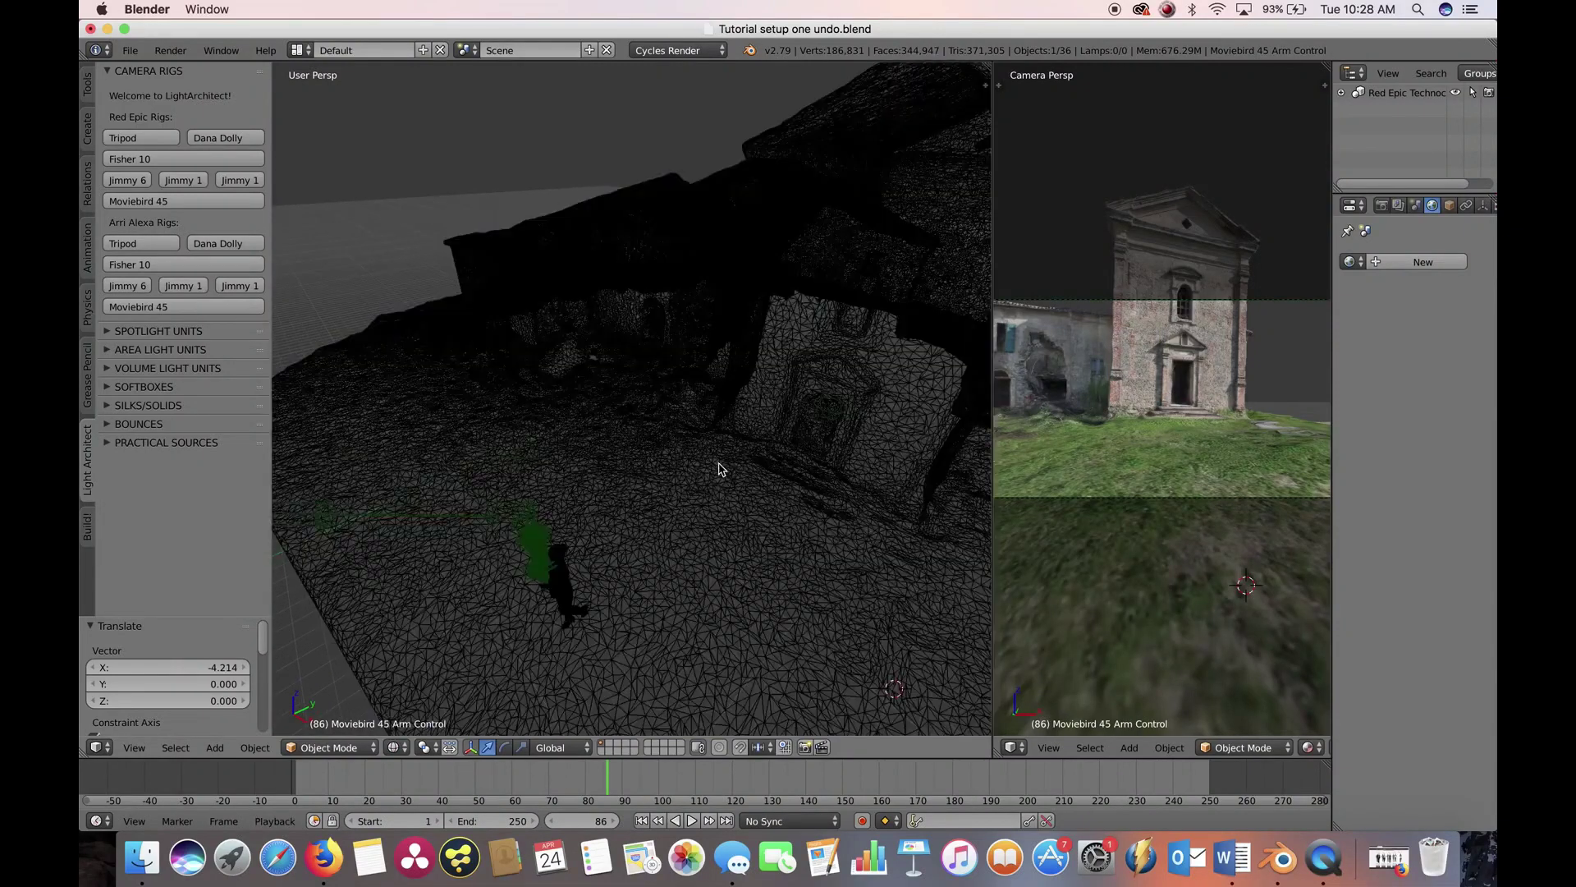
Move the Red Pan and Tilt Control about -21.2 units and another -3.1 units along X, close to the figure.
middle_click_drag(718, 468, 691, 399)
right_click(682, 396)
scroll(707, 540, "down", 5)
left_click_drag(691, 423, 784, 513)
left_click_drag(798, 441, 714, 535)
key("g")
key("z")
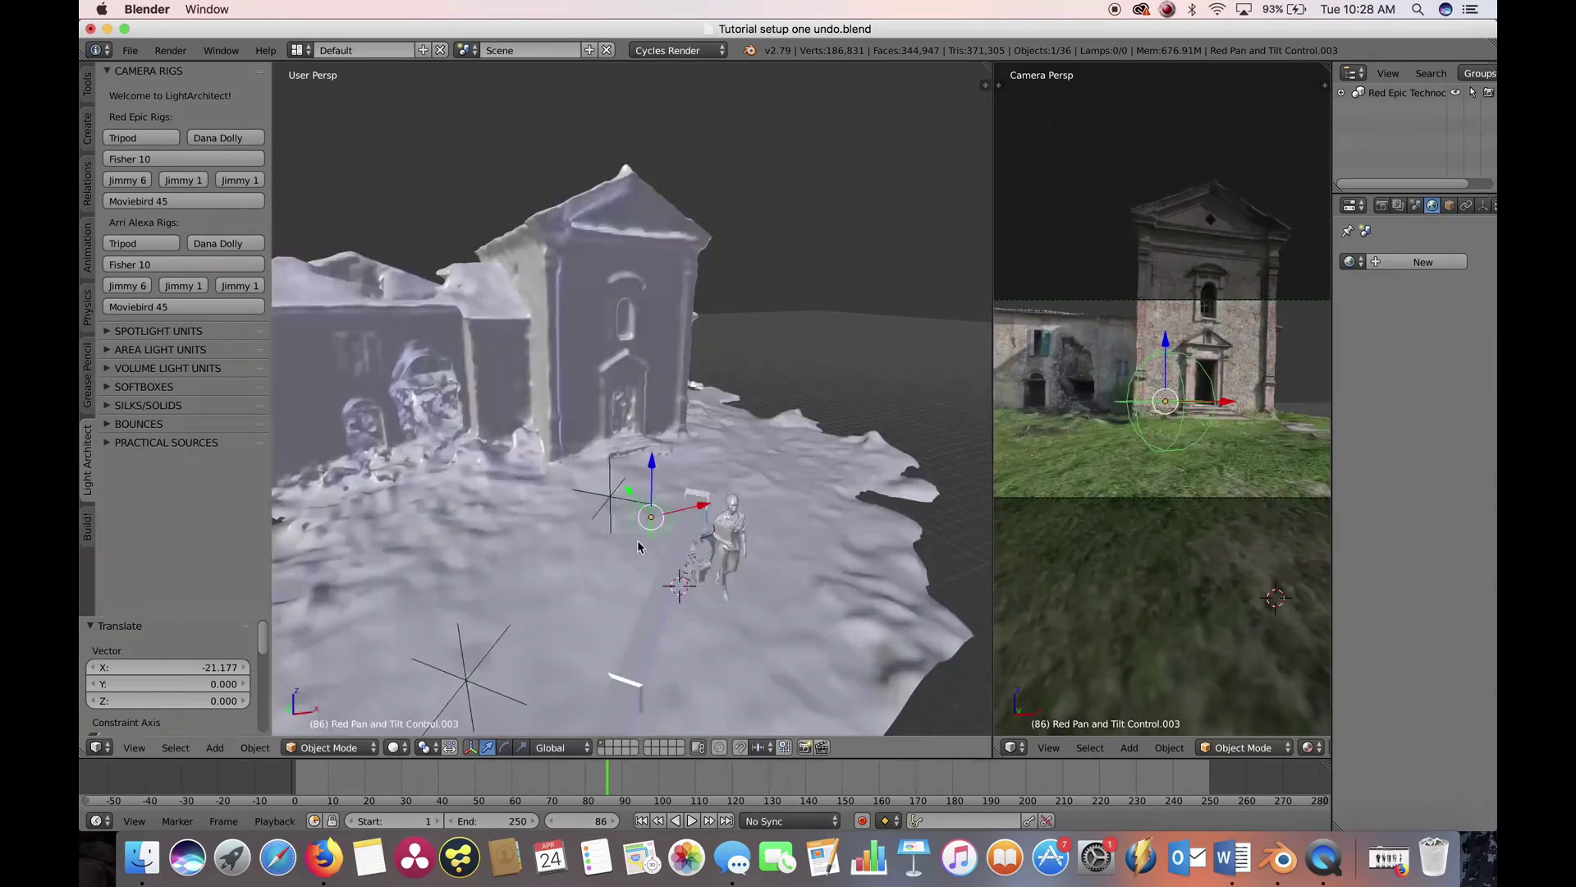
middle_click_drag(640, 543, 640, 472)
mouse_move(686, 410)
left_mouse_down()
mouse_move(728, 404)
mouse_move(688, 395)
mouse_move(690, 532)
left_mouse_up()
scroll(690, 531, "down", 6)
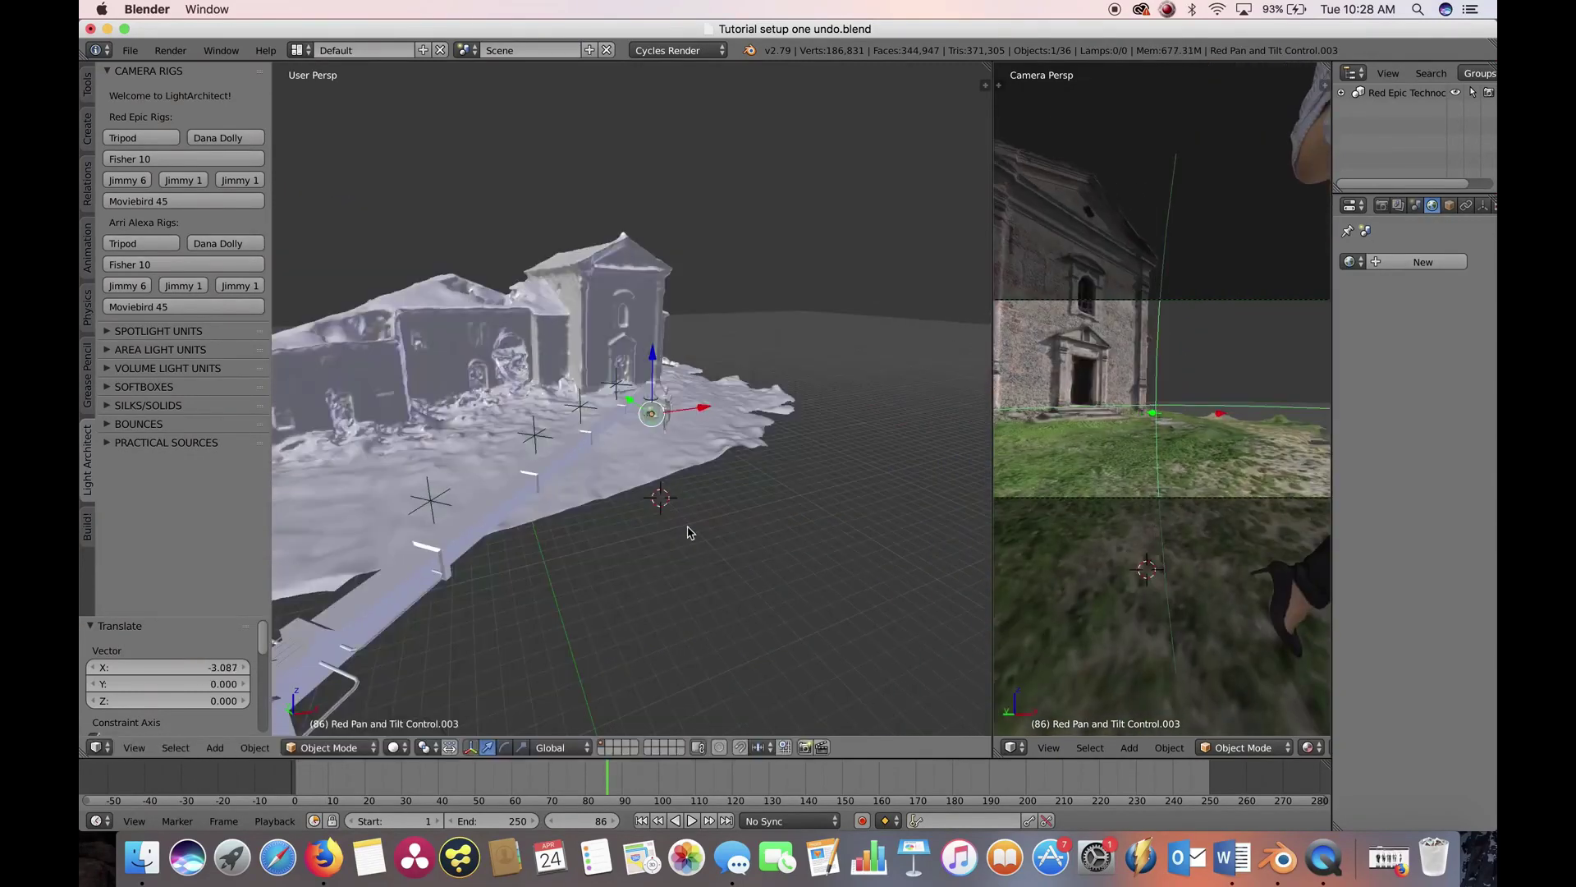
Move the Moviebird 45 Position Control about -3 units along Y and 2.9 units along X.
key("g")
key("y")
left_click(526, 523)
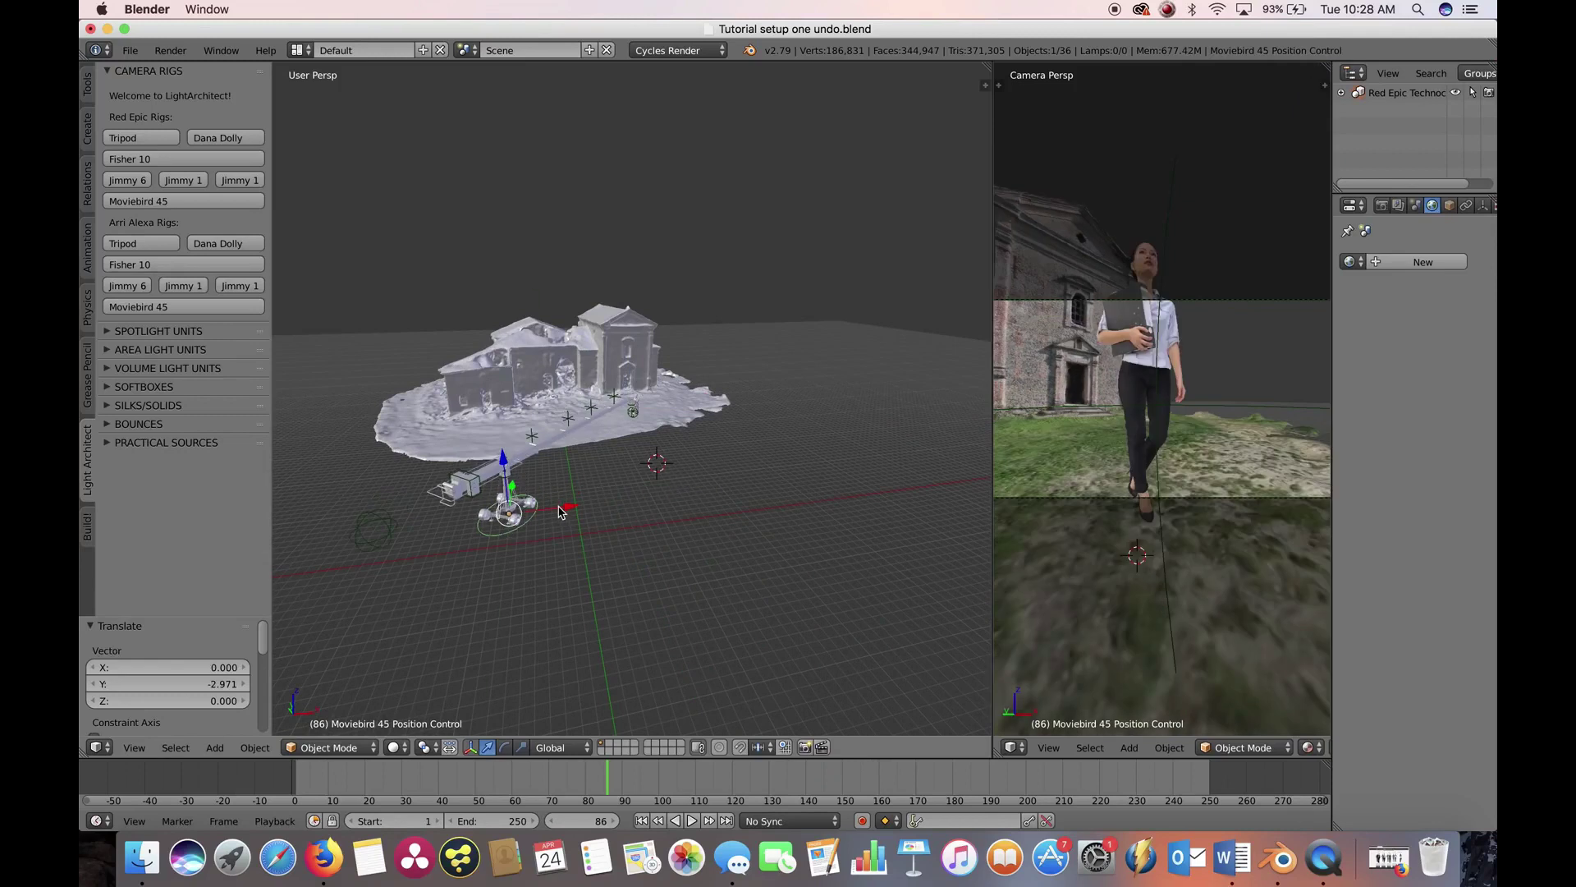
left_click_drag(561, 507, 595, 501)
Select the Red Pan and Tilt Control and move it about -1.8 units in Y and -0.9 units in Z, onto the figure.
scroll(577, 479, "up", 3)
middle_click_drag(612, 496, 544, 436)
right_click(648, 417)
scroll(544, 436, "up", 3)
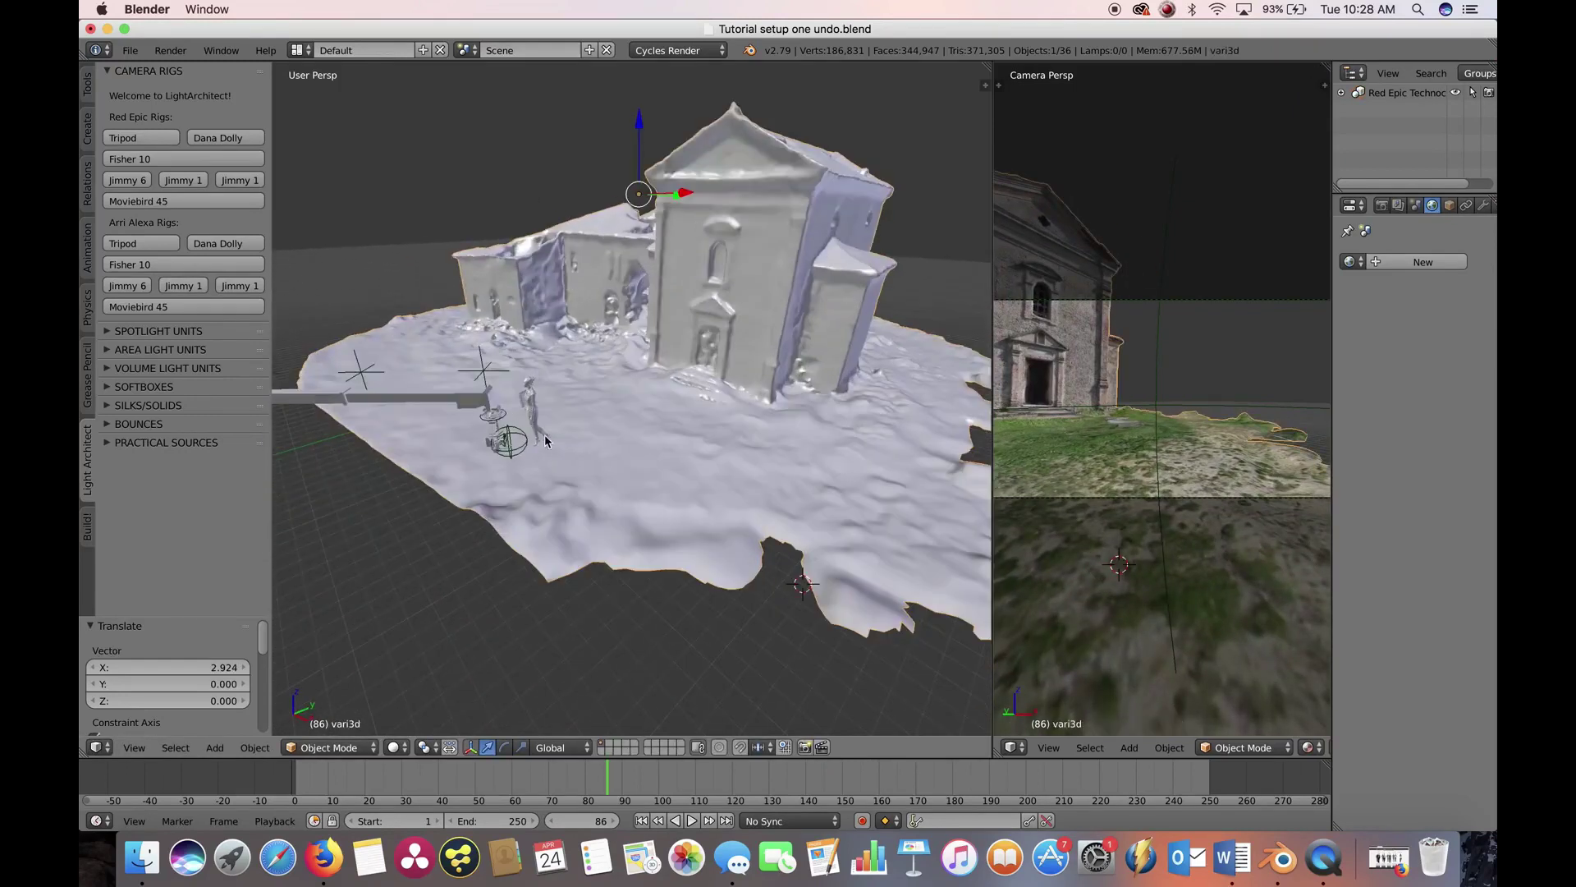
right_click(517, 444)
key("g")
key("x")
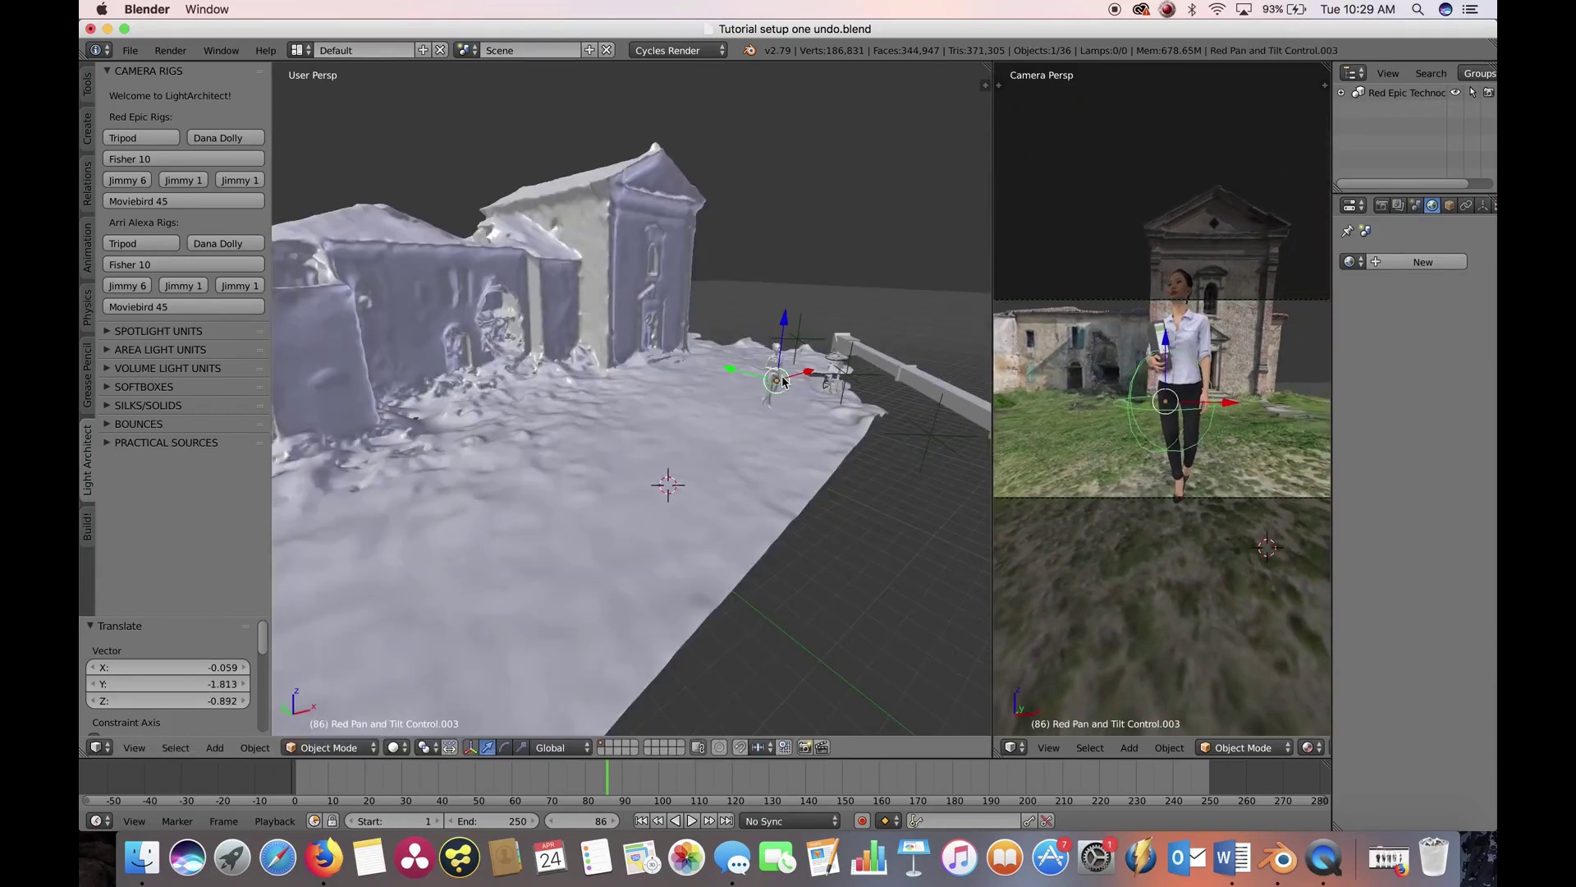
Nudge the Red Pan and Tilt Control about -0.9 and 0.06 units along X and widen the camera viewport slightly.
key("g")
key("z")
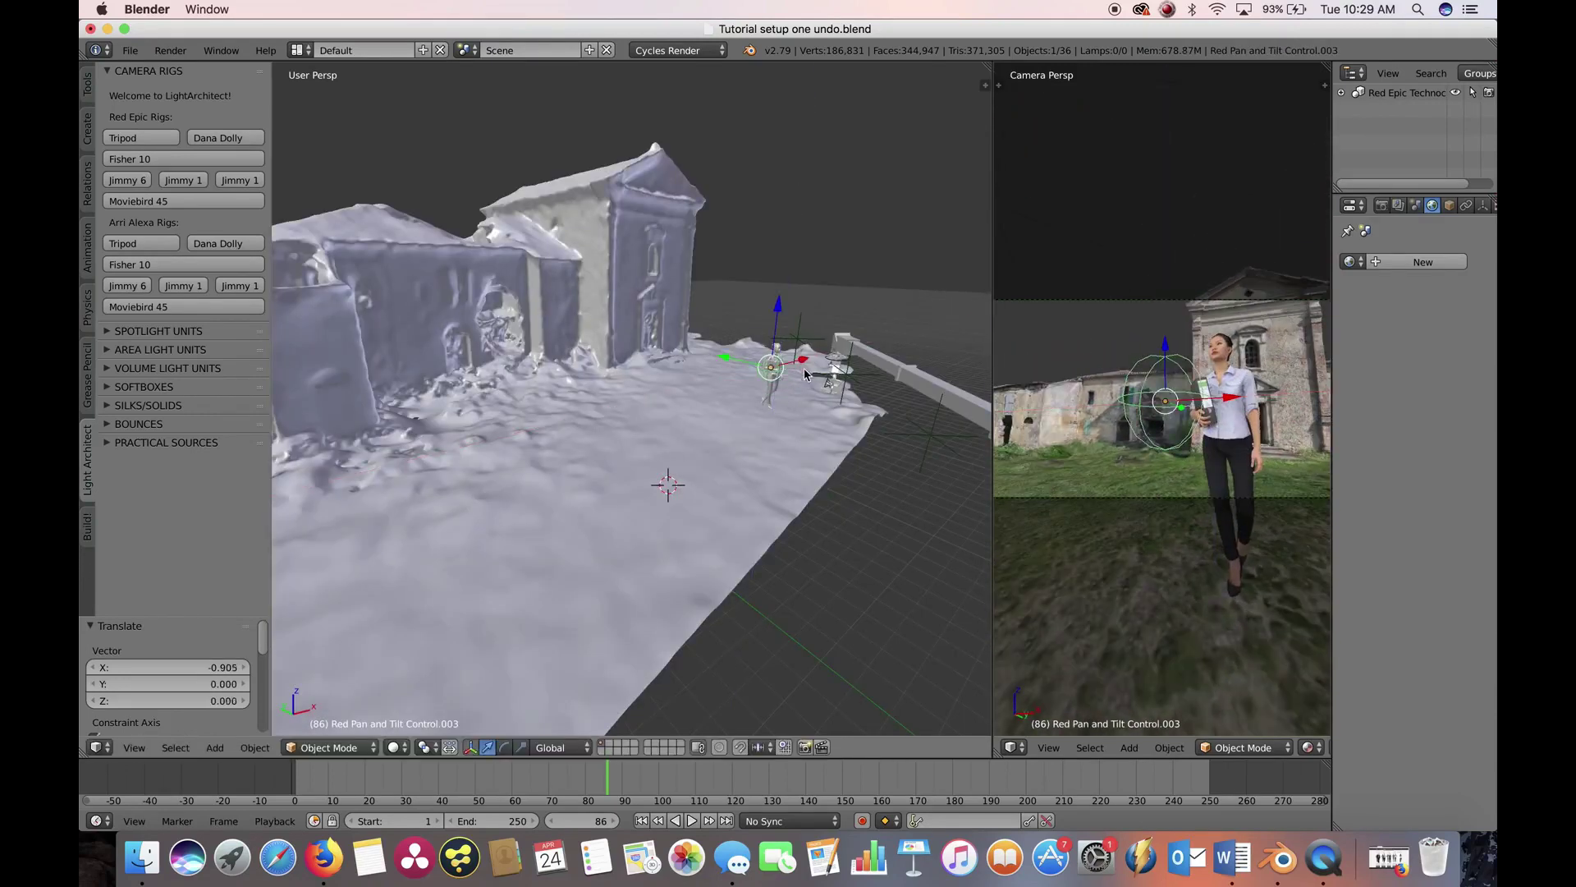
middle_click_drag(805, 367, 1152, 424)
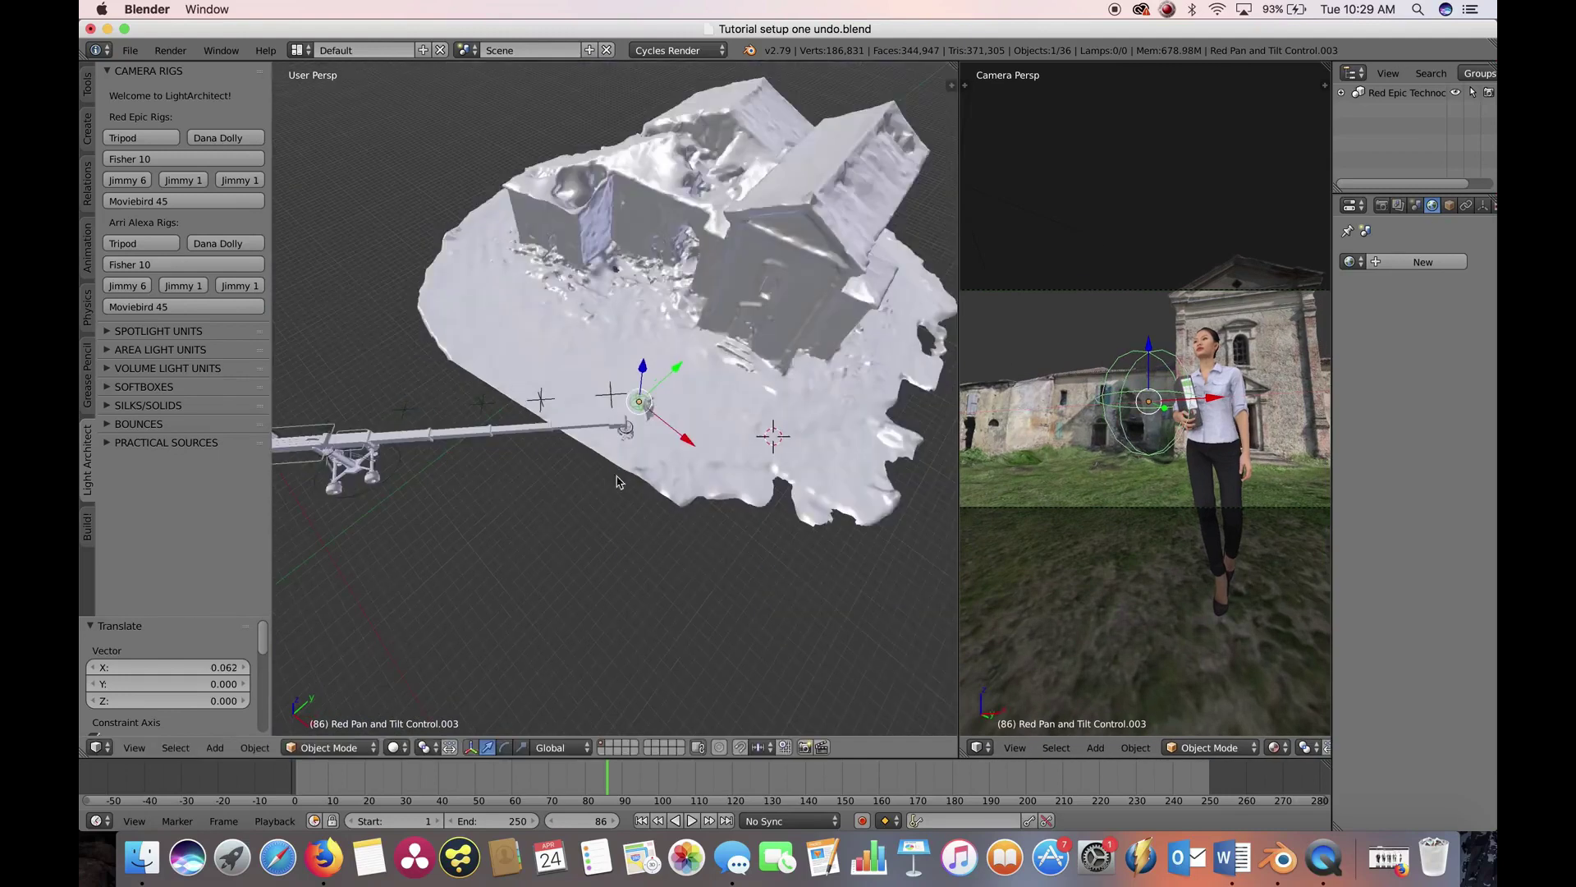
Try lowering the Moviebird 45 Arm Control along global Z to raise the camera above the figure.
middle_click_drag(575, 427, 474, 470)
right_click(610, 501)
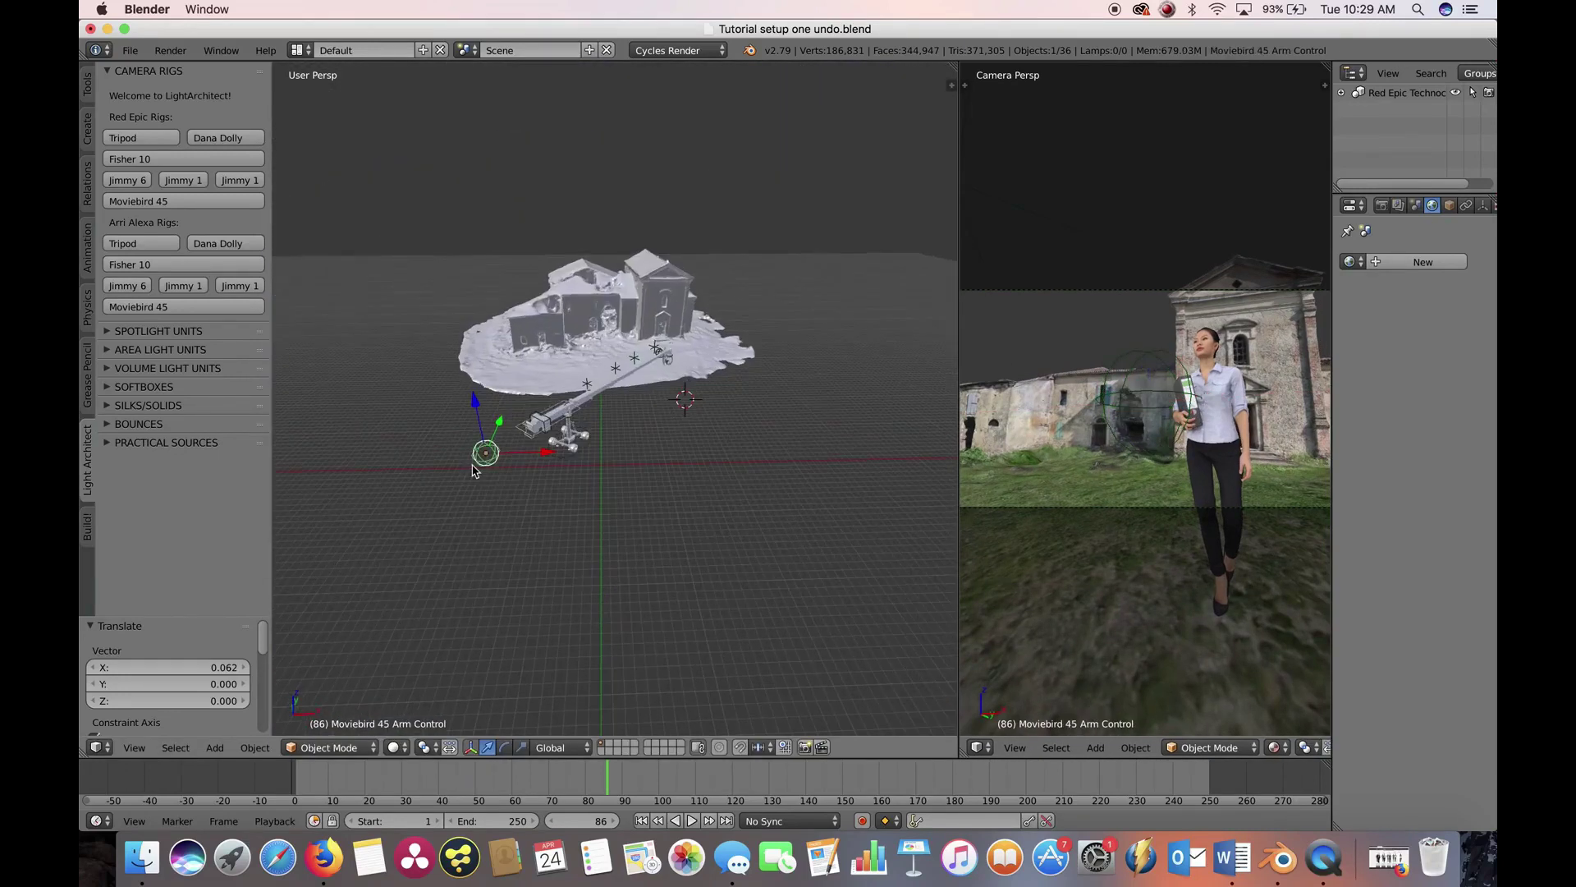
key("g")
key("z")
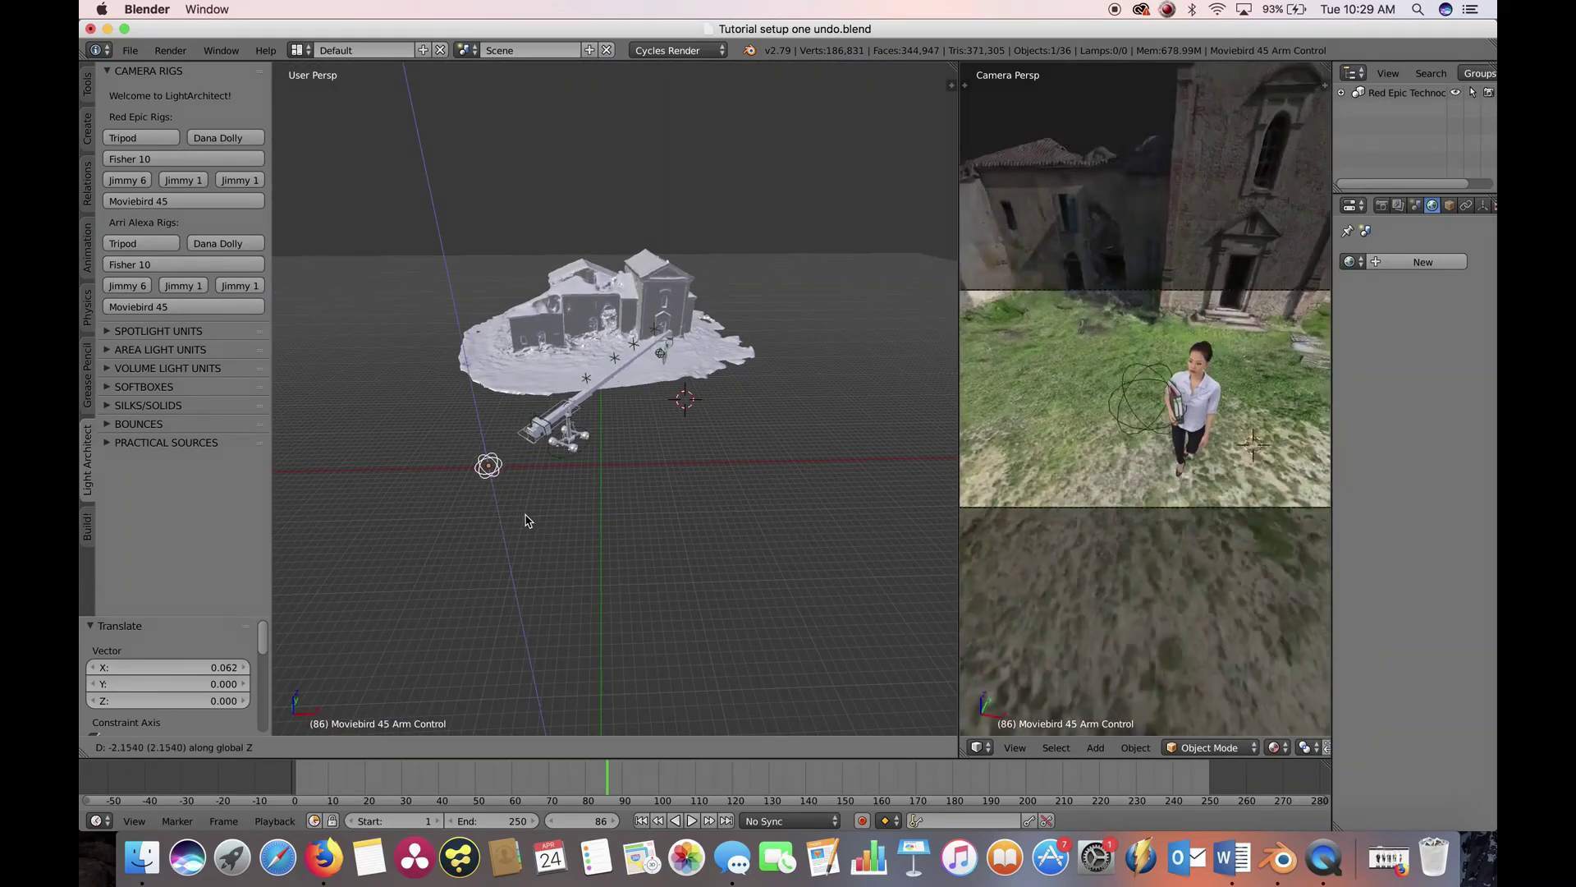
left_click(518, 475)
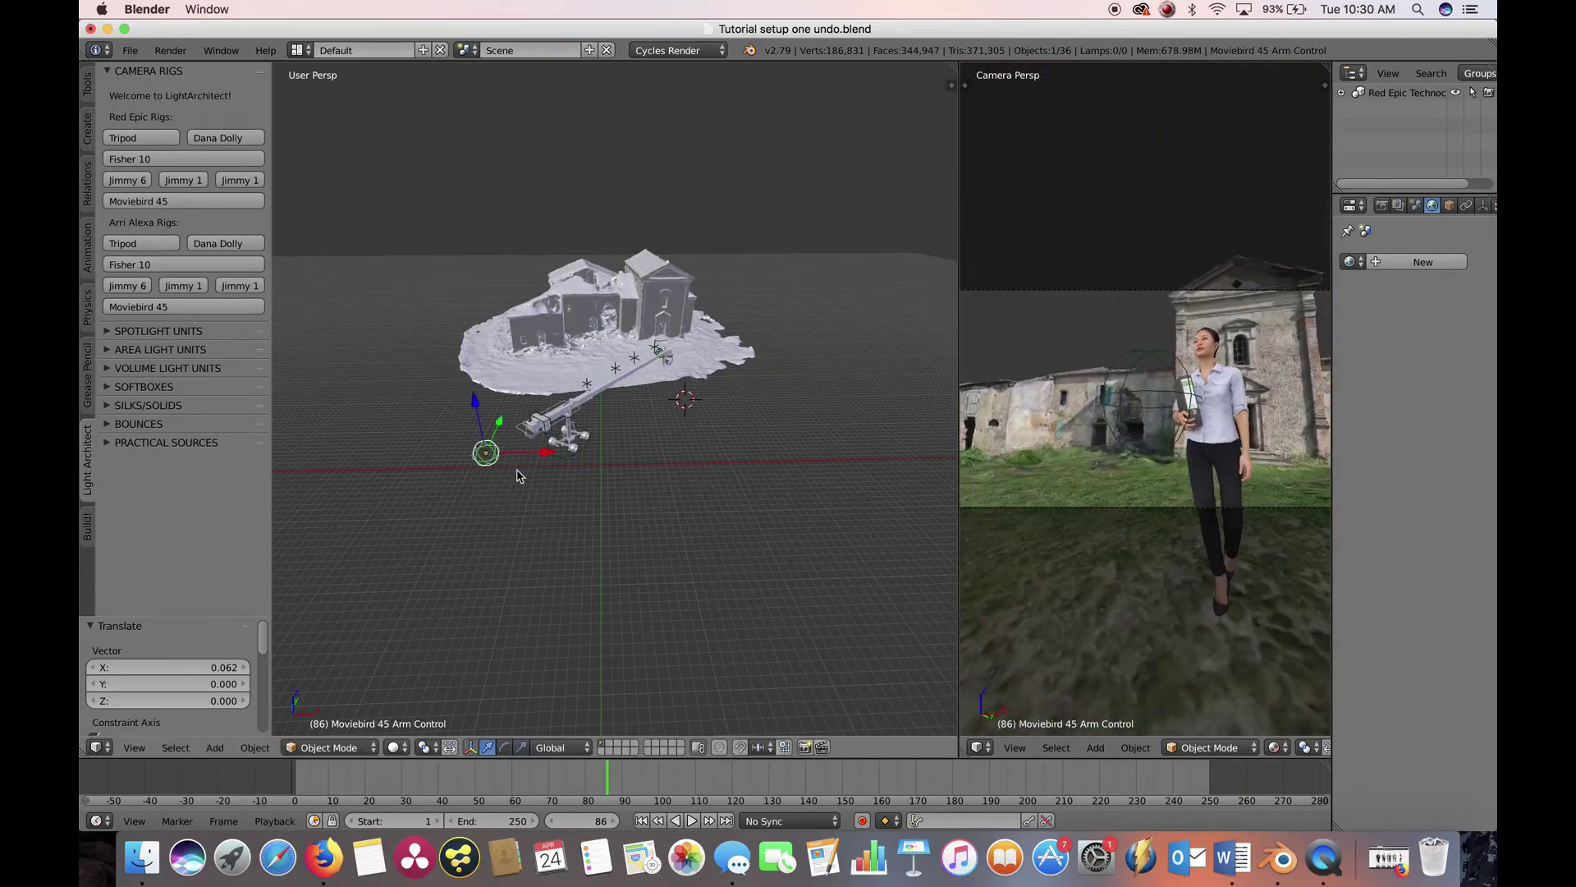
Try sliding the Moviebird 45 Arm Control in the negative direction along global Y.
middle_click_drag(588, 516, 616, 514)
scroll(615, 513, "up", 4)
left_click_drag(655, 540, 626, 538)
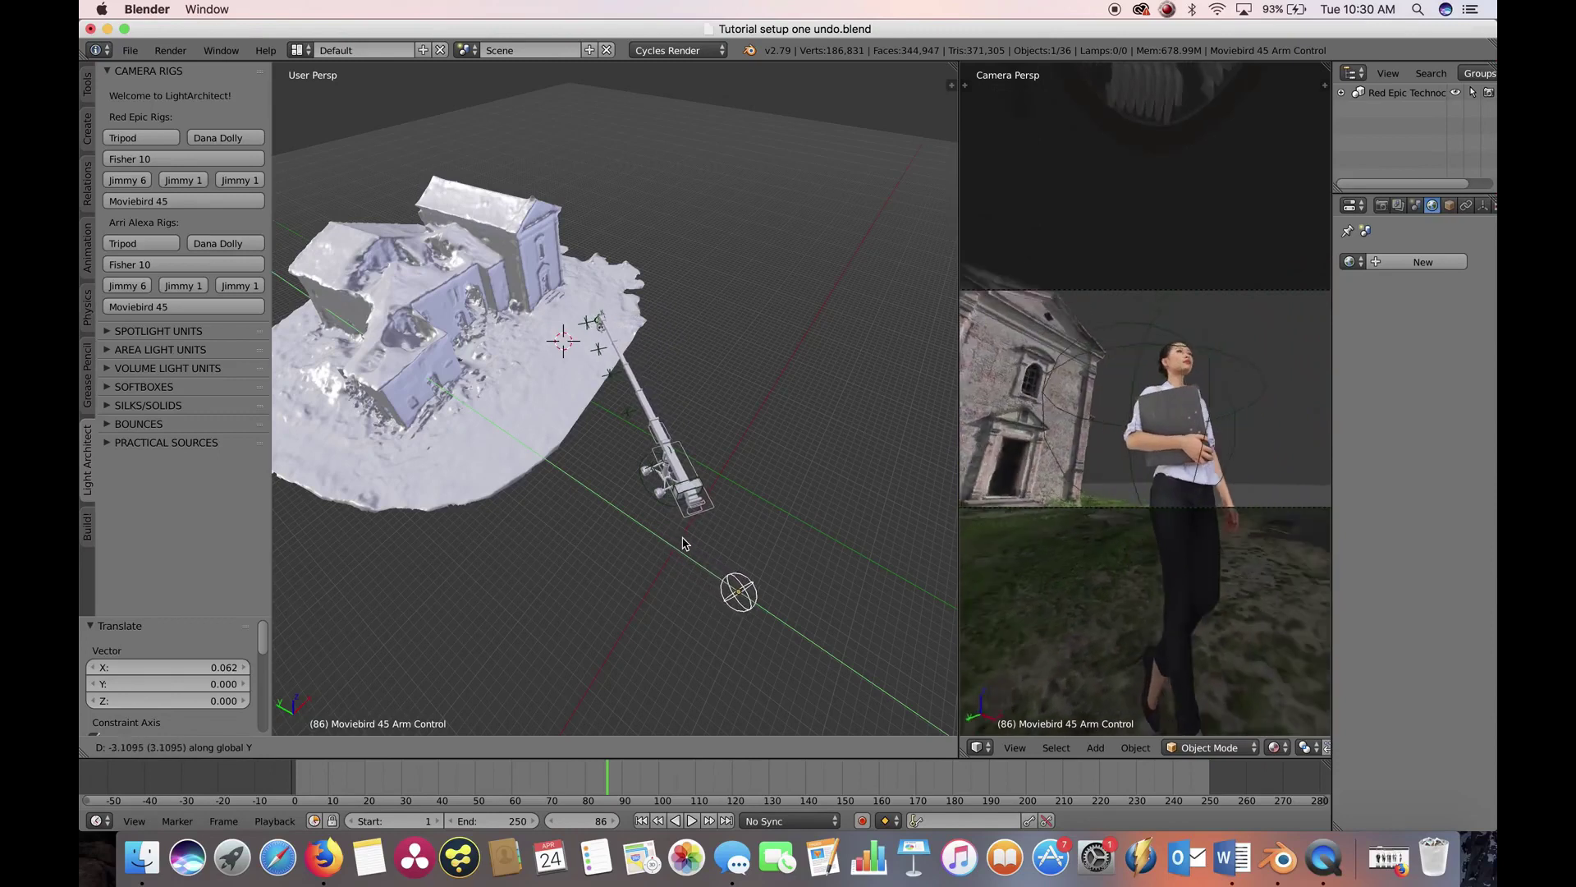
left_click(632, 569)
Select the Red Pan and Tilt Control in the camera view and switch the main viewport to Material shading.
right_click(1156, 369)
scroll(756, 426, "down", 2)
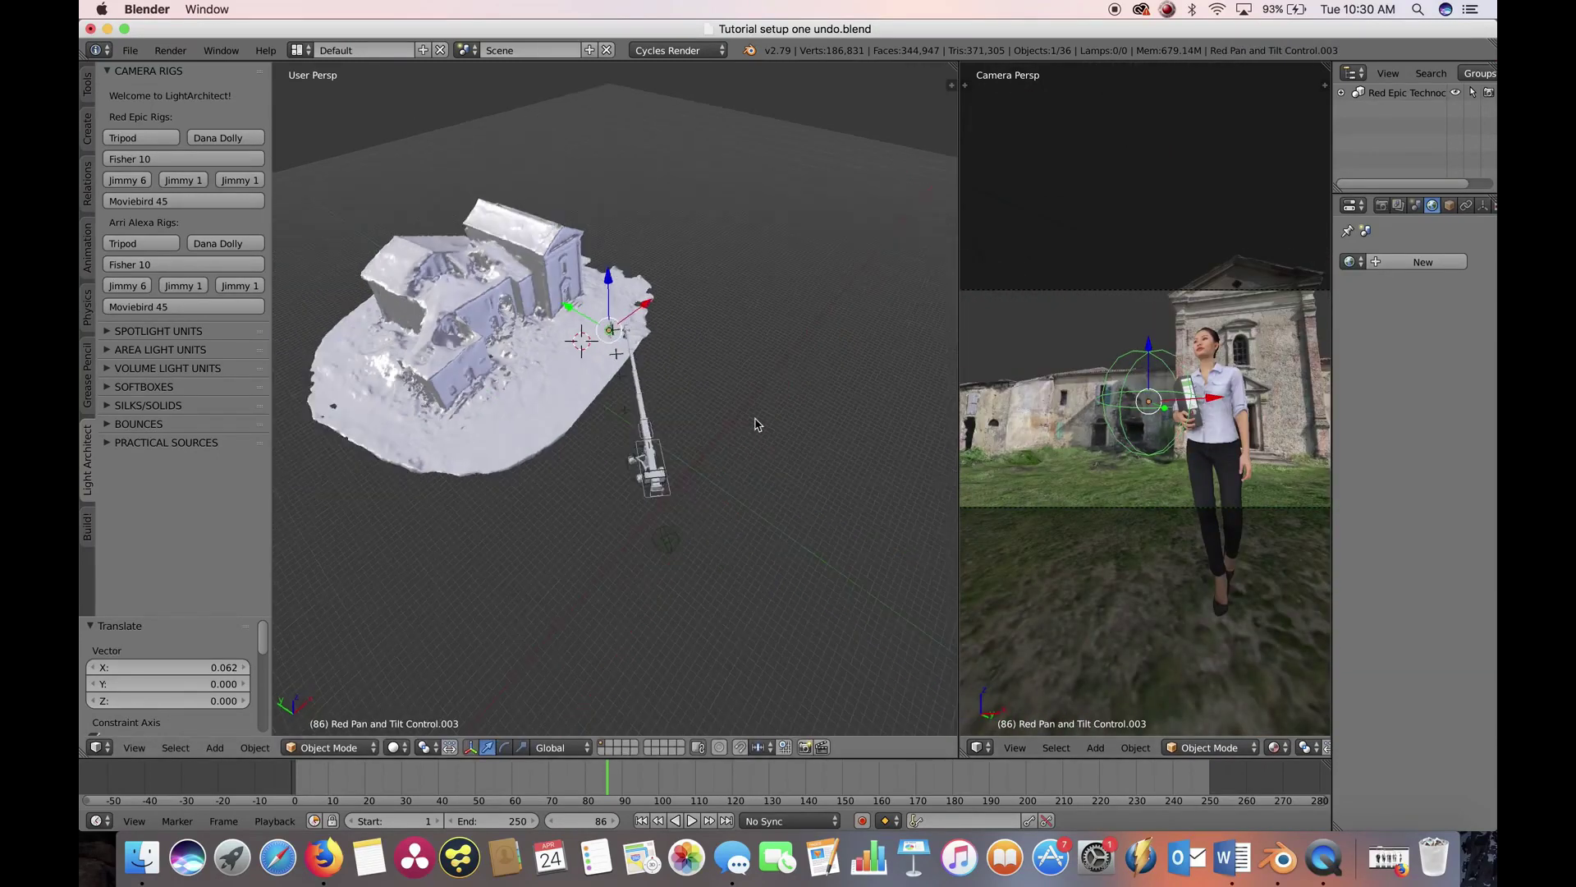
middle_click_drag(756, 427, 599, 351)
middle_click_drag(513, 492, 541, 535)
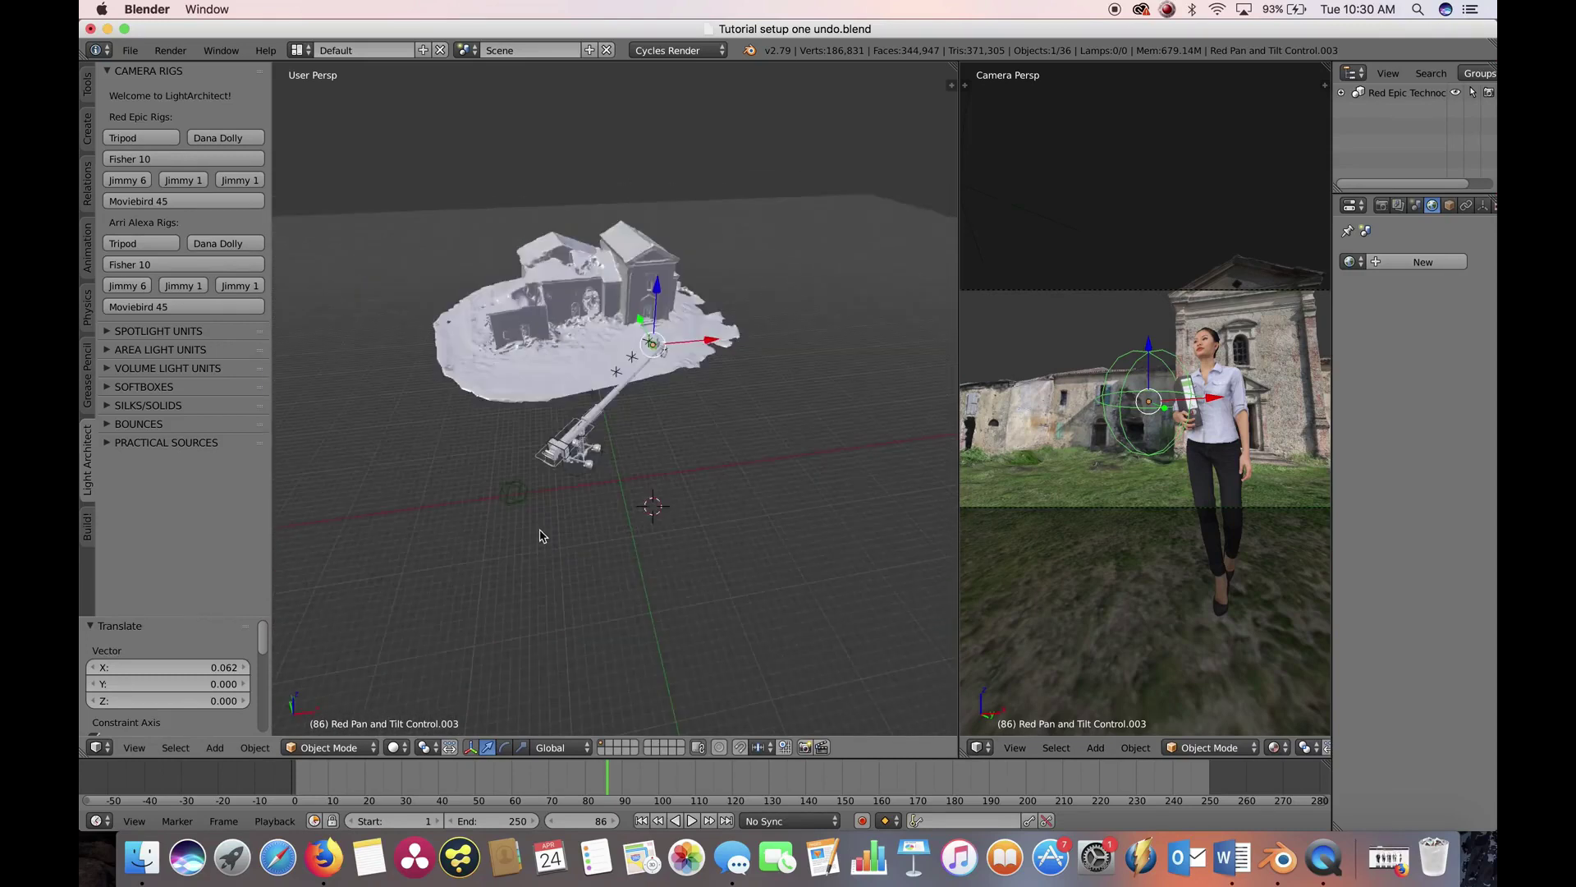
middle_click_drag(456, 464, 501, 451)
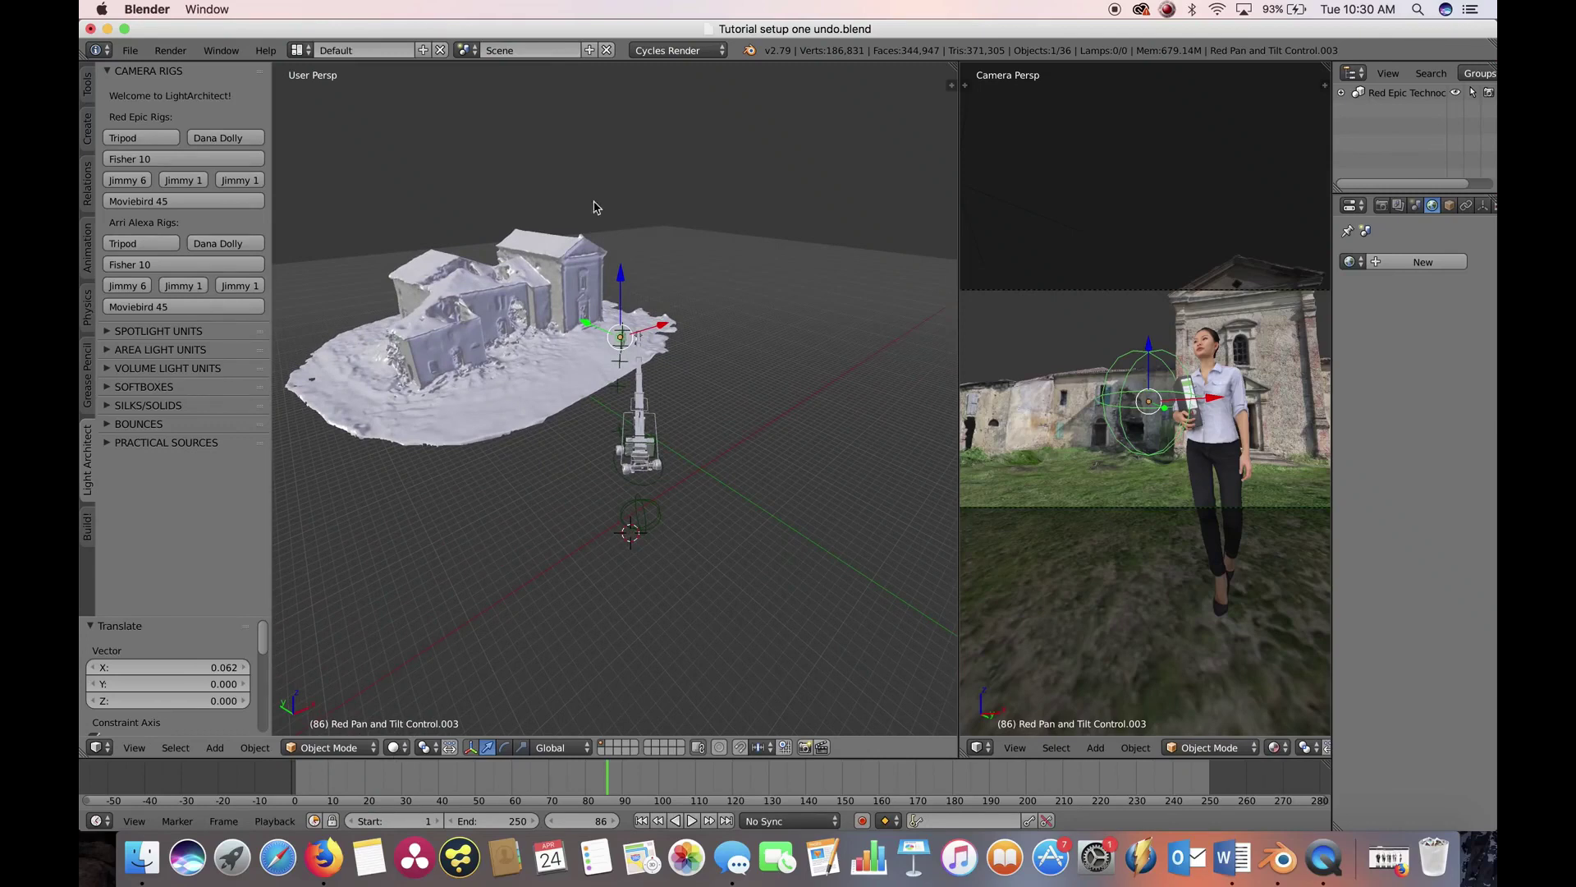
left_click(396, 748)
left_click(416, 653)
middle_click_drag(739, 317, 785, 390)
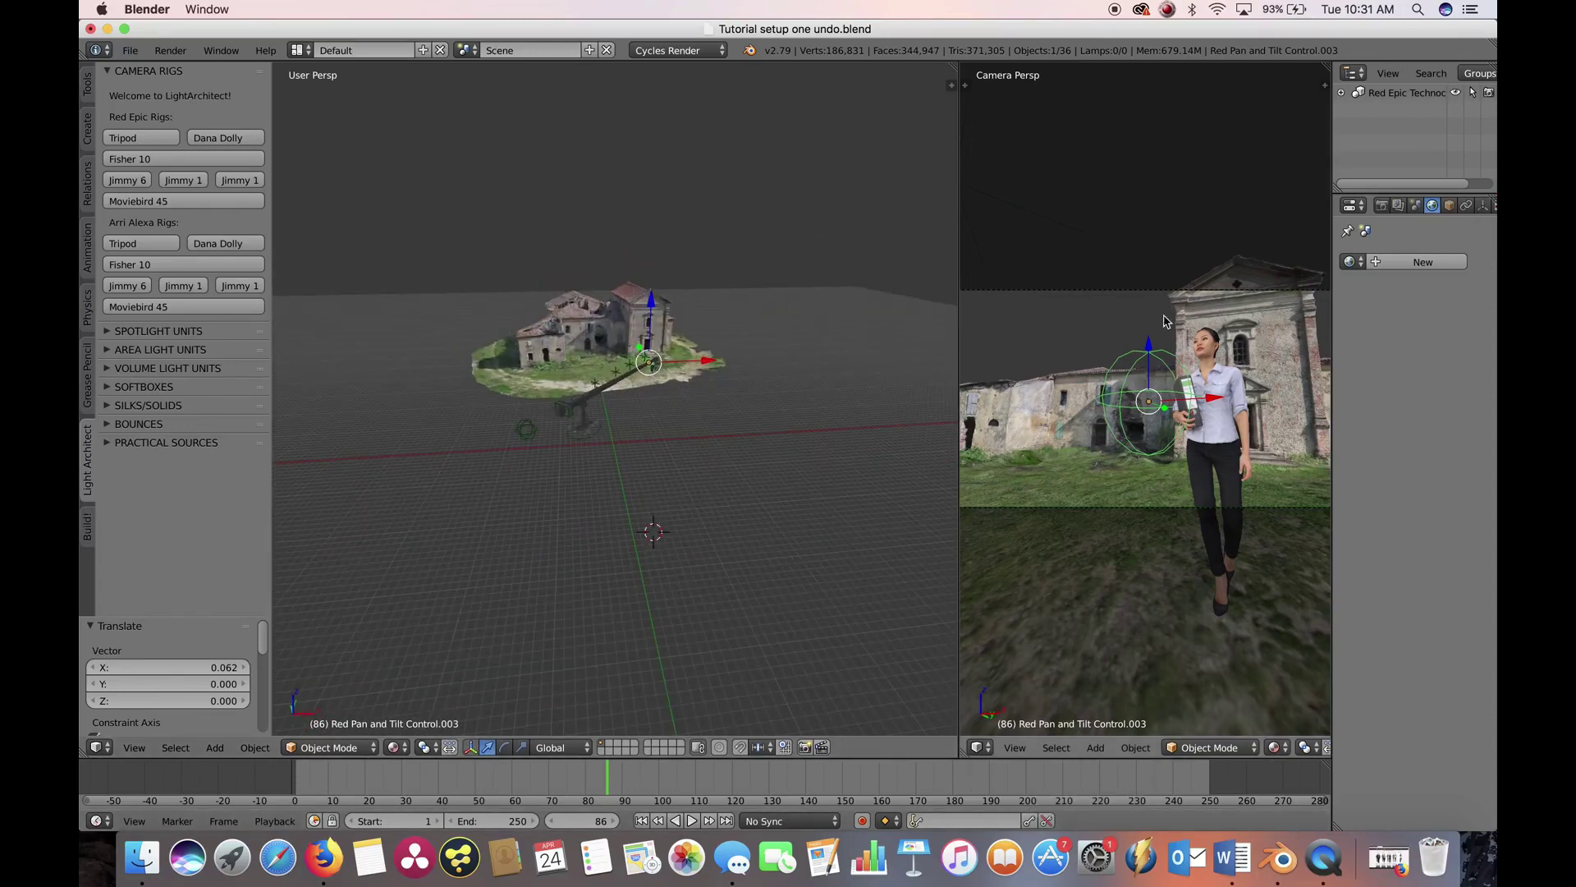
Try Rendered shading in the main viewport.
mouse_move(636, 439)
middle_mouse_down()
mouse_move(570, 446)
mouse_move(633, 449)
middle_mouse_up()
scroll(633, 450, "up", 2)
left_click(401, 748)
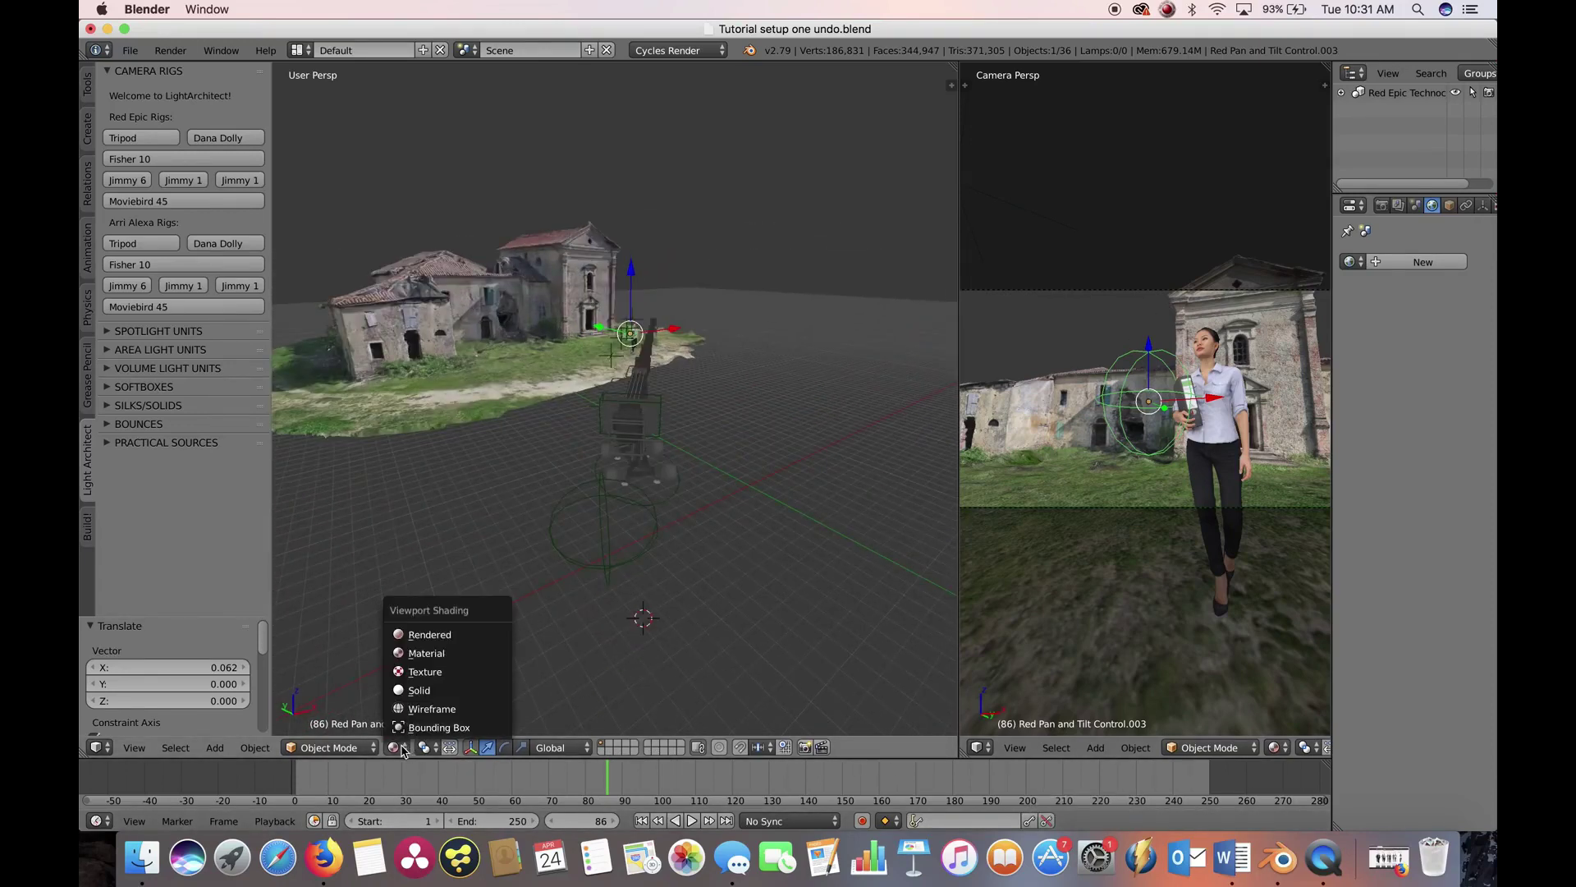
left_click(422, 635)
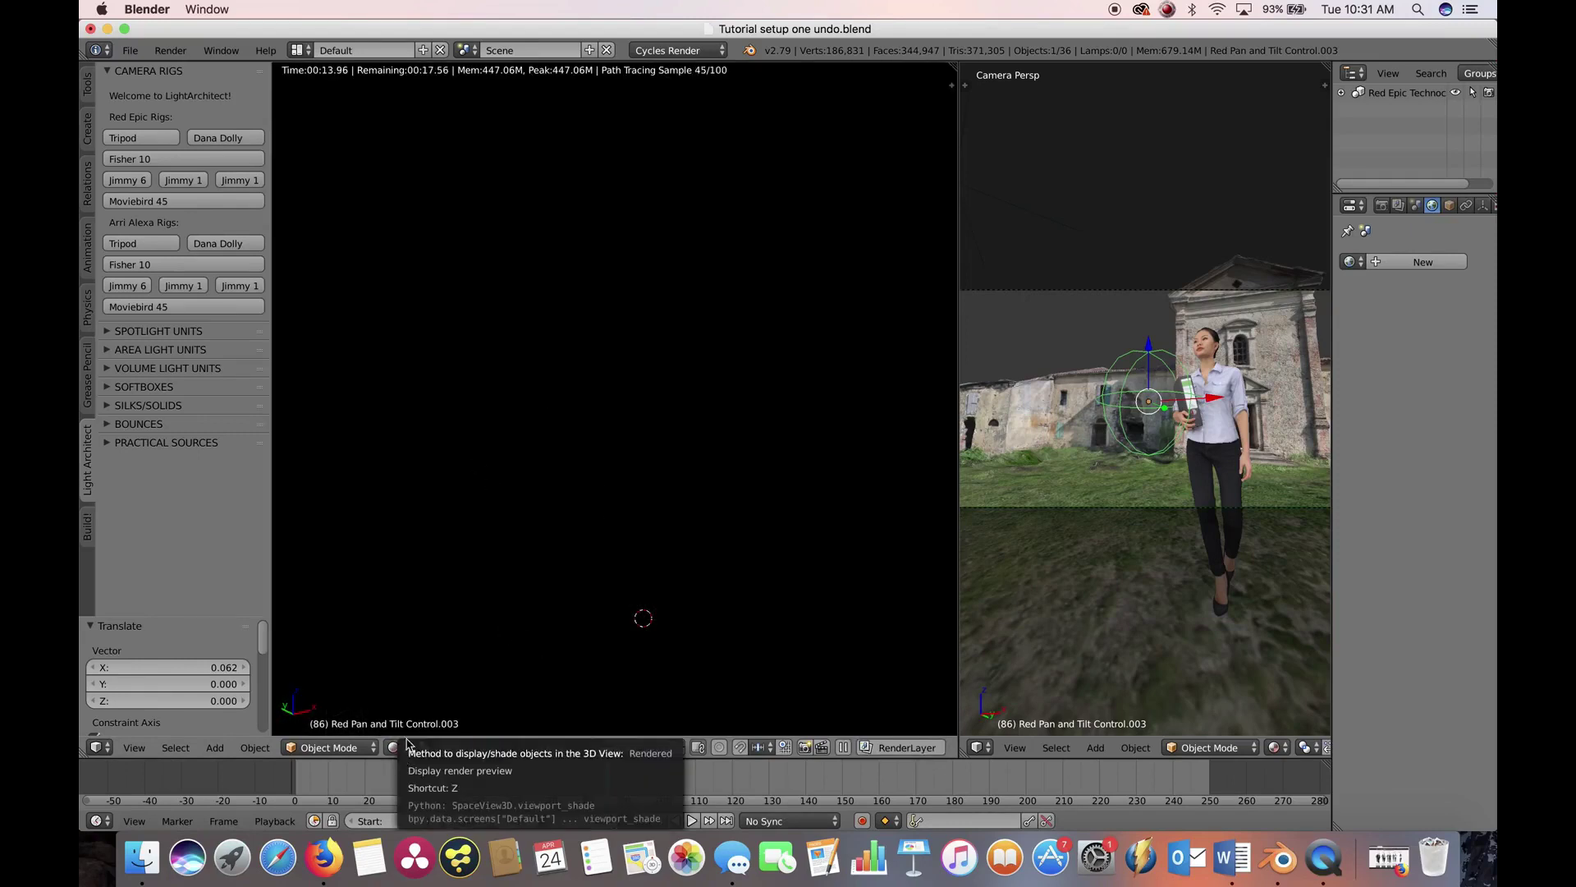
Select the Red camera on the crane head and widen the properties editor.
middle_click_drag(525, 484, 592, 497)
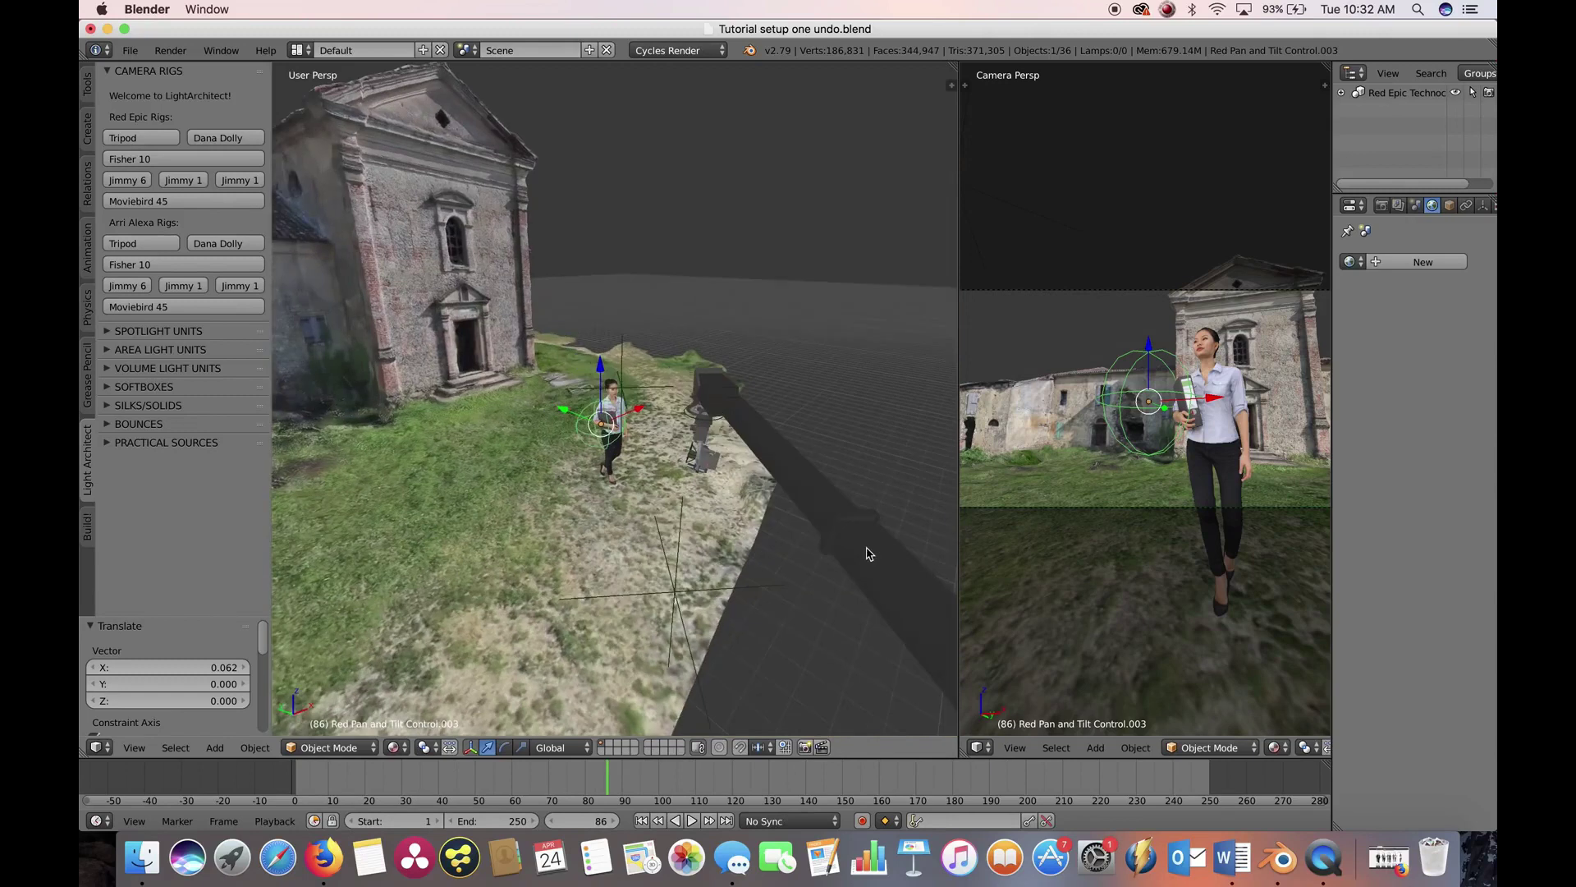
scroll(731, 536, "up", 4)
scroll(731, 535, "down", 4)
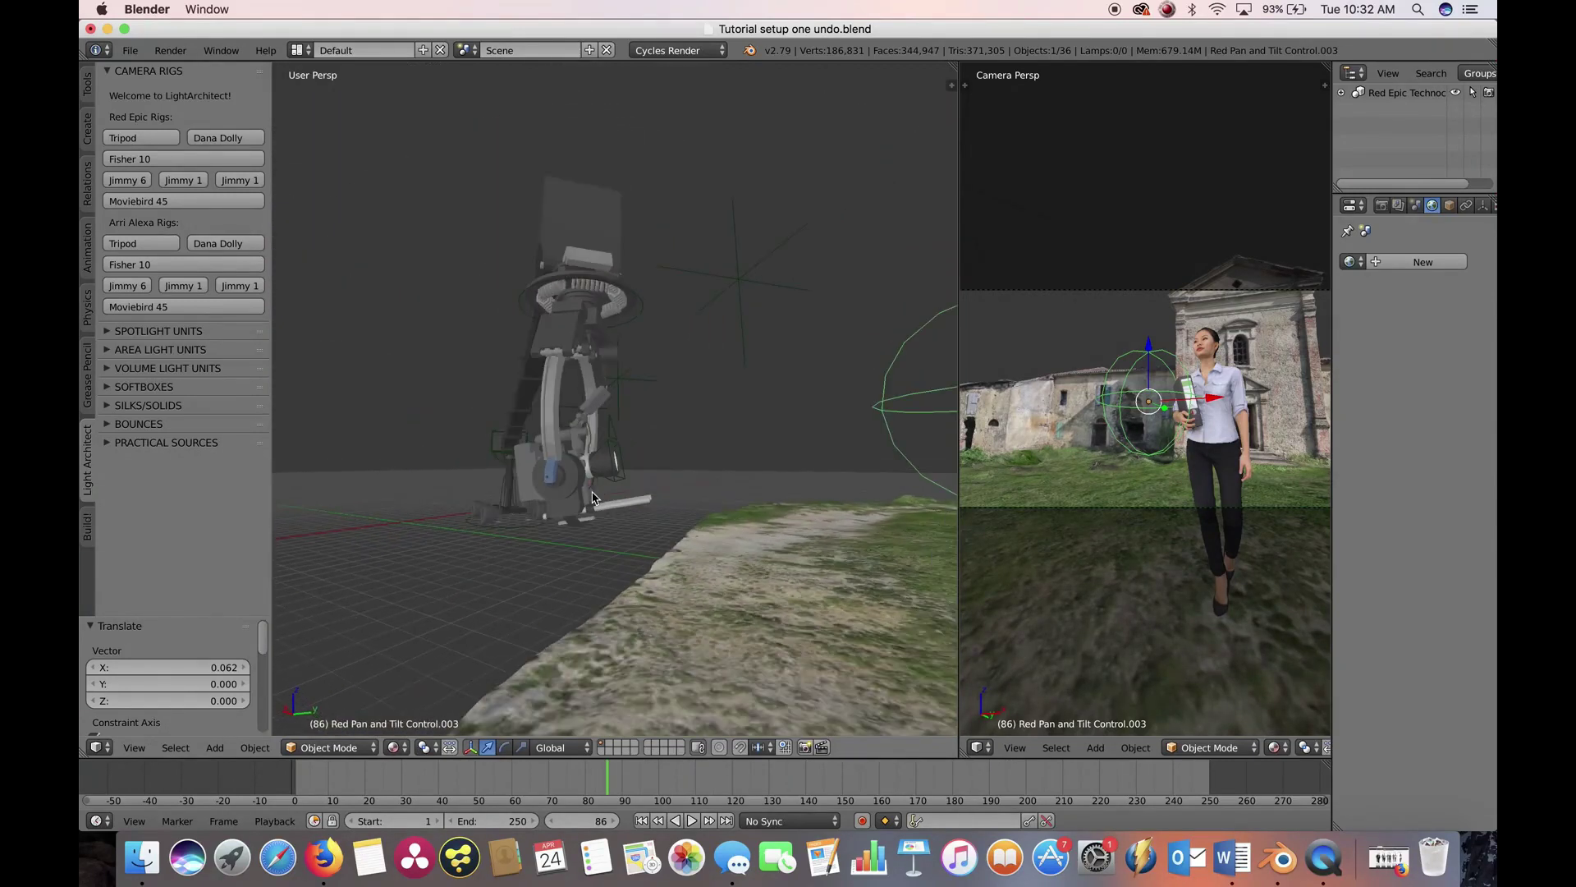
right_click(612, 442)
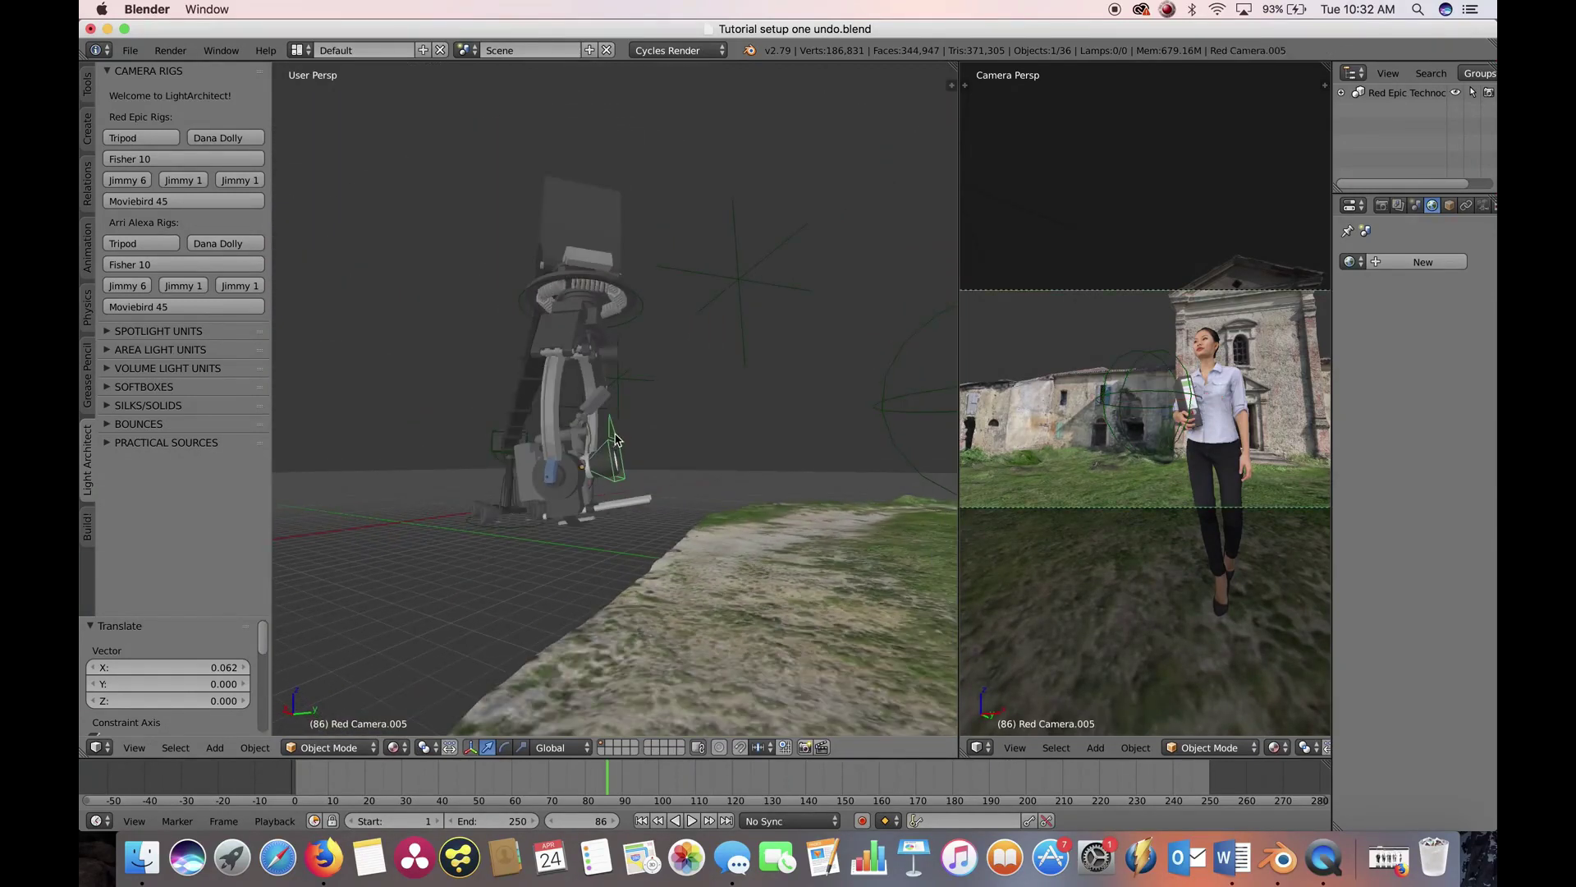
left_click_drag(1331, 348, 1280, 348)
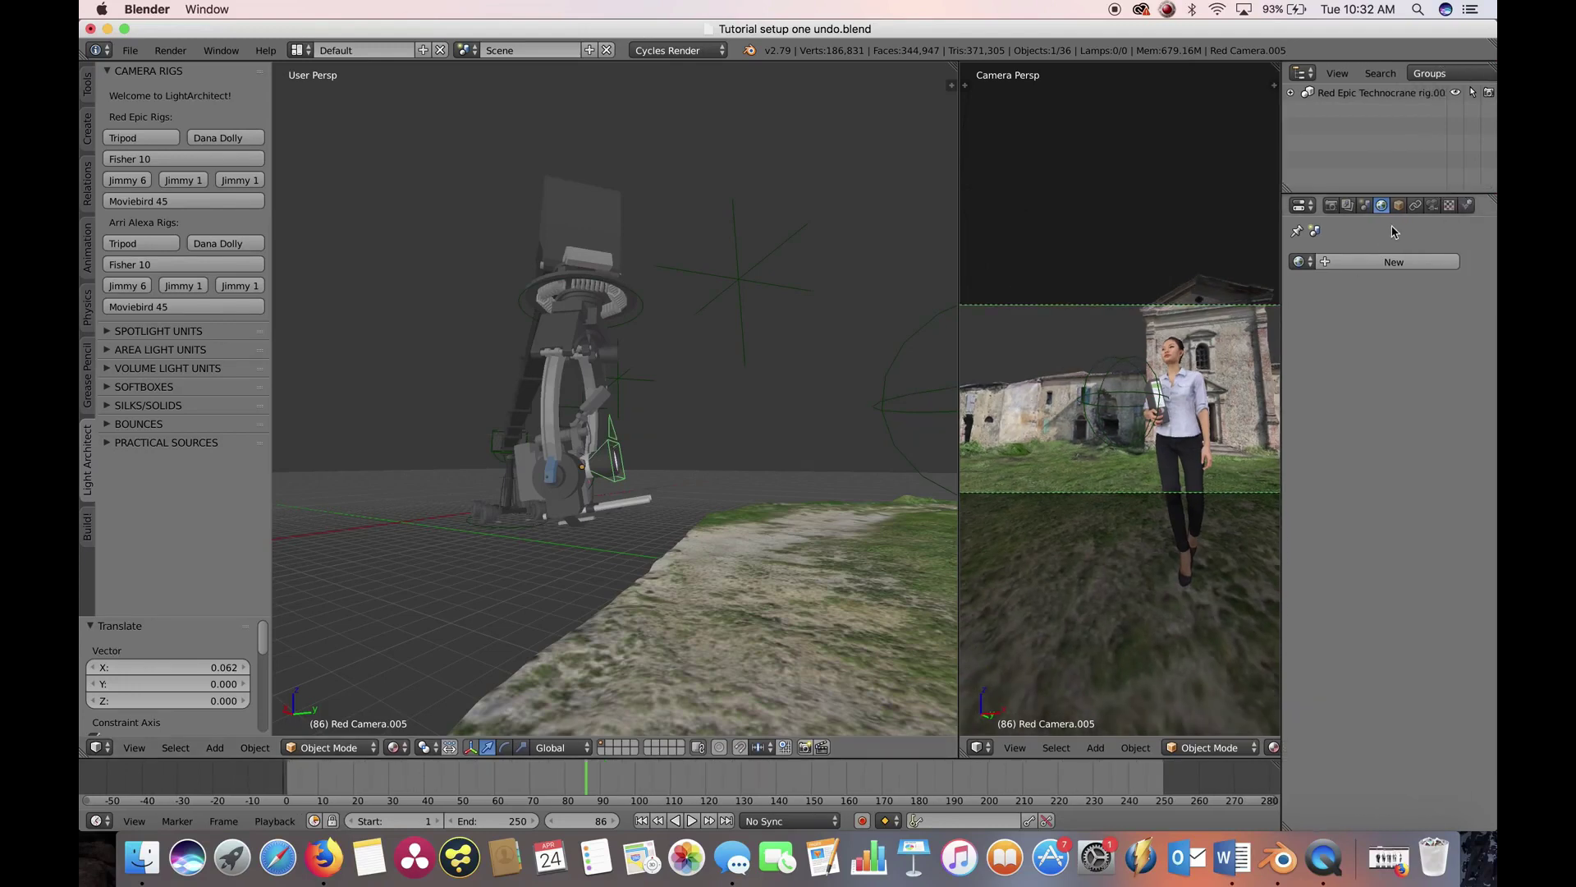
Show the camera's lens settings and set its focal length to 24 mm.
left_click(1434, 206)
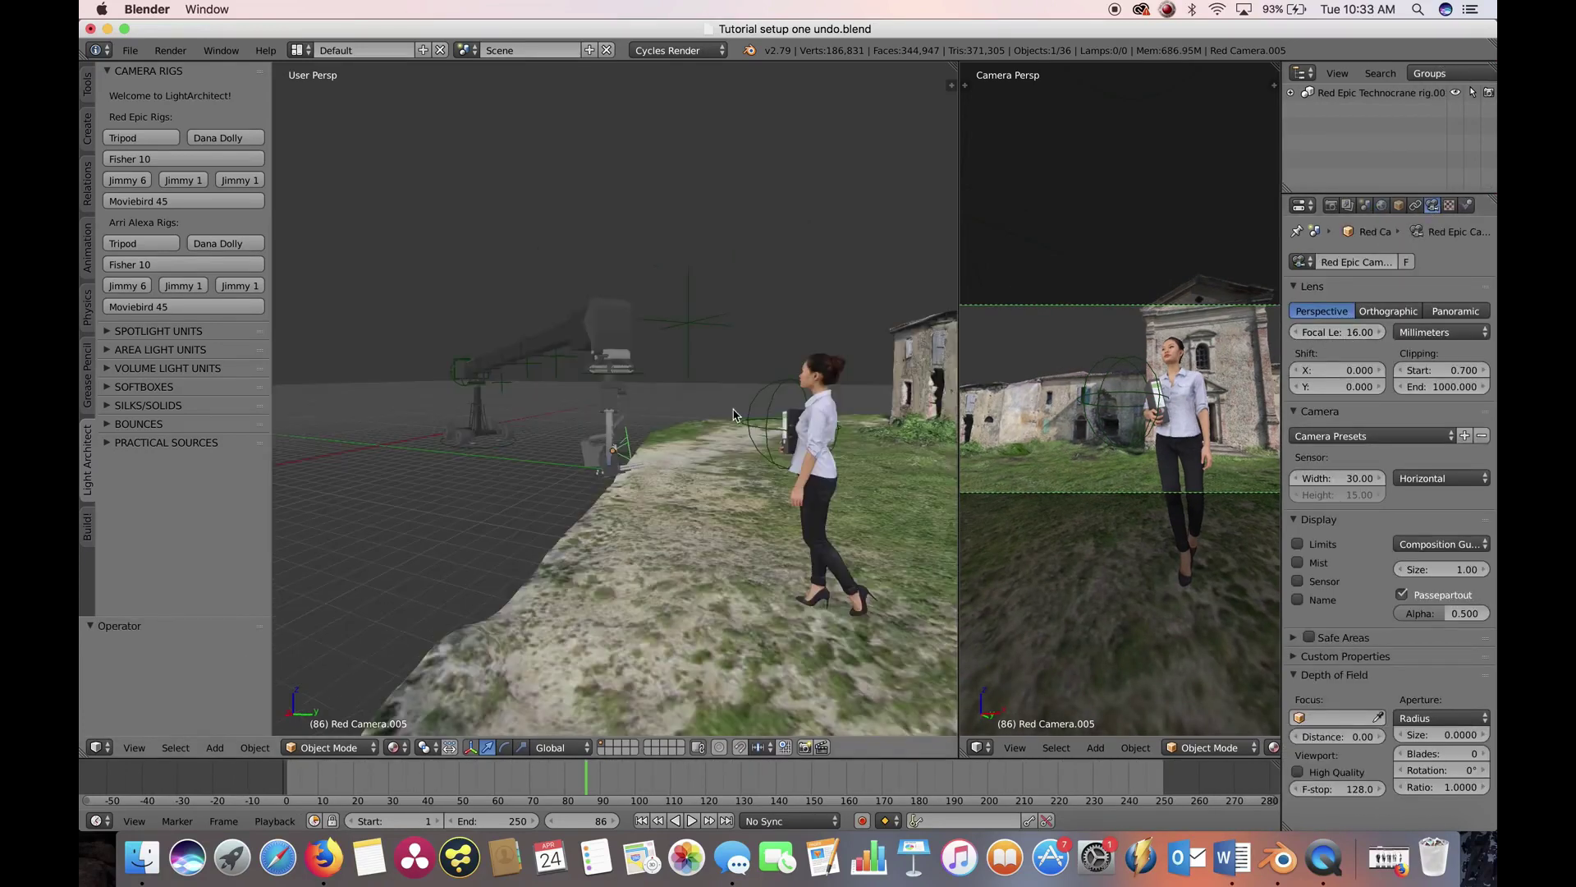
middle_click_drag(687, 444, 648, 449)
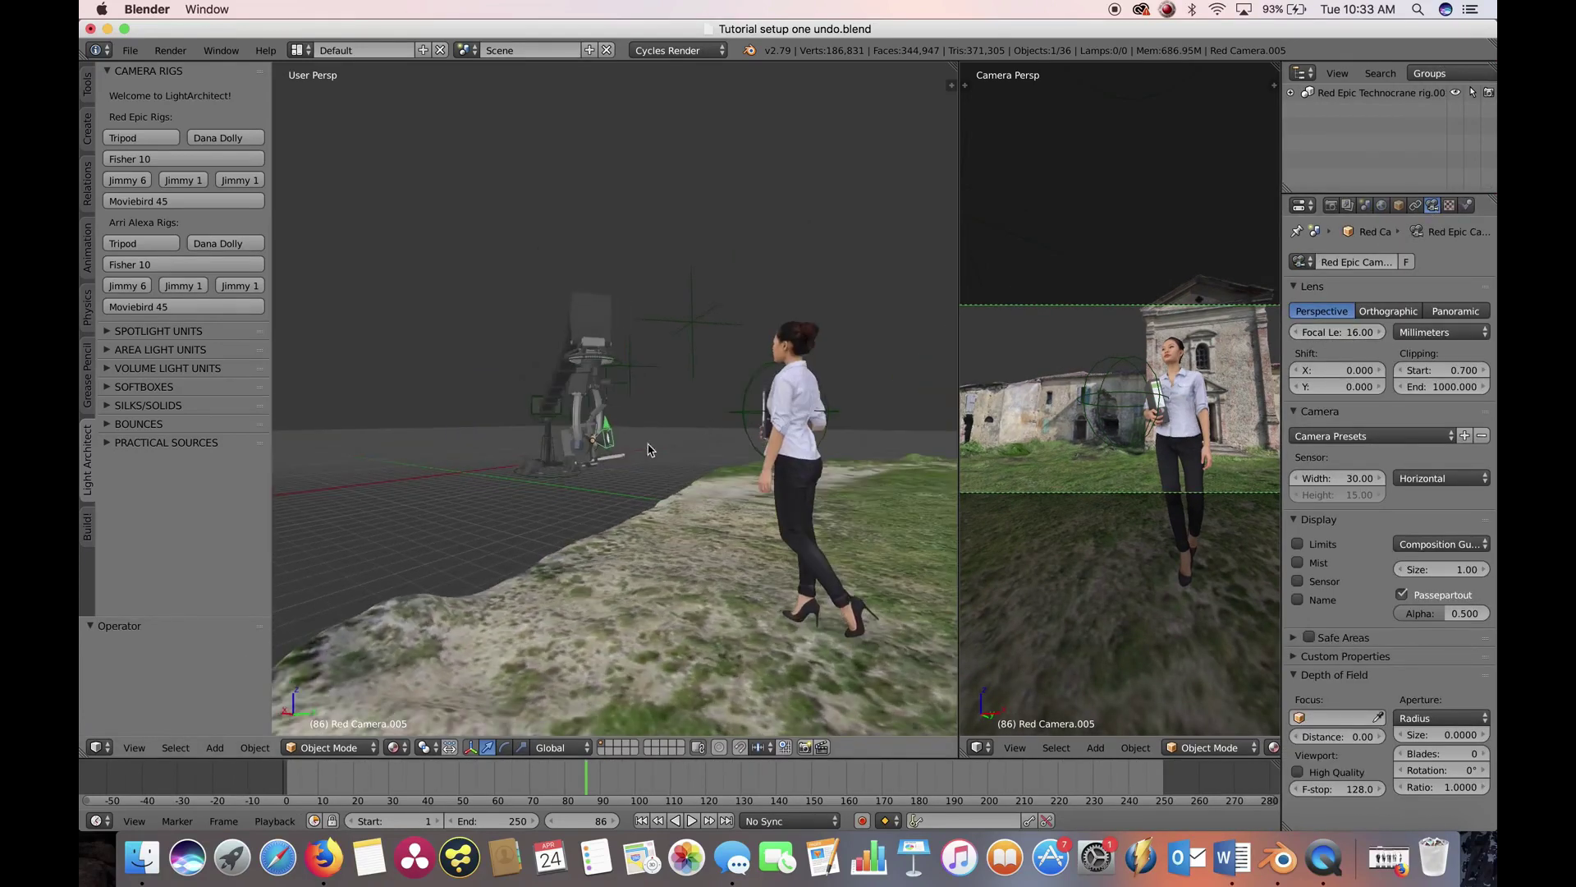
left_click(1330, 333)
type("24")
key("Return")
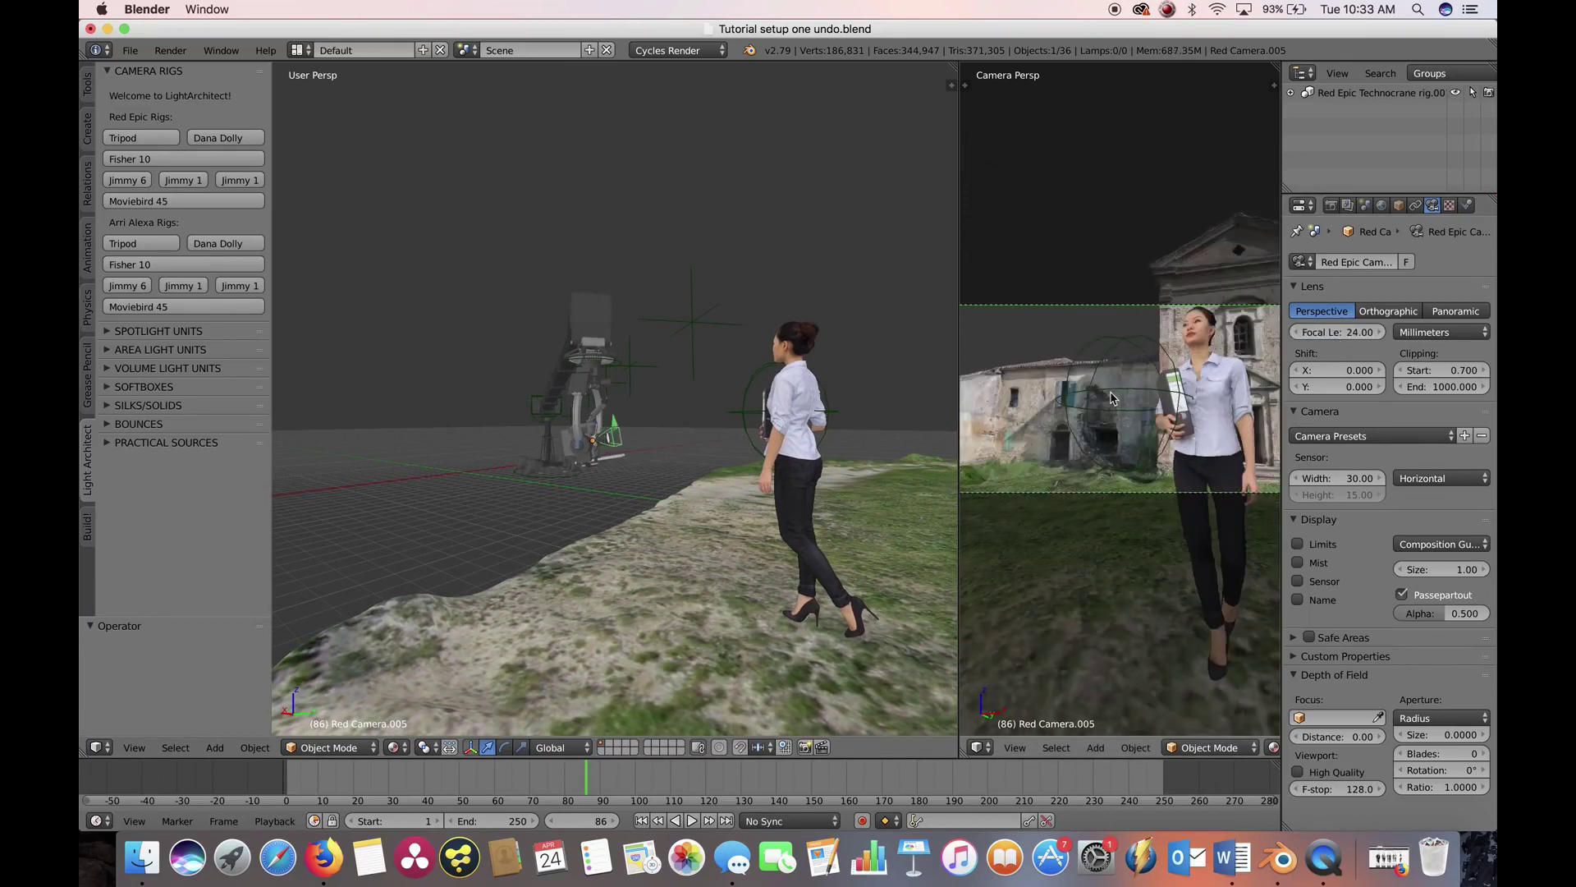
Widen the camera viewport slightly and move the Moviebird 45 Position Control about 0.6 units along X to reframe the figure.
left_click_drag(958, 383, 945, 382)
scroll(567, 468, "down", 5)
middle_click_drag(566, 468, 690, 493)
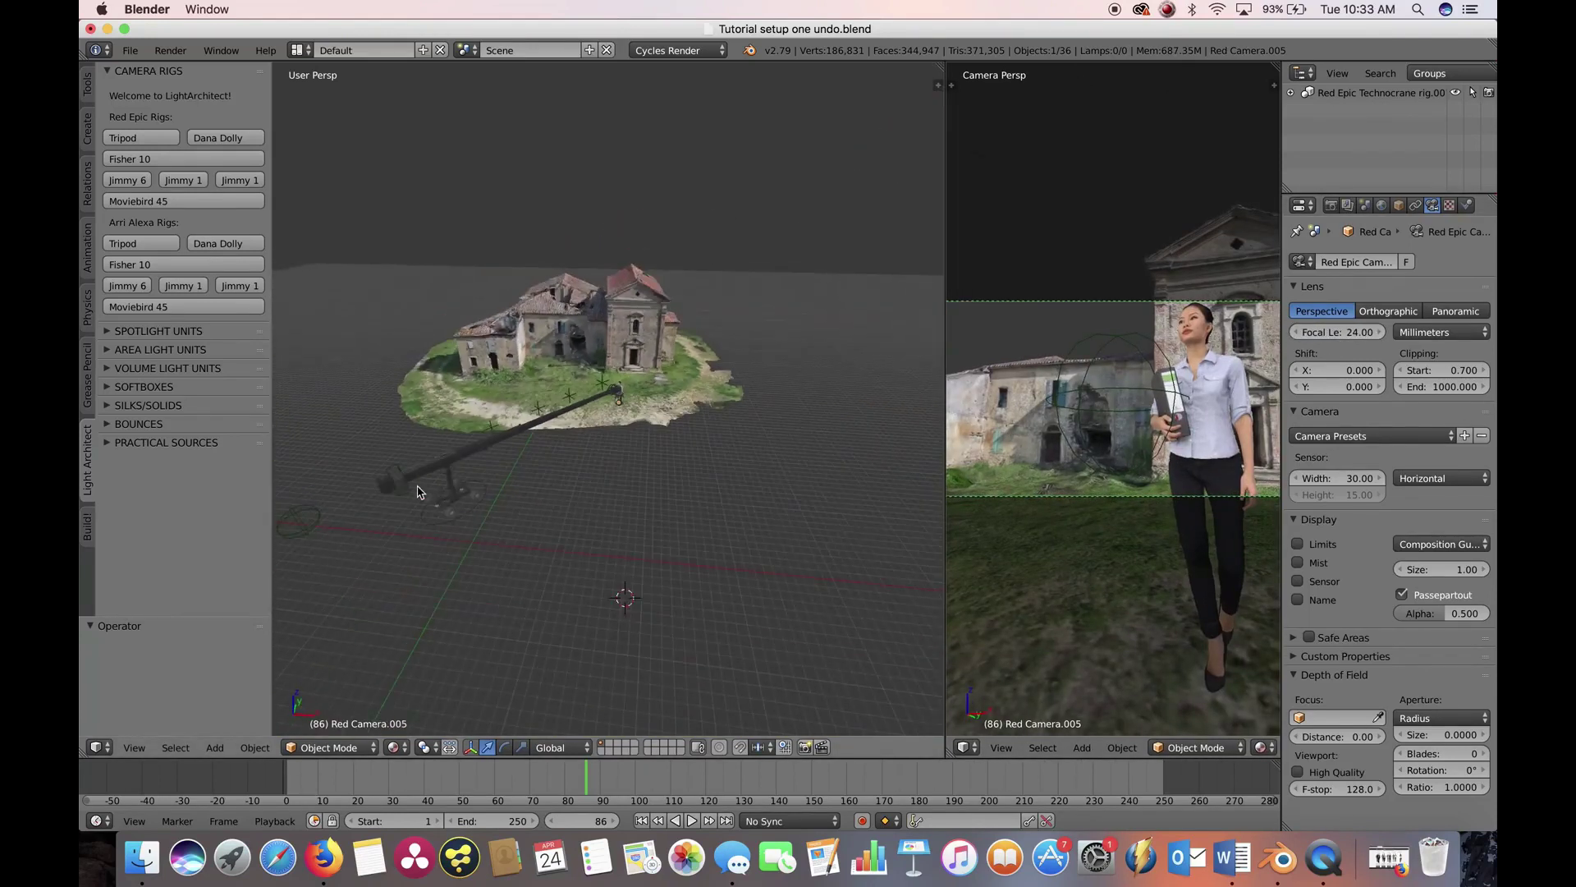
right_click(319, 525)
middle_click_drag(575, 555, 606, 560)
key("g")
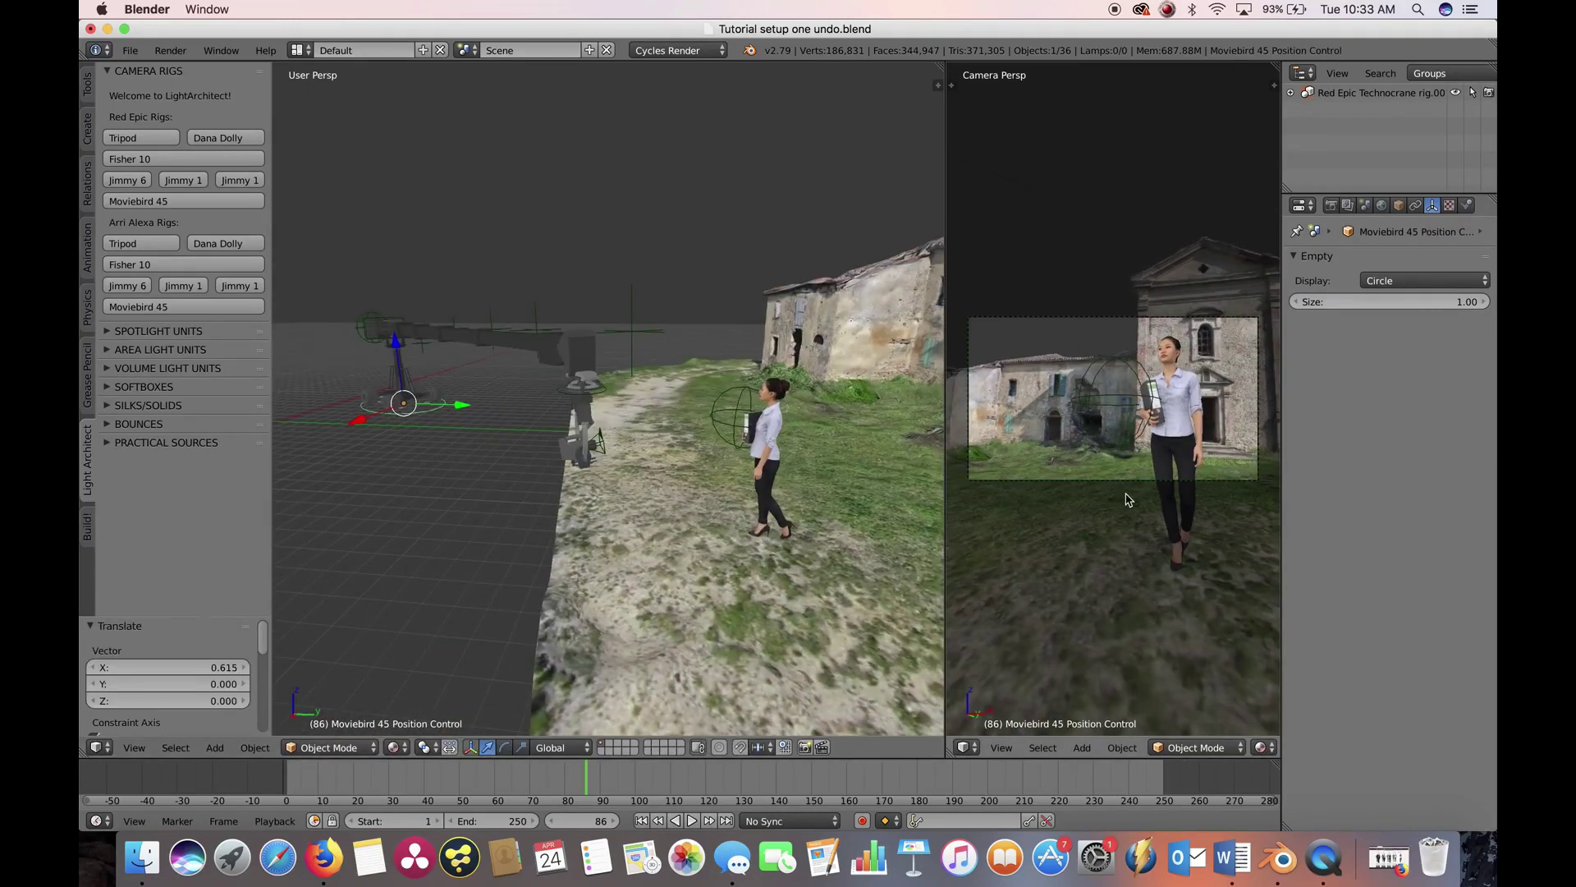
key("KP_0")
scroll(1172, 337, "down", 3)
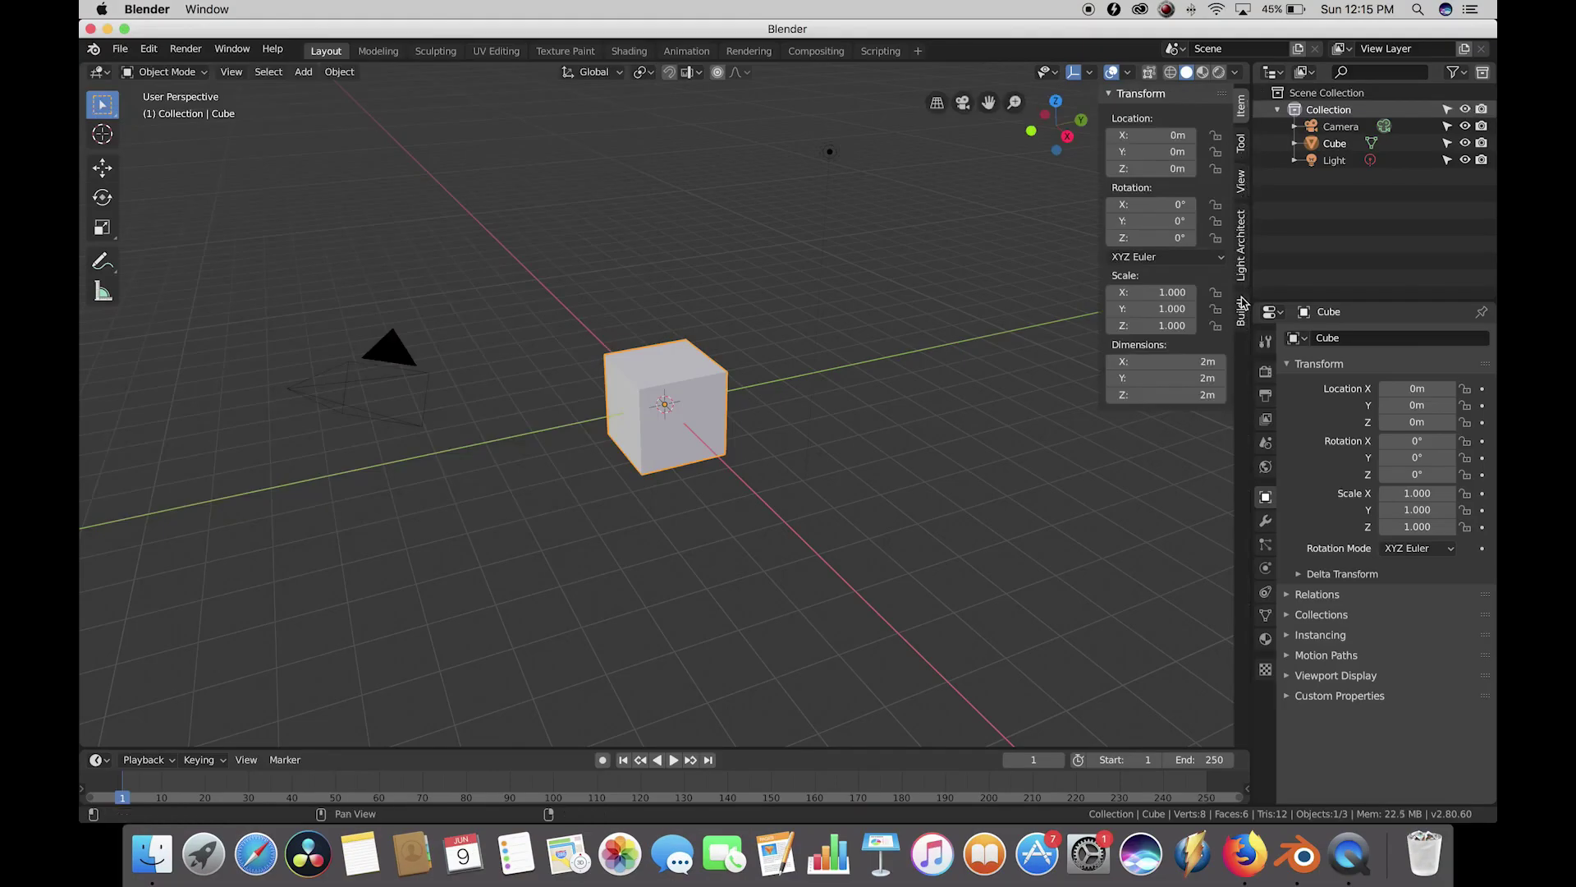
In the Blender 2.80 scene, widen the sidebar and browse the Light Architect presets and the Build! sections.
left_click(1241, 246)
left_click_drag(1098, 250, 1011, 256)
scroll(1060, 346, "down", 20)
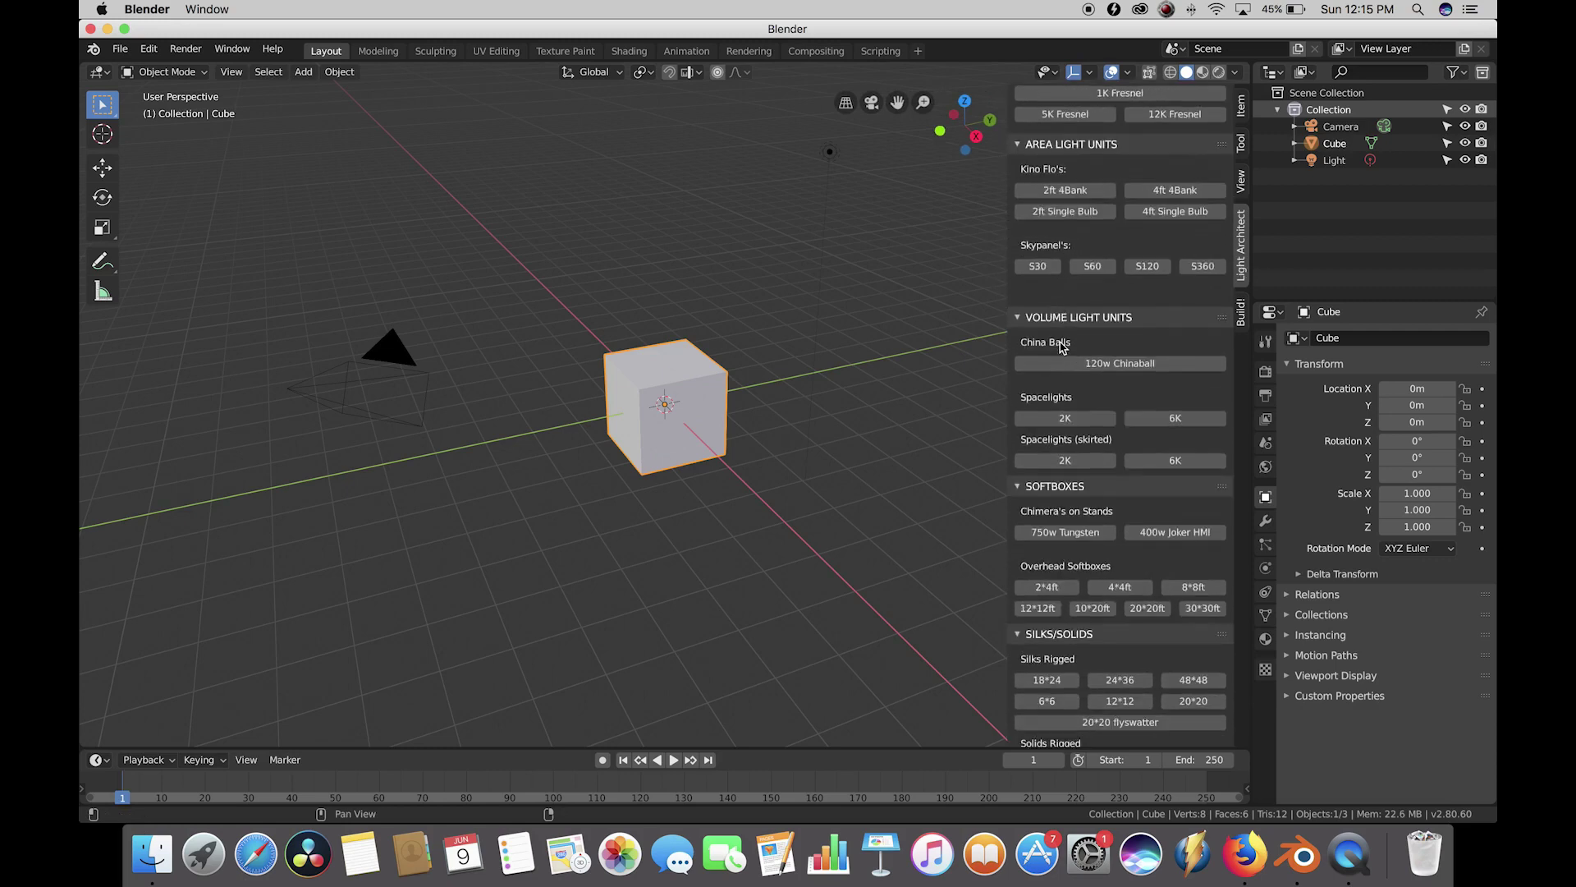
scroll(1060, 346, "up", 20)
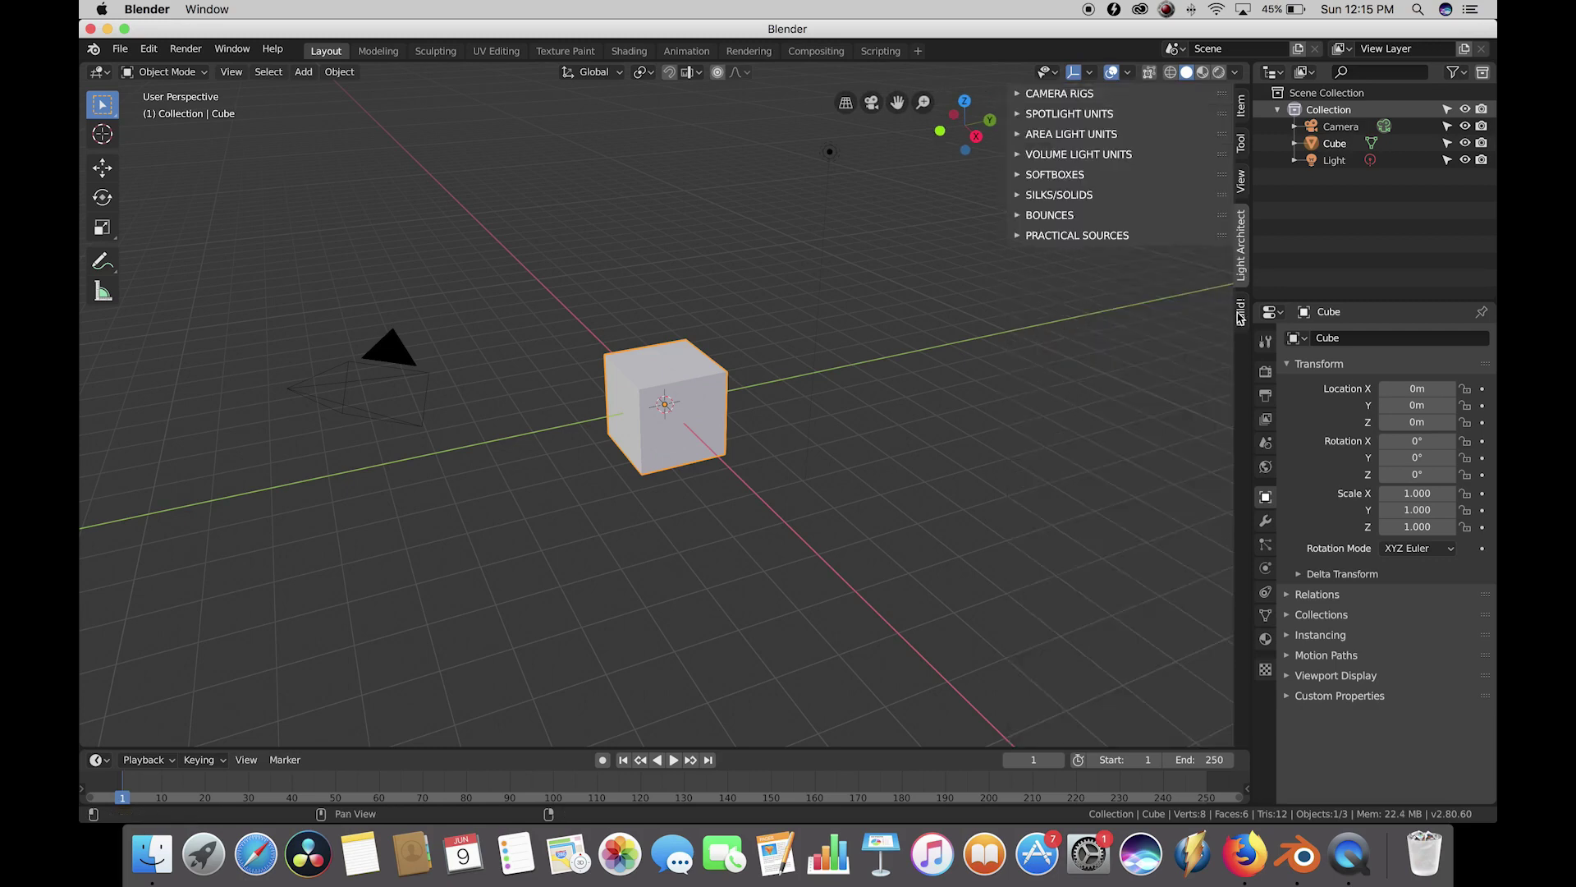
left_click(1241, 316)
left_click(1020, 93)
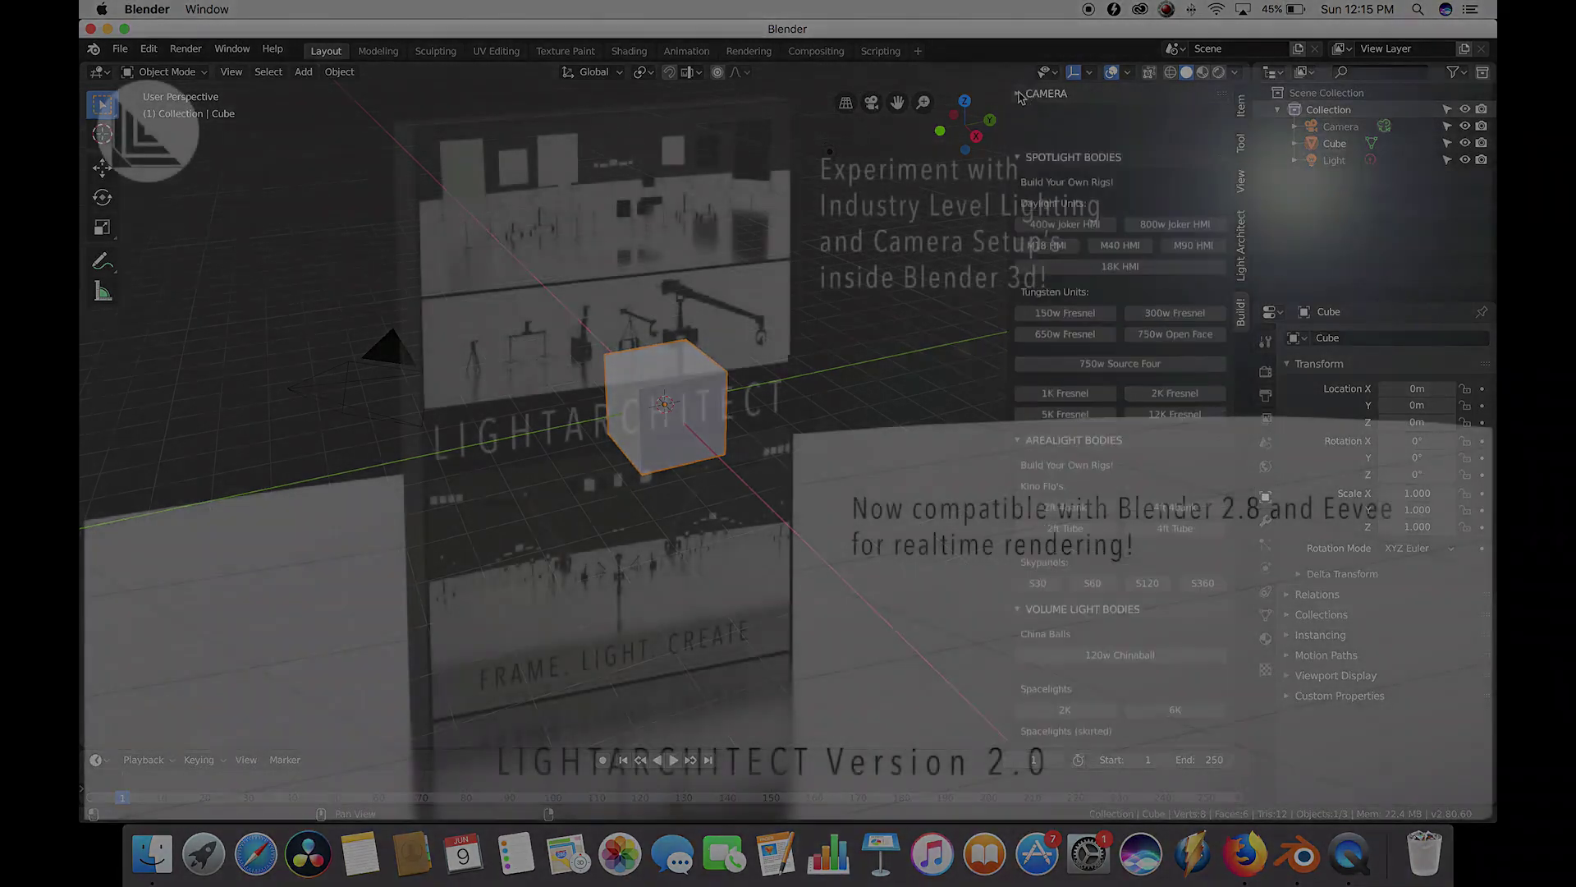